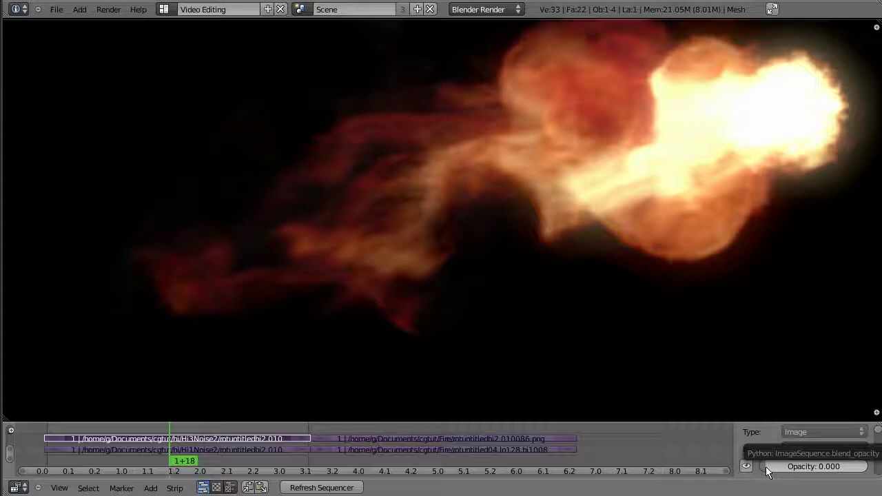
- Fade the upper fire strip's opacity up and down to zero at 1+18, then select the later strip
left_click_drag(767, 471, 878, 471)
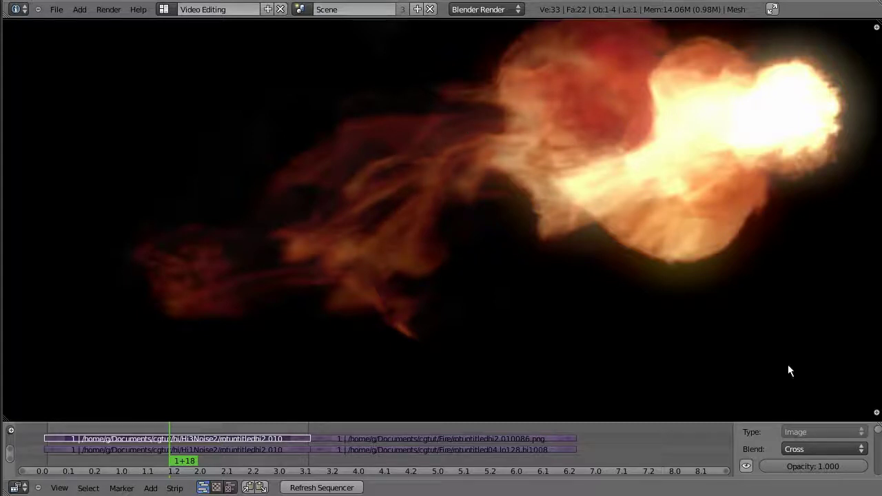
left_click_drag(838, 466, 727, 484)
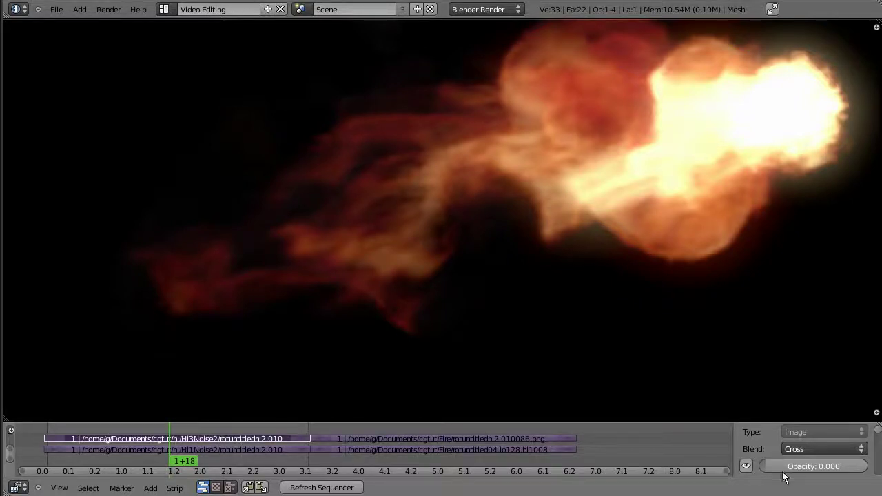
left_click_drag(727, 484, 837, 466)
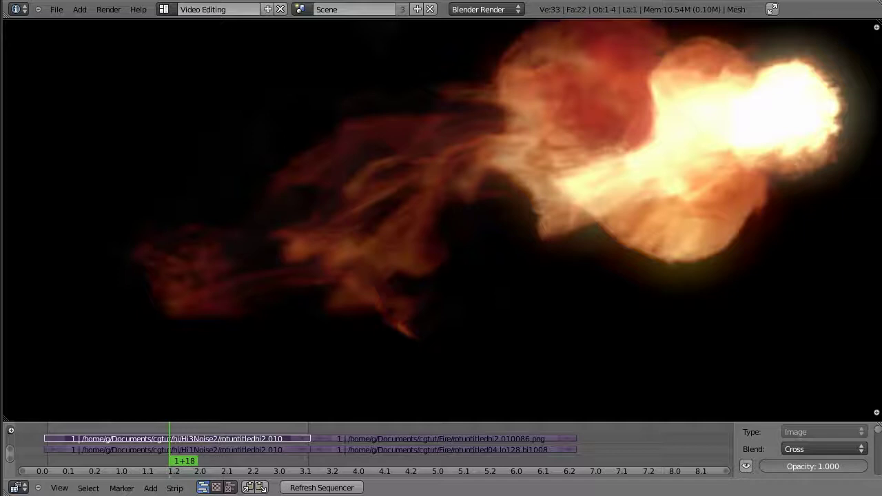
left_click_drag(825, 466, 727, 475)
right_click(453, 441)
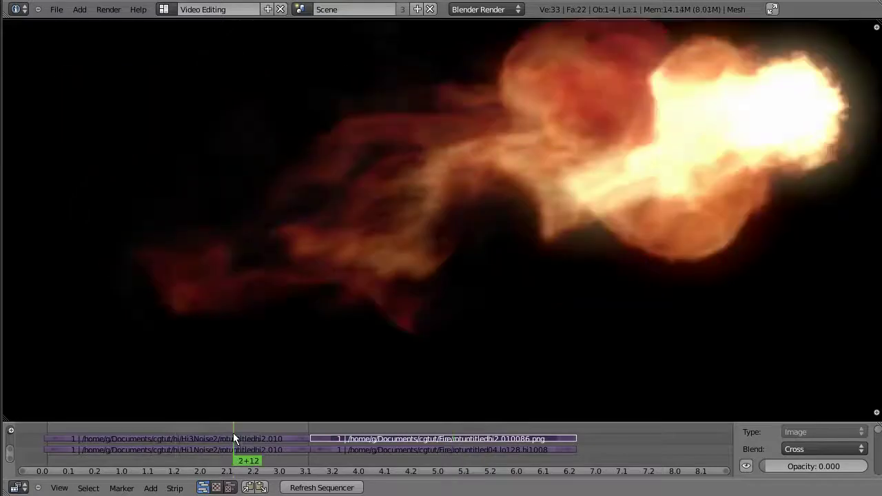
- Move to frame 5+08 and raise the later fire strip's opacity to 1.000
left_click(464, 433)
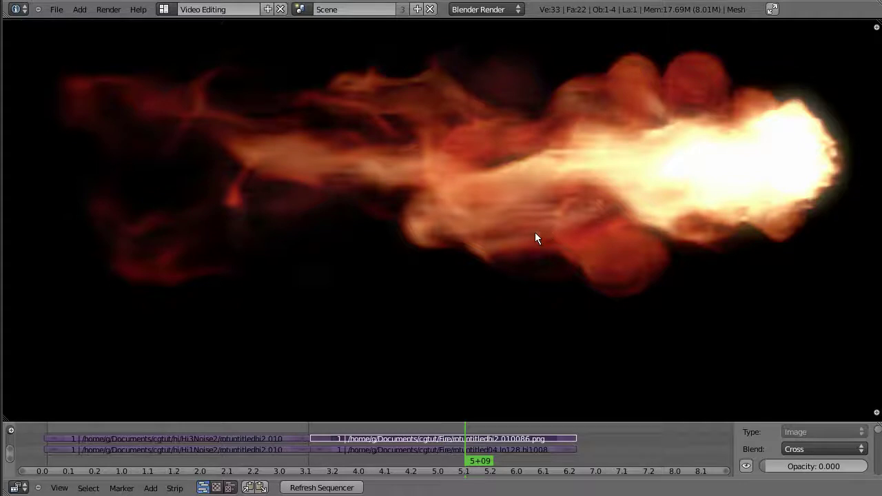
left_click(216, 428)
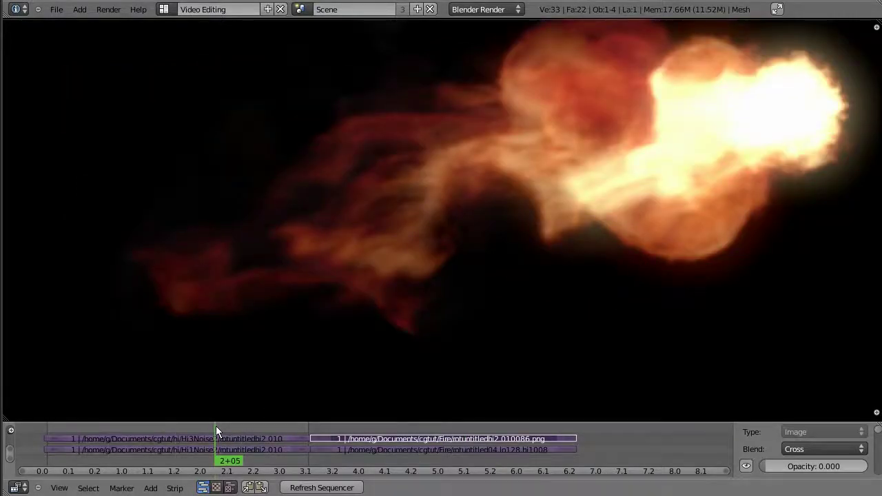
left_click(462, 424)
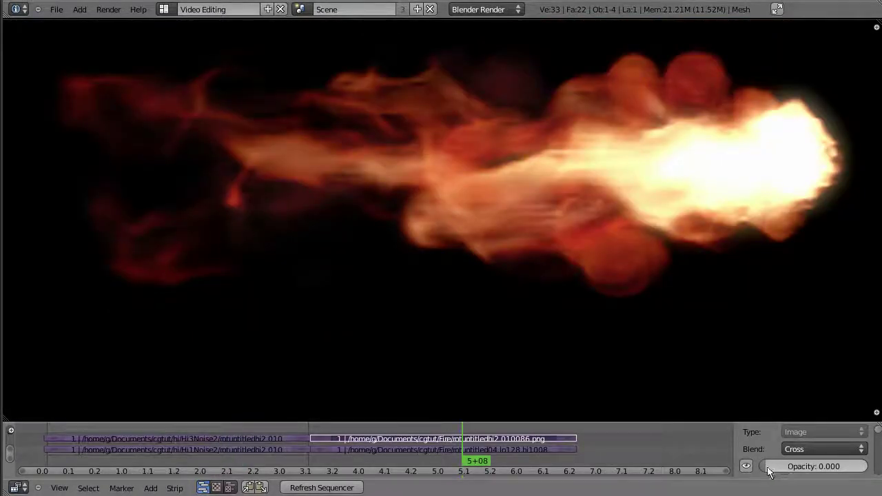
left_click_drag(772, 466, 867, 466)
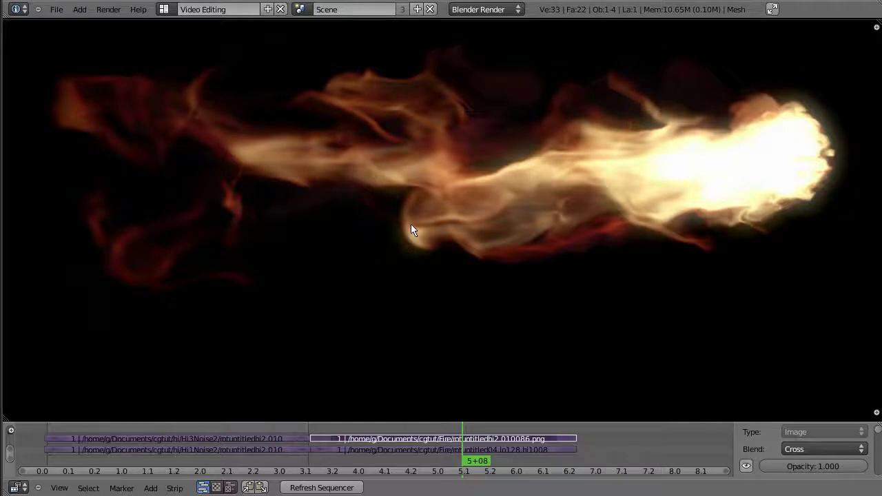
- Select the earlier top fire strip and set its Opacity to 1
left_click(240, 445)
right_click(252, 440)
double_click(814, 466)
type("1")
key("Return")
- At frame 5+08, crossfade both top strips' opacity between zero and full to compare
left_click(462, 430)
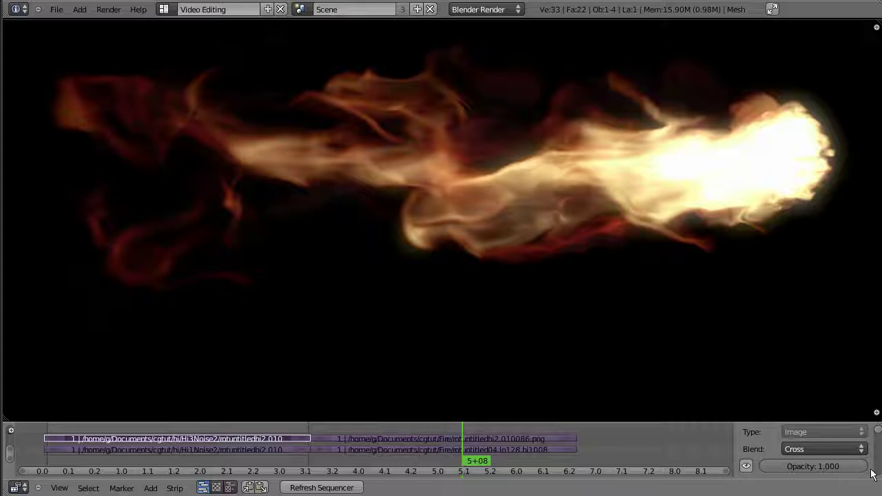
left_click_drag(861, 474, 732, 472)
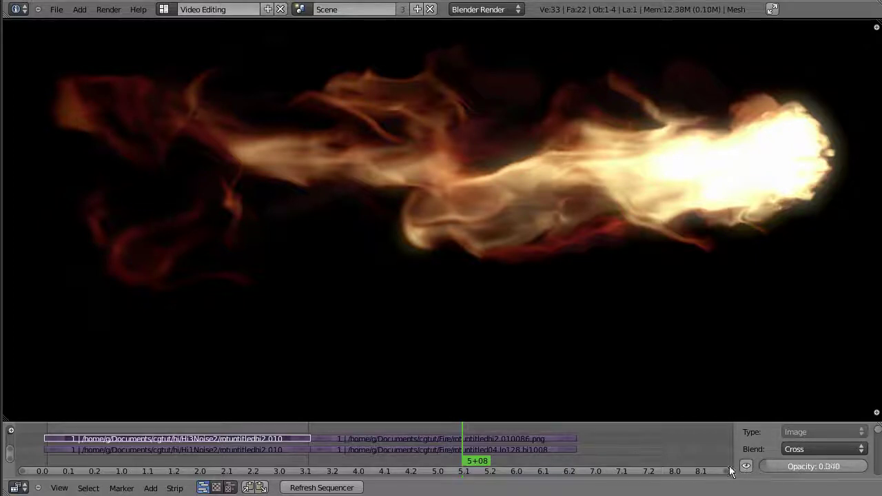
left_click(407, 441)
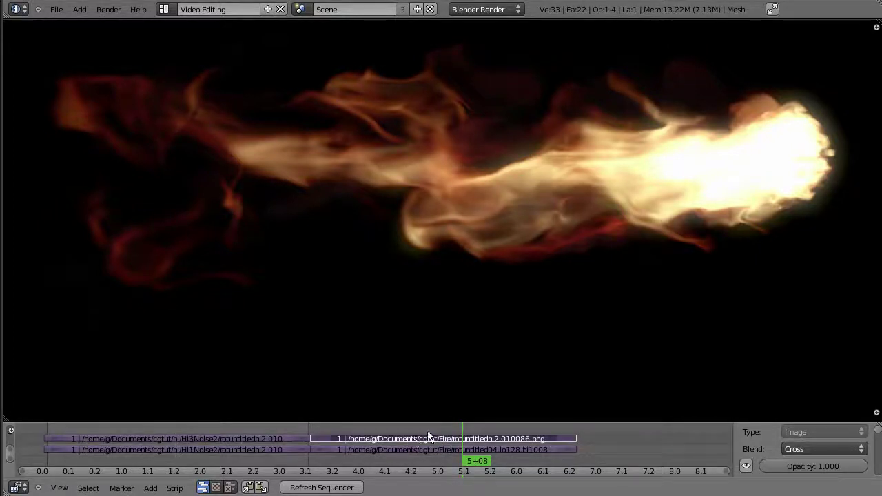
left_click(427, 431)
mouse_move(867, 472)
left_mouse_down()
mouse_move(793, 472)
mouse_move(771, 460)
mouse_move(867, 466)
left_mouse_up()
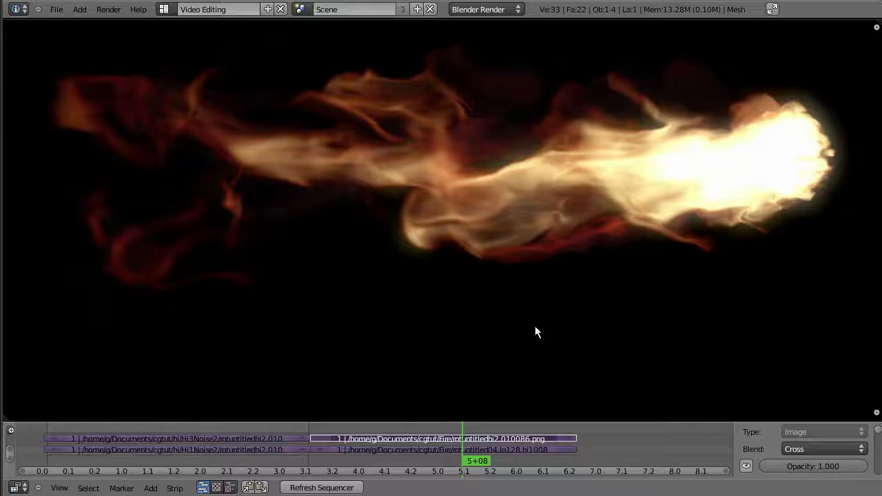
left_click_drag(866, 473, 724, 470)
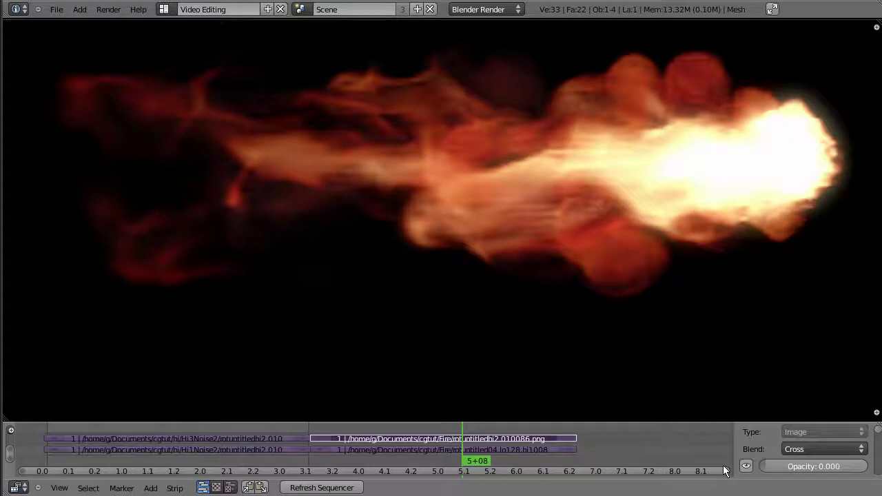
mouse_move(724, 470)
left_mouse_down()
mouse_move(866, 467)
mouse_move(732, 459)
mouse_move(868, 462)
left_mouse_up()
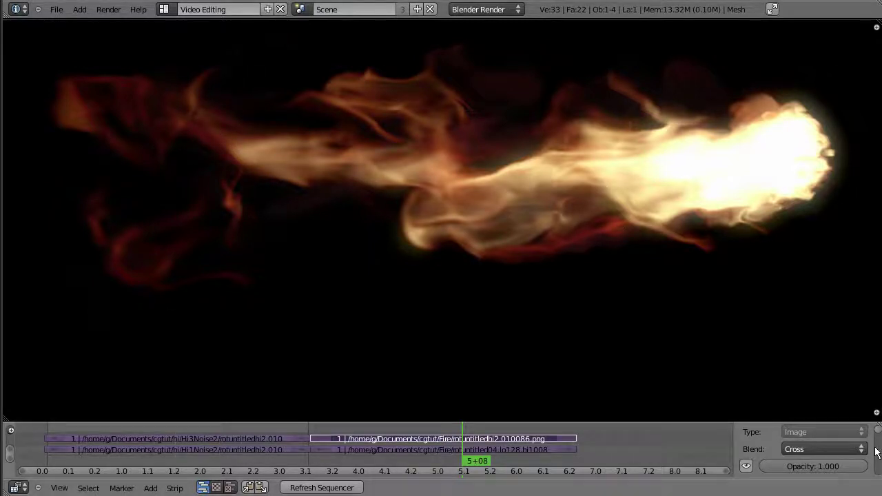
mouse_move(844, 468)
left_mouse_down()
mouse_move(809, 469)
mouse_move(862, 470)
left_mouse_up()
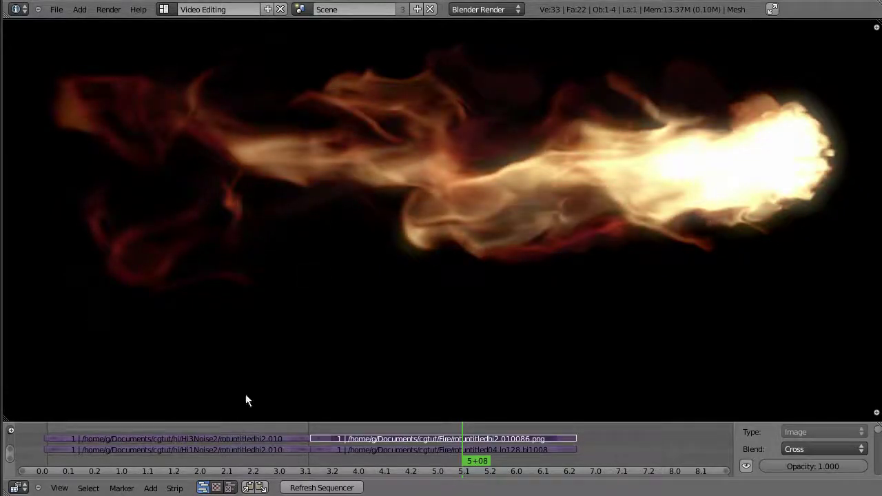
- Raise the earlier top fire strip to full opacity and move to frame 5+02
left_click(215, 439)
right_click(214, 439)
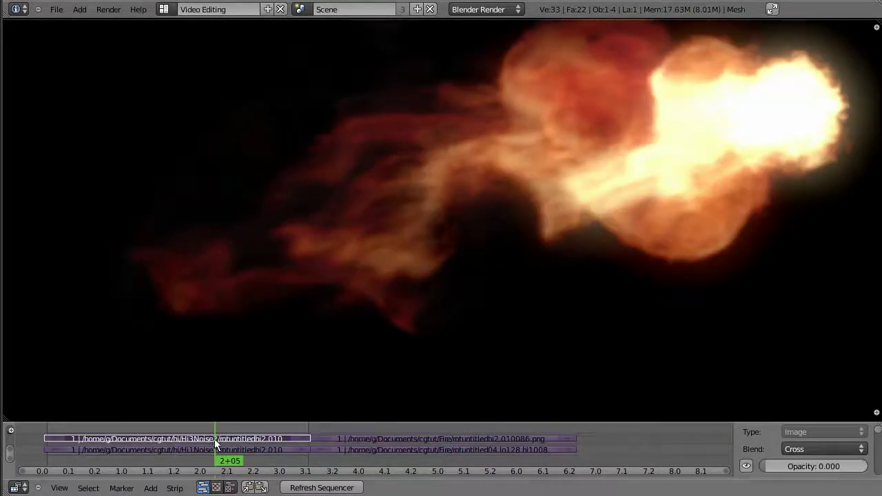
left_click_drag(770, 469, 861, 466)
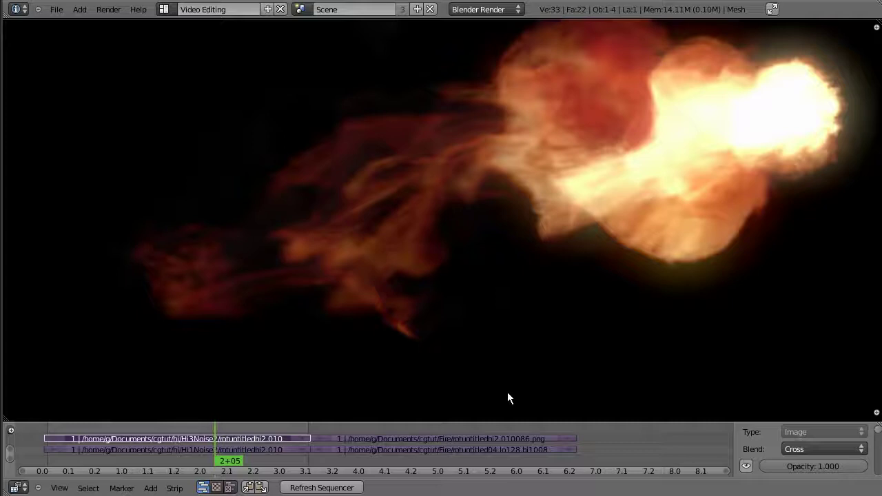
left_click(446, 427)
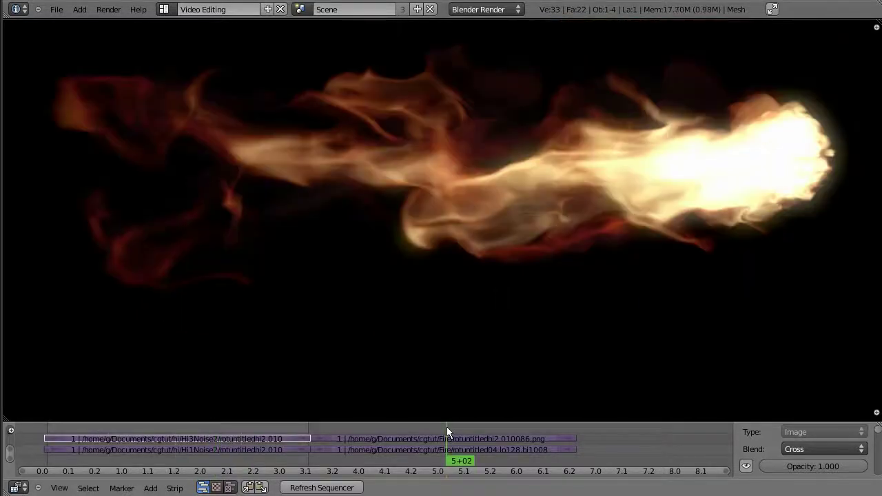
left_click_drag(865, 468, 758, 472)
- Crossfade the later strip's opacity at 5+02, ending near zero to show the softer render
left_click(512, 438)
mouse_move(864, 470)
left_mouse_down()
mouse_move(766, 466)
mouse_move(876, 472)
left_mouse_up()
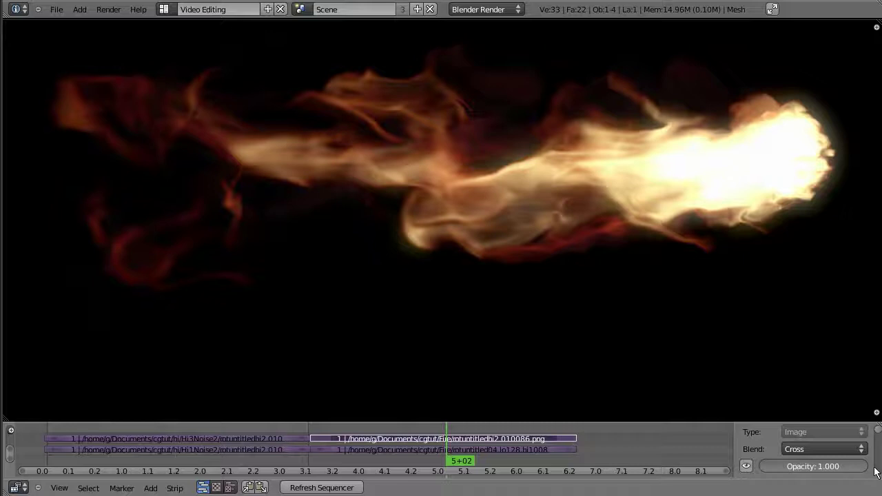
left_click_drag(861, 469, 710, 467)
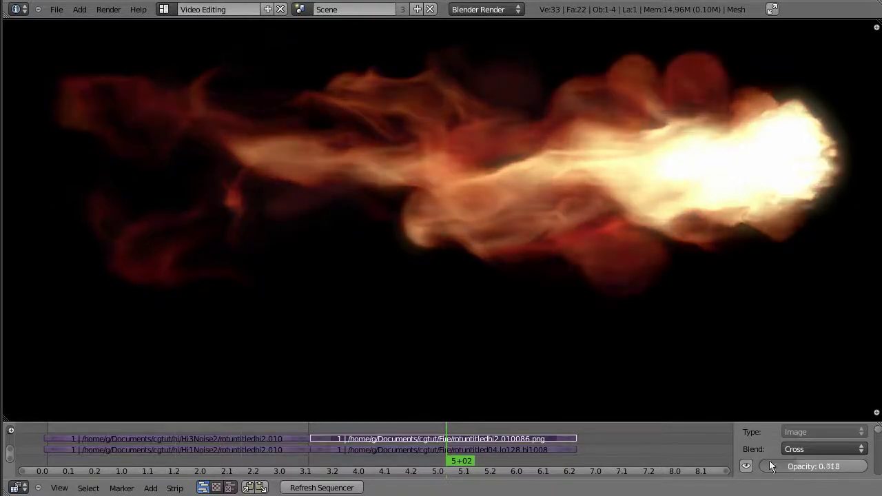
mouse_move(781, 467)
left_mouse_down()
mouse_move(816, 466)
mouse_move(724, 471)
left_mouse_up()
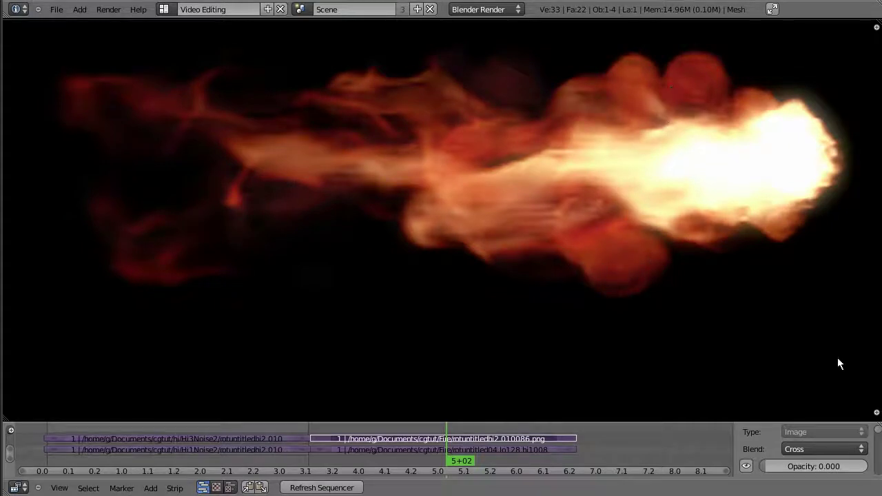
left_click_drag(765, 468, 867, 468)
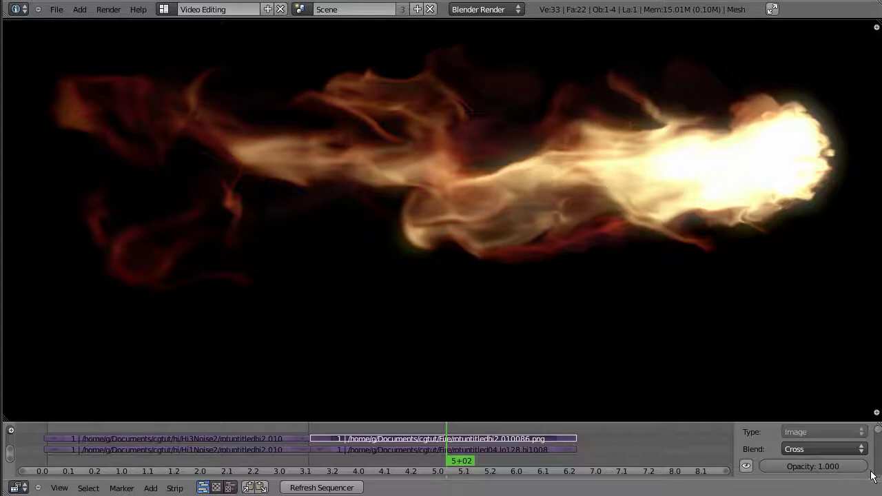
left_click_drag(867, 472, 747, 470)
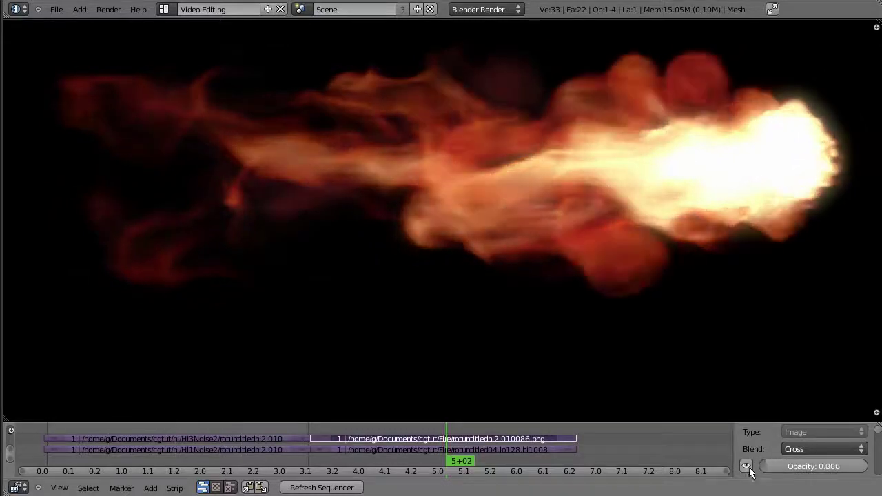
- Fade the strip once more, then bring the earlier fire strip to full opacity at 2+20
mouse_move(856, 470)
left_mouse_down()
mouse_move(746, 460)
mouse_move(741, 468)
left_mouse_up()
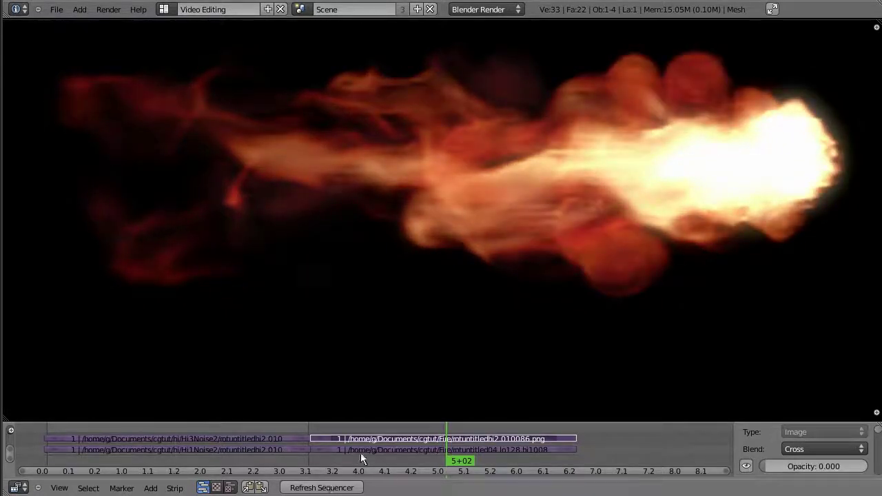
left_click(256, 431)
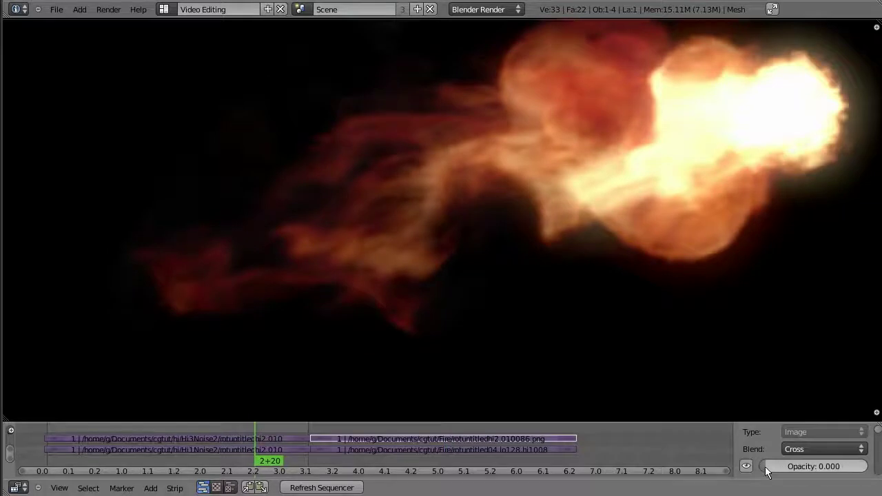
left_click_drag(768, 468, 827, 469)
left_click(251, 444)
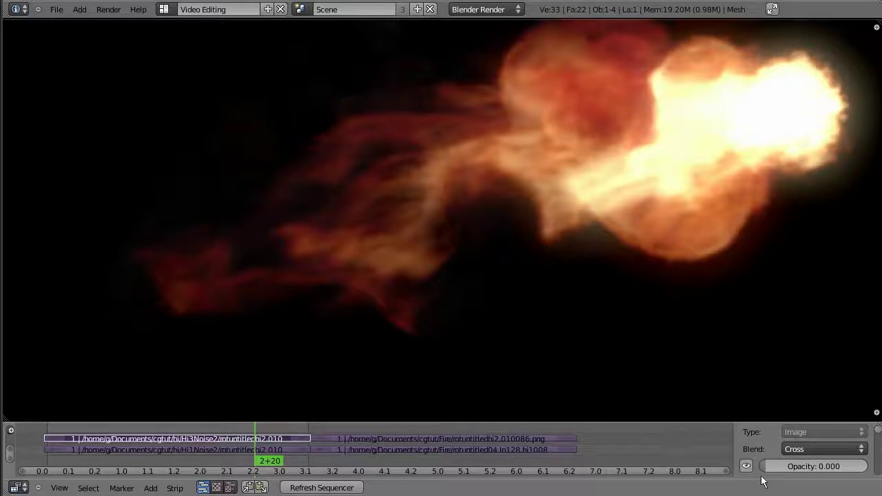
left_click_drag(768, 469, 865, 469)
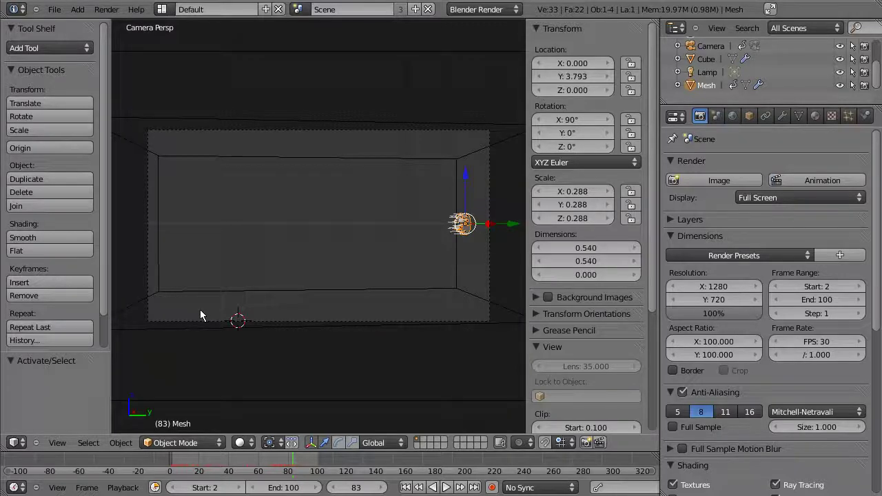
- Select the Cube smoke domain and view the scene from the top
right_click(390, 158)
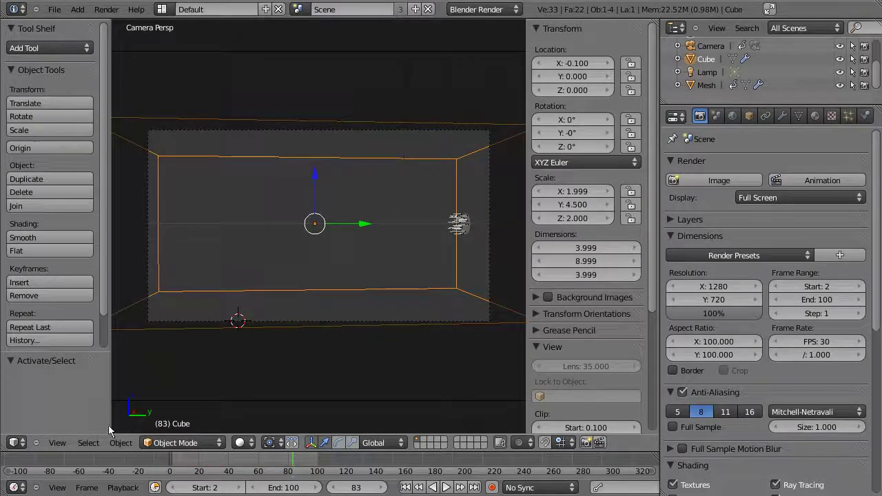
left_click(59, 443)
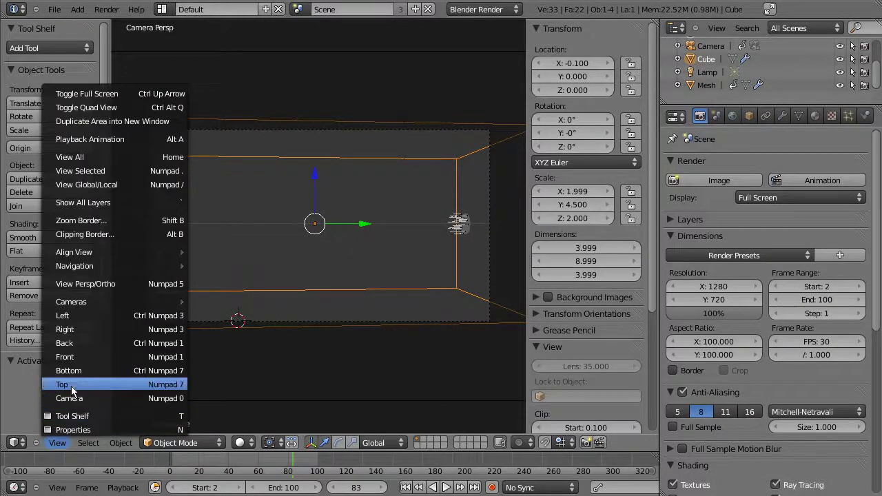
left_click(68, 370)
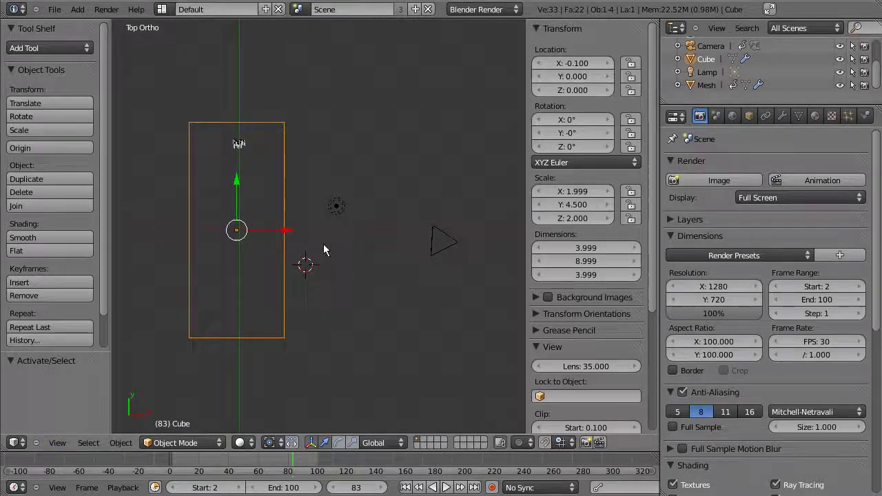
- Show the Cube's smoke physics down to the 'low' and 'hi' cache settings
left_click(867, 115)
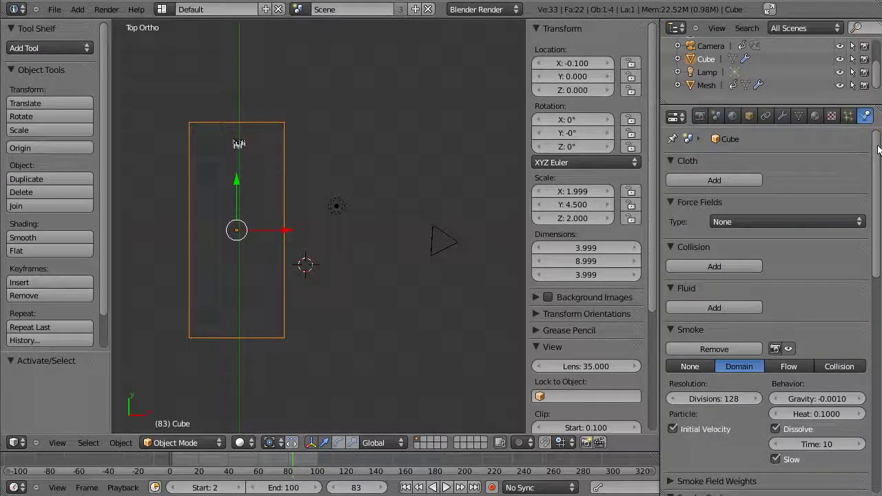
scroll(878, 165, "down", 2)
scroll(878, 166, "down", 5)
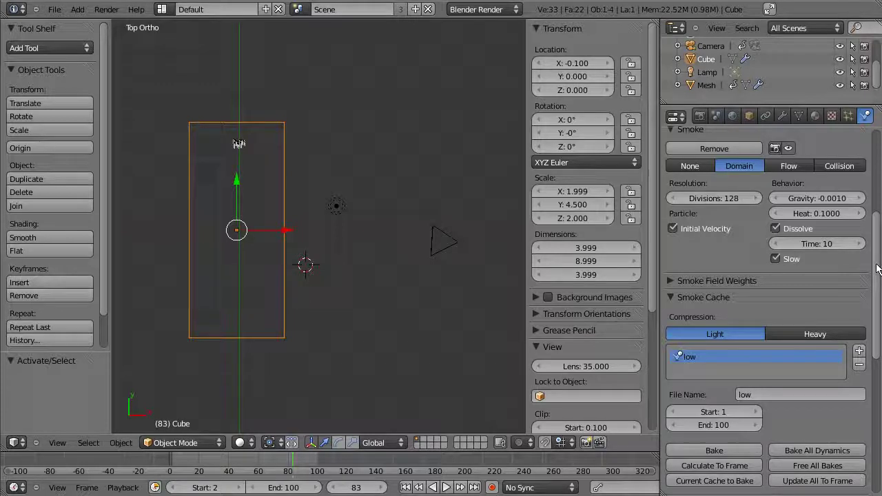
left_click_drag(877, 269, 876, 313)
scroll(719, 197, "down", 3)
scroll(718, 198, "up", 2)
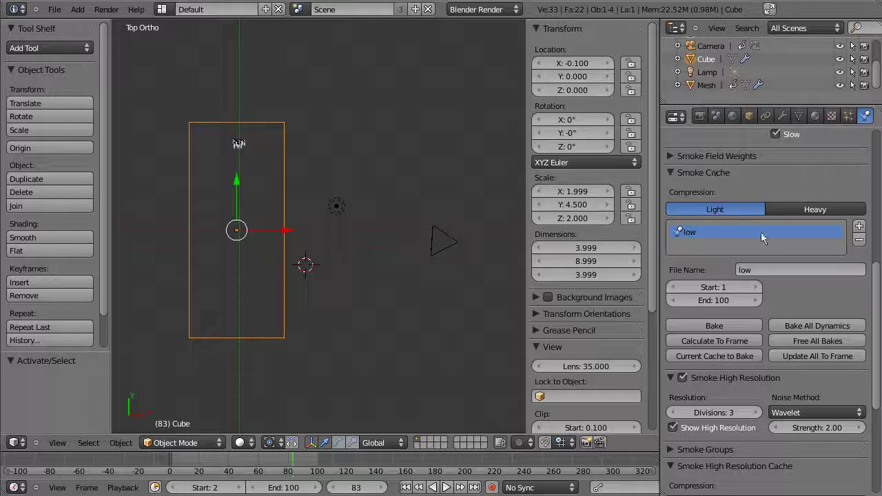
- Set high-resolution smoke to FFT noise, 1 division and strength 1.00, toggling it off and on
left_click_drag(877, 286, 879, 367)
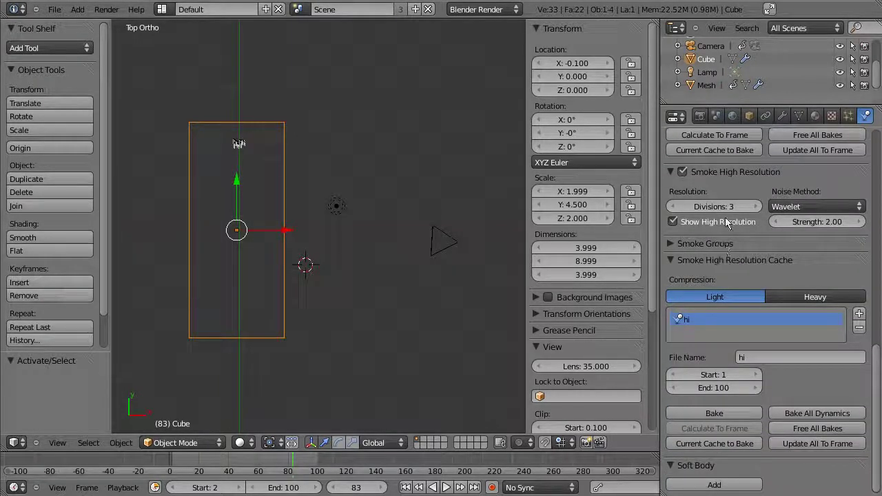
left_click(816, 209)
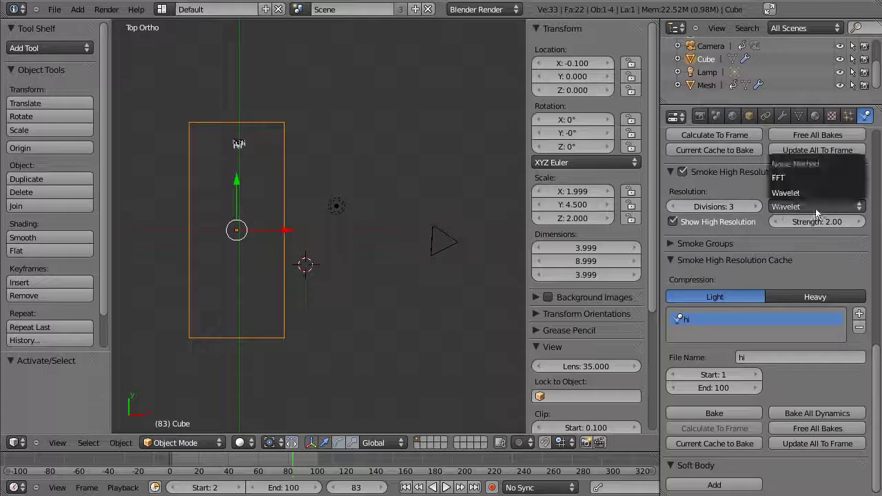
left_click(785, 178)
left_click(715, 206)
type("1")
key("Return")
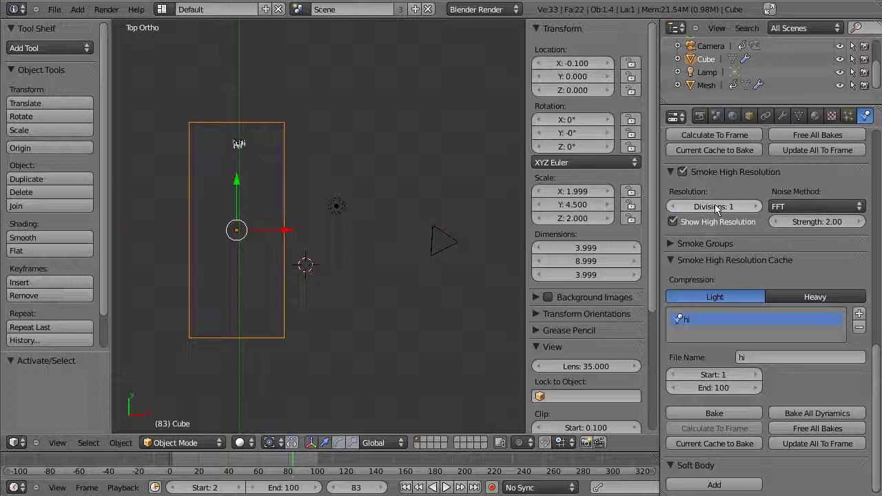
left_click(808, 226)
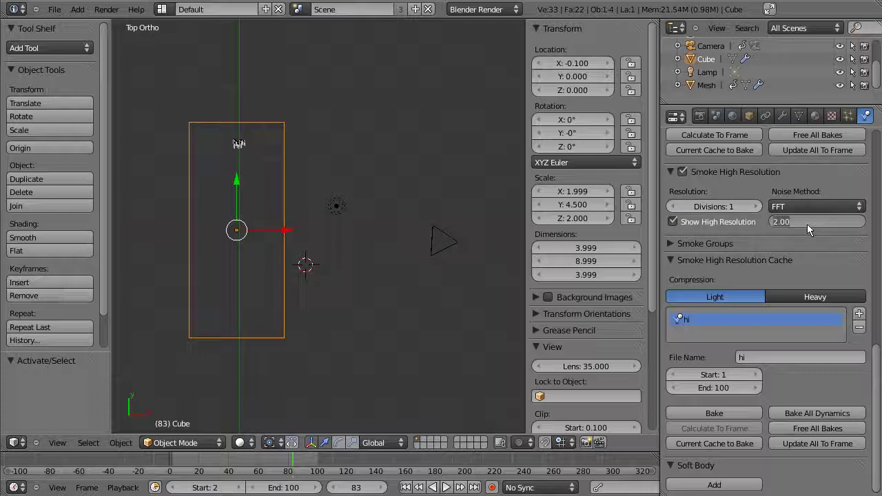
type("1")
key("Return")
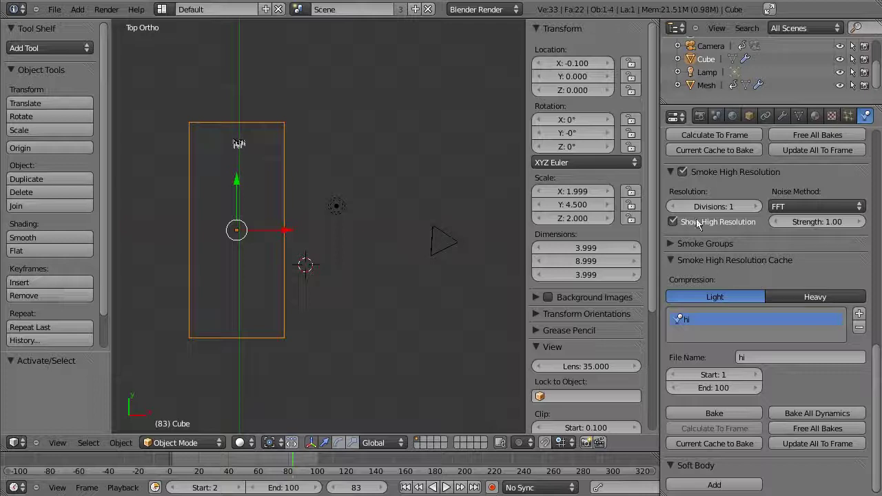
left_click(681, 173)
scroll(877, 388, "down", 1)
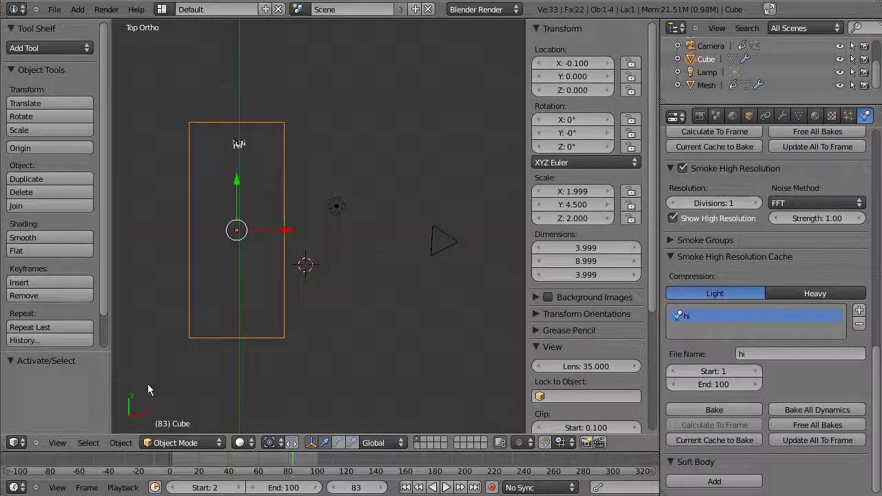
- Switch to the camera view, select the Mesh emitter and add a particle system to it
left_click(57, 443)
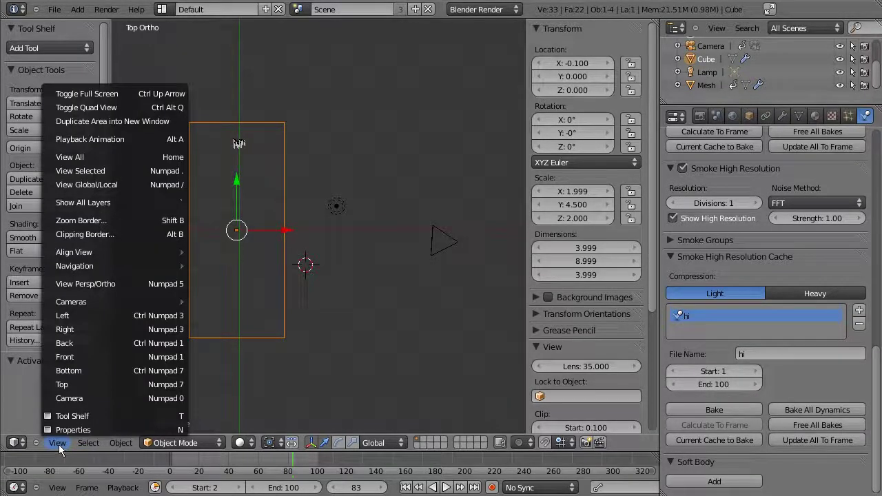
left_click(69, 401)
right_click(461, 224)
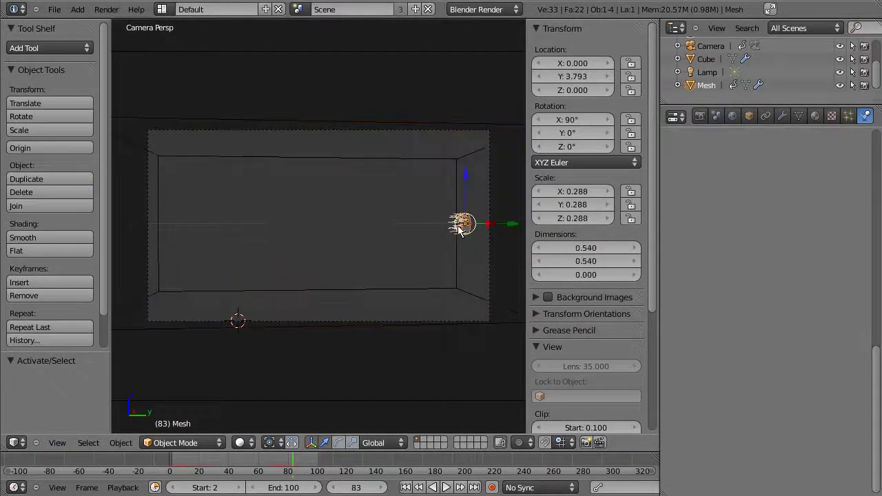
left_click(832, 166)
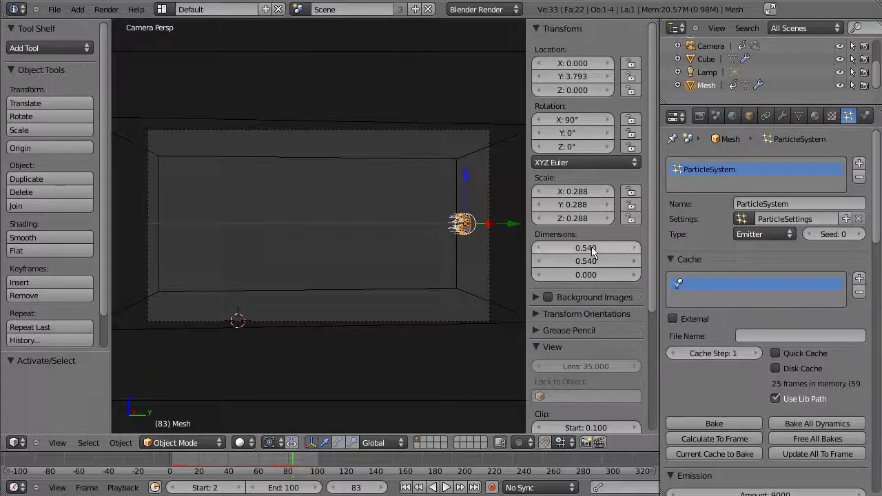
- Scroll through the Mesh's new particle system settings
left_click_drag(879, 184, 880, 296)
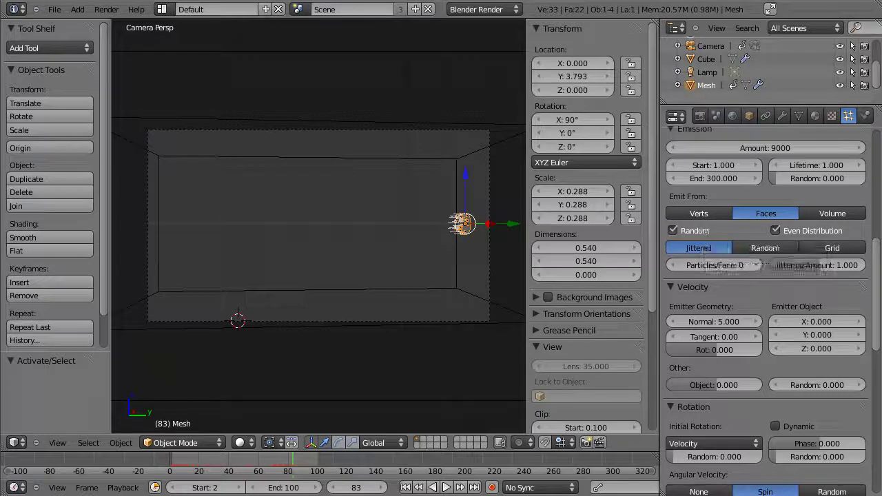
scroll(876, 289, "up", 4)
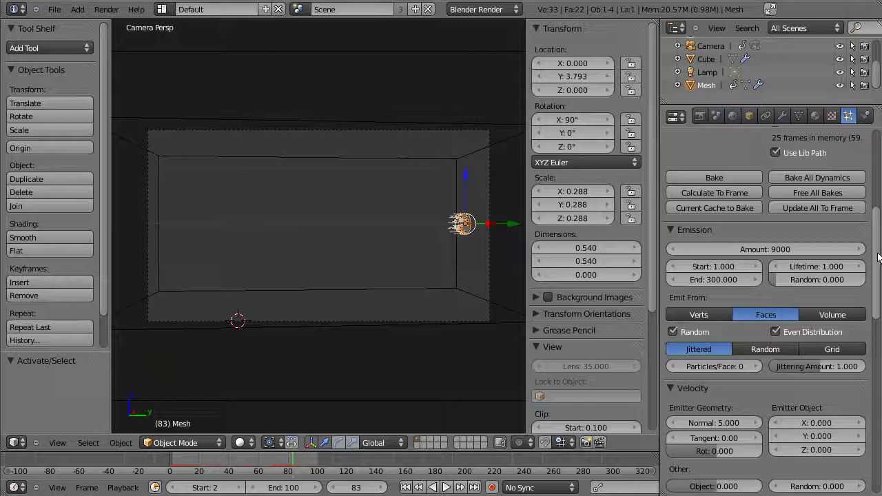
scroll(878, 257, "down", 3)
scroll(878, 257, "down", 2)
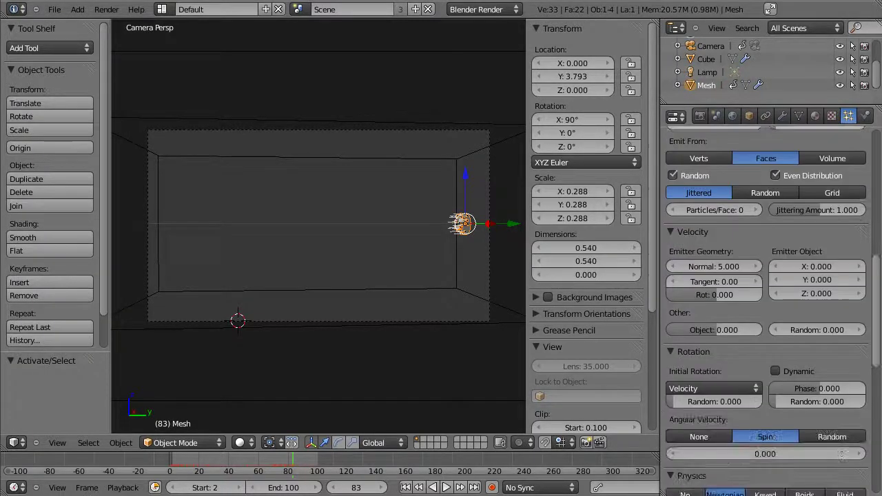
scroll(877, 257, "down", 2)
scroll(764, 310, "down", 5)
scroll(765, 311, "down", 5)
scroll(764, 310, "up", 4)
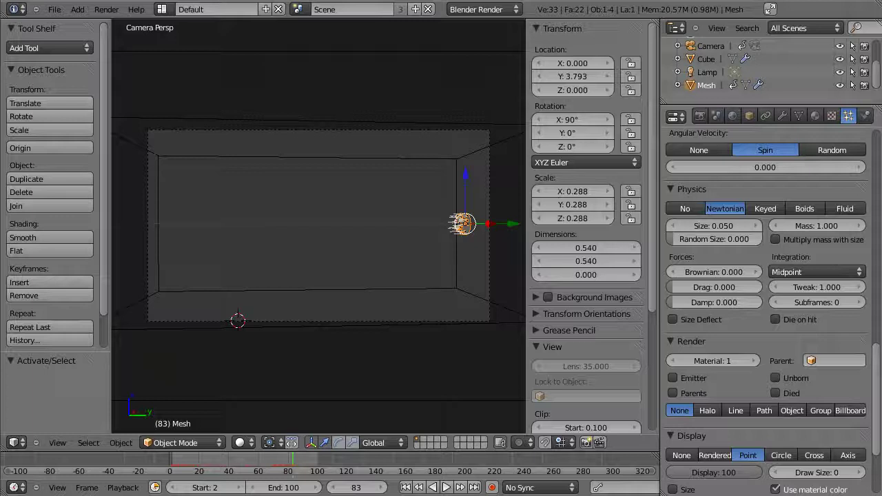
scroll(709, 207, "down", 1)
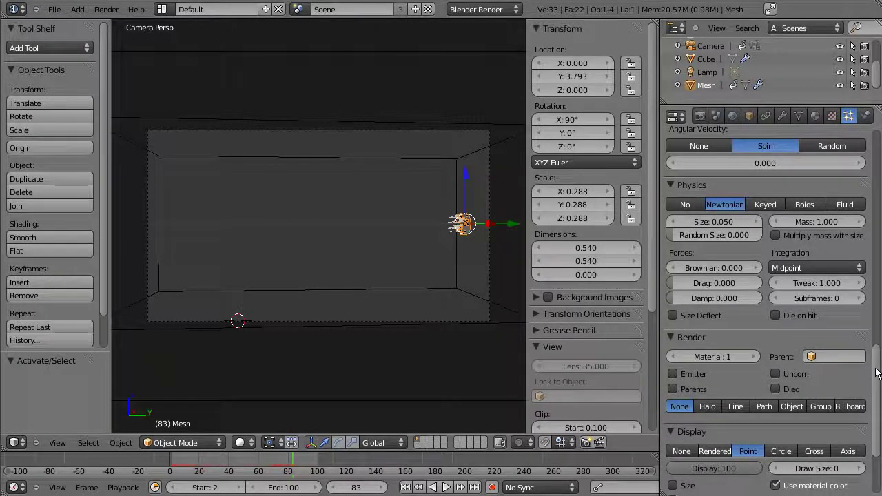
scroll(874, 382, "down", 3)
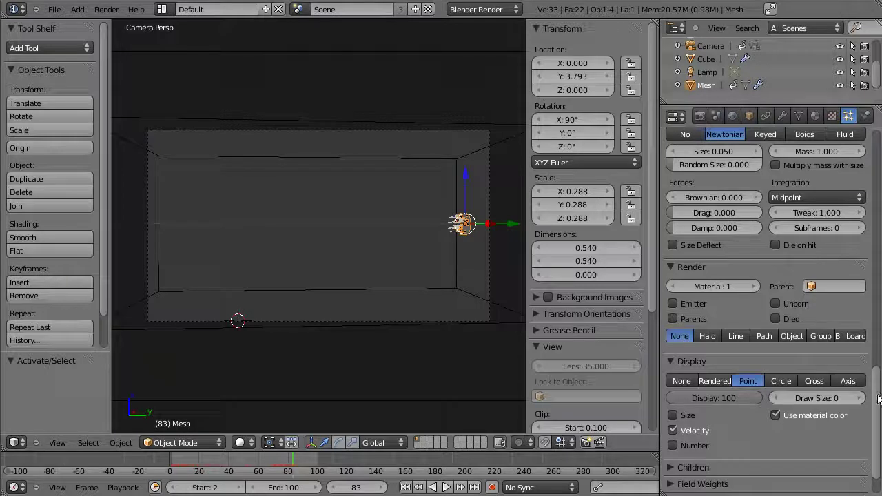
left_click_drag(879, 401, 879, 418)
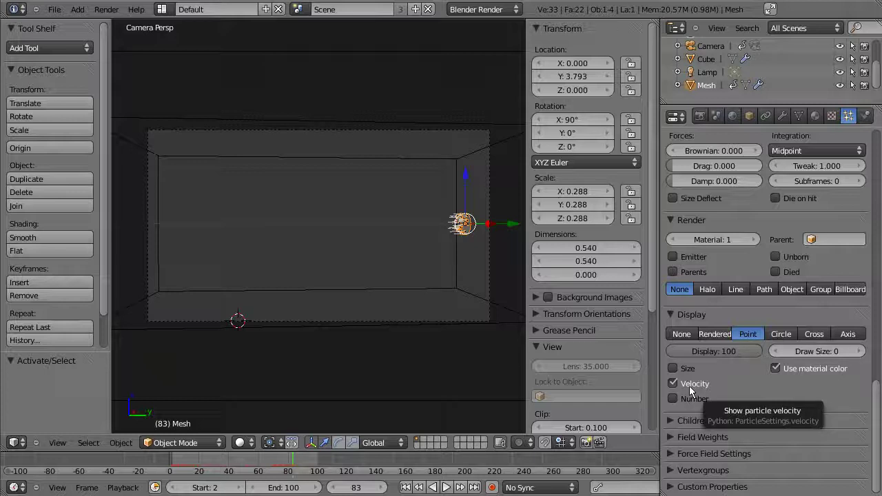
- Return to the top of the properties and show the physics settings
scroll(765, 303, "up", 5)
scroll(765, 303, "up", 5)
scroll(765, 303, "up", 5)
scroll(765, 303, "up", 5)
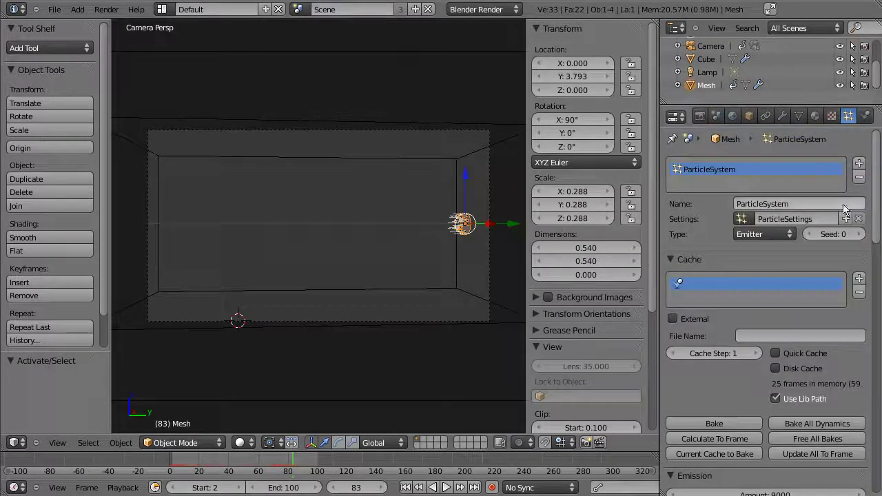
left_click(865, 115)
- Select the Cube domain and leave the high-resolution cache end frame unchanged
right_click(449, 170)
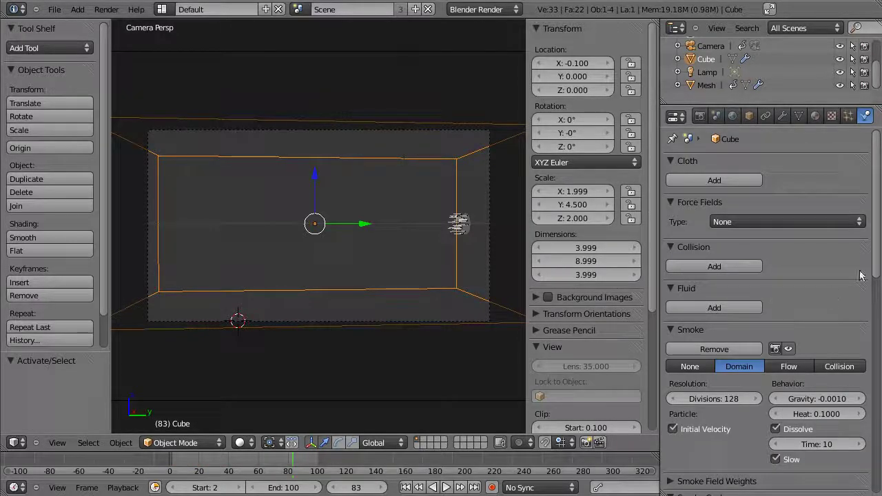
scroll(765, 310, "down", 2)
scroll(765, 310, "down", 6)
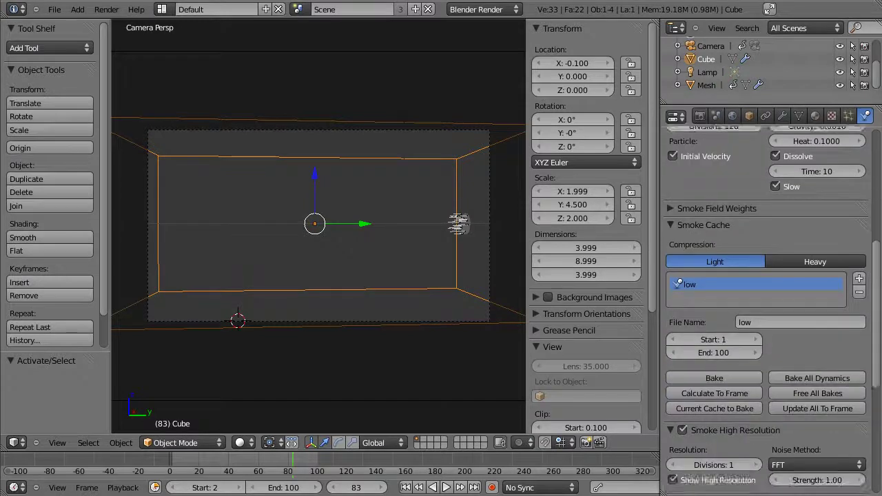
scroll(765, 310, "down", 5)
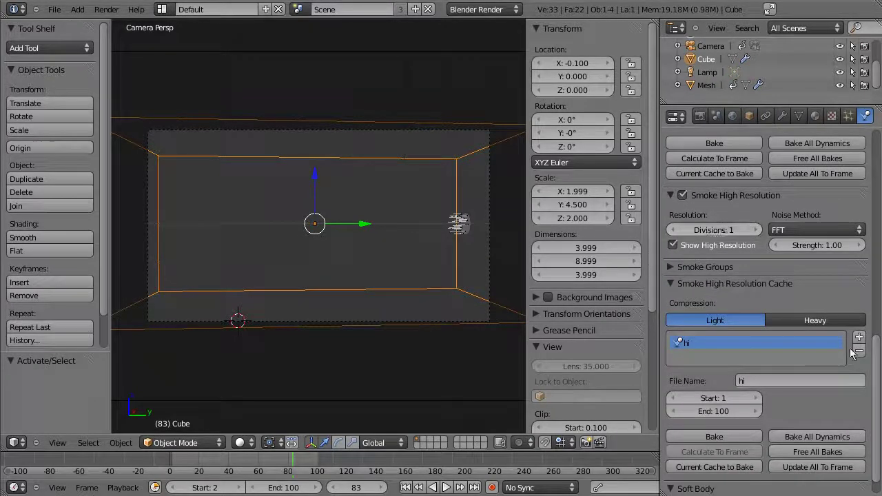
scroll(877, 386, "down", 2)
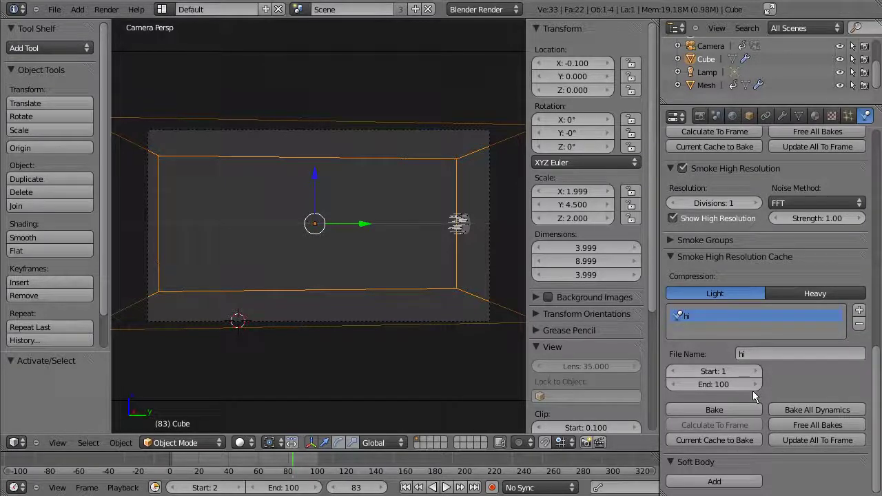
left_click(728, 383)
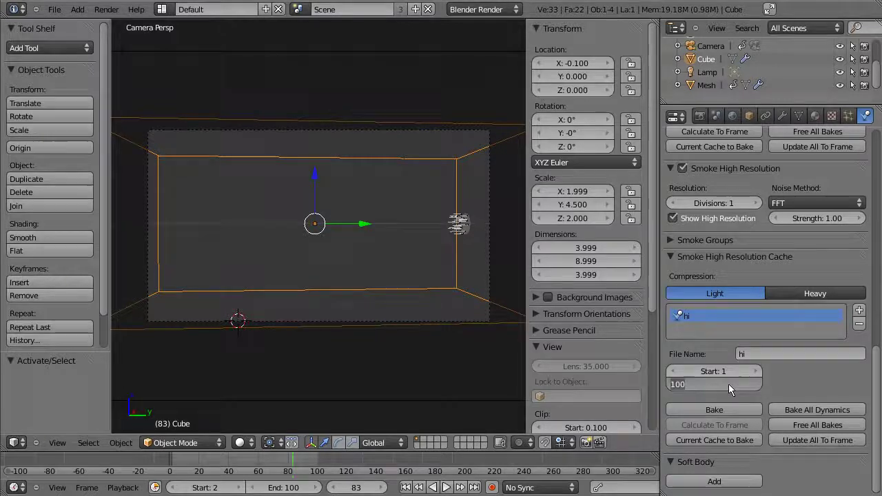
key("Return")
- Set the Smoke Cache end frame to 80
scroll(793, 310, "up", 5)
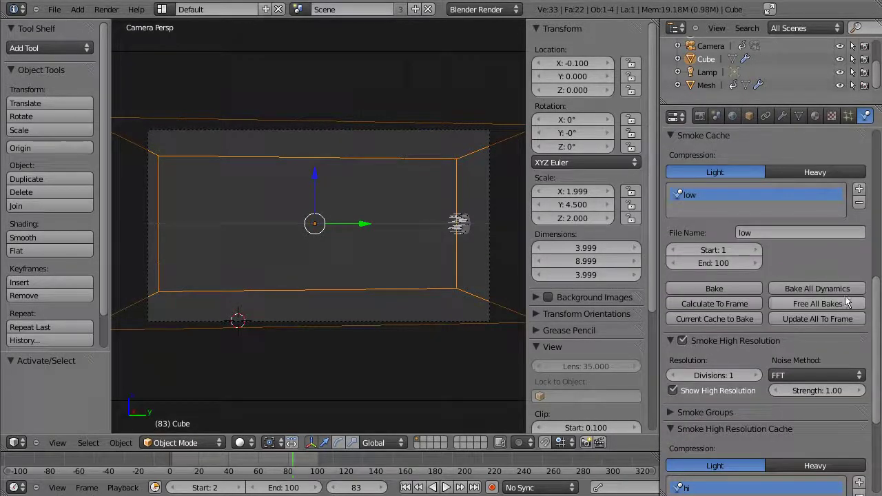
left_click(723, 264)
type("80")
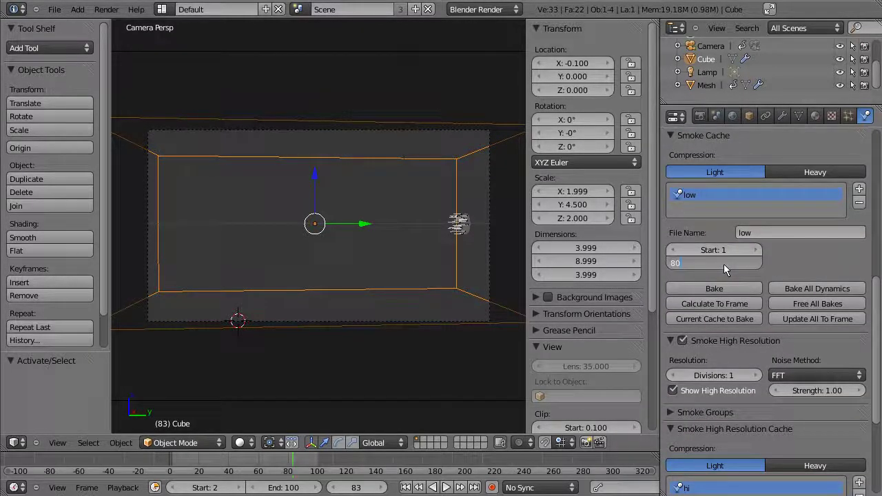
key("Return")
scroll(877, 324, "down", 1)
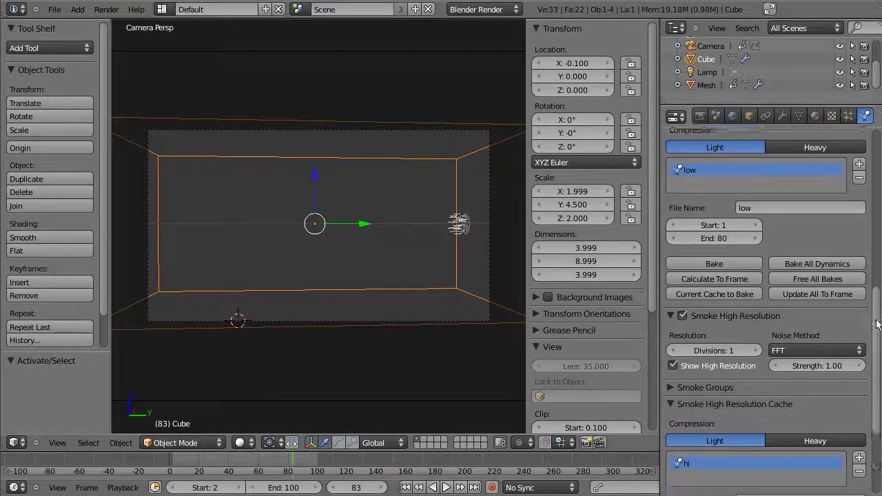
left_click_drag(878, 324, 877, 373)
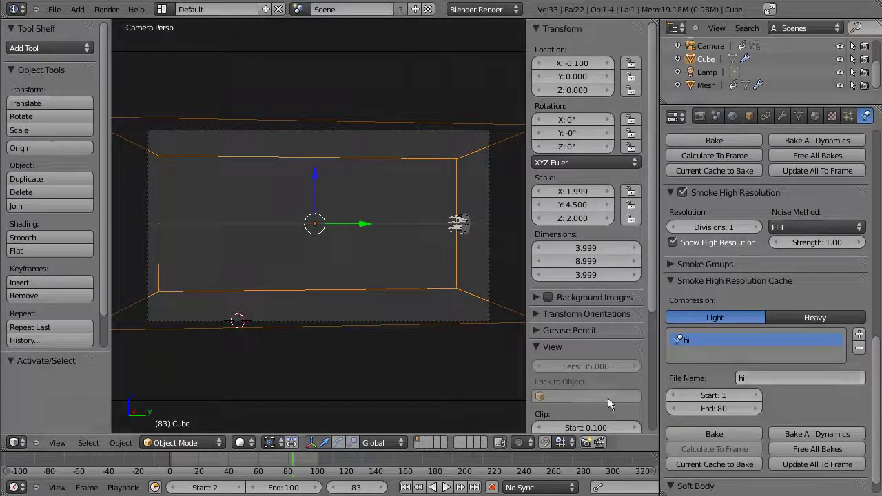
- Set the scene's End frame to 80
left_click(280, 488)
type("80")
key("Return")
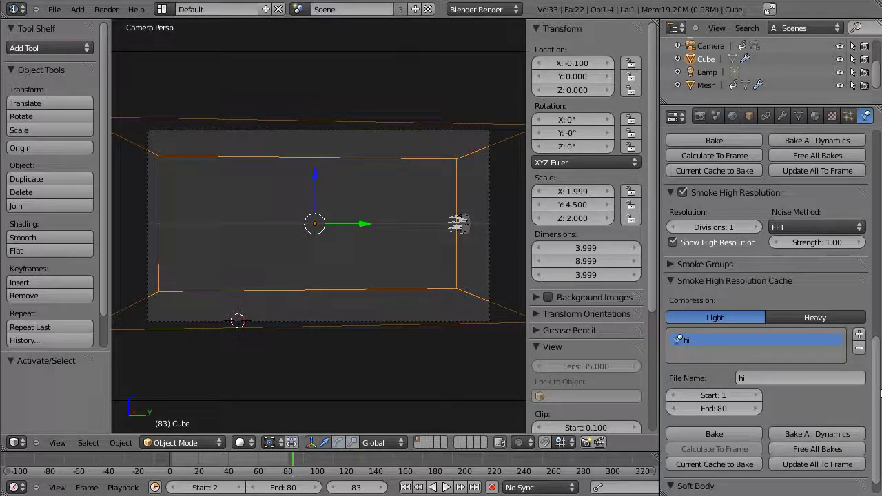
scroll(765, 345, "up", 5)
scroll(765, 345, "up", 5)
scroll(764, 345, "up", 5)
scroll(765, 344, "up", 1)
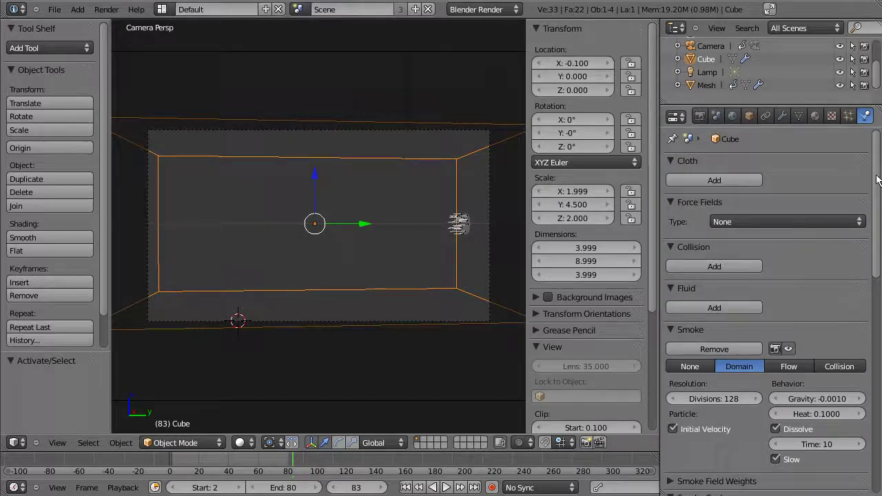
- Free all existing physics bakes from the Smoke High Resolution Cache panel
scroll(879, 413, "down", 8)
scroll(879, 413, "down", 7)
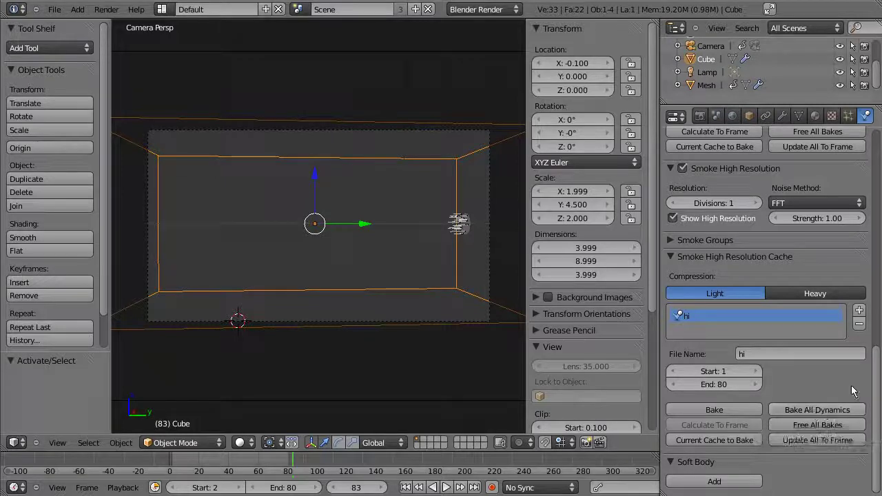
scroll(880, 381, "up", 2)
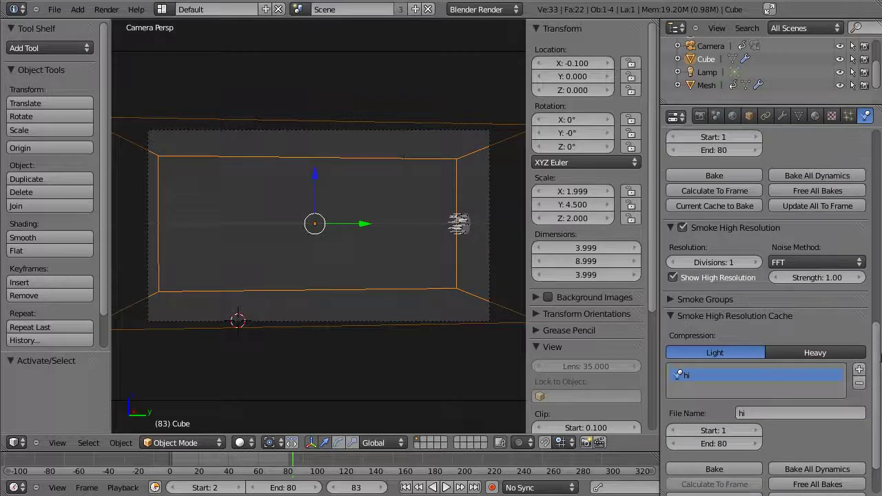
scroll(880, 381, "up", 1)
scroll(875, 385, "down", 2)
scroll(875, 386, "down", 1)
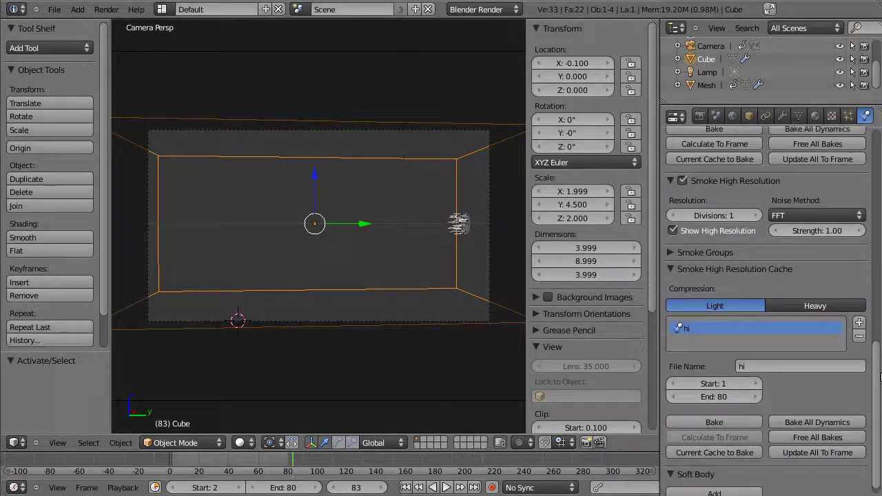
left_click(814, 438)
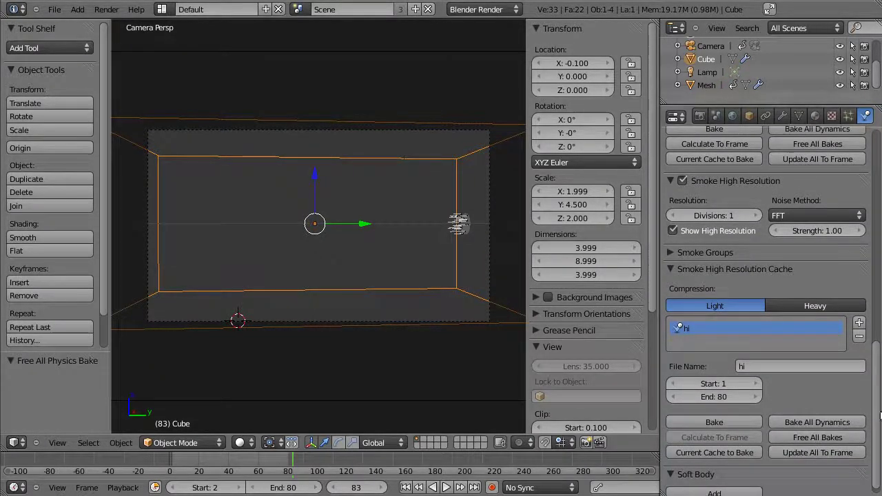
left_click_drag(876, 418, 873, 279)
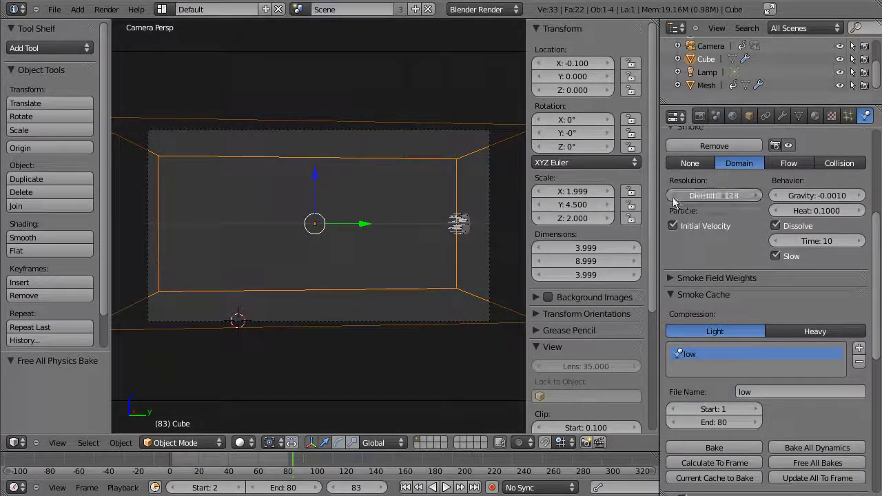
left_click_drag(876, 250, 876, 337)
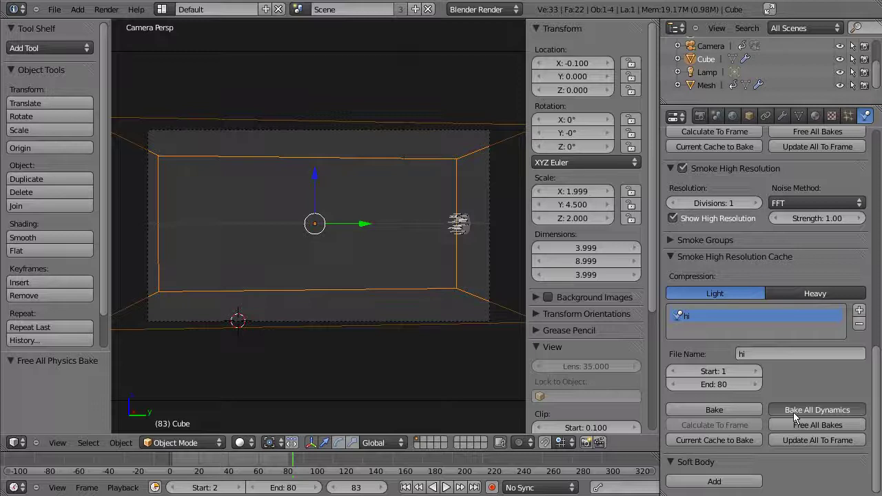
- Bake all dynamics, then play back the smoke and review it around frame 57
left_click(794, 416)
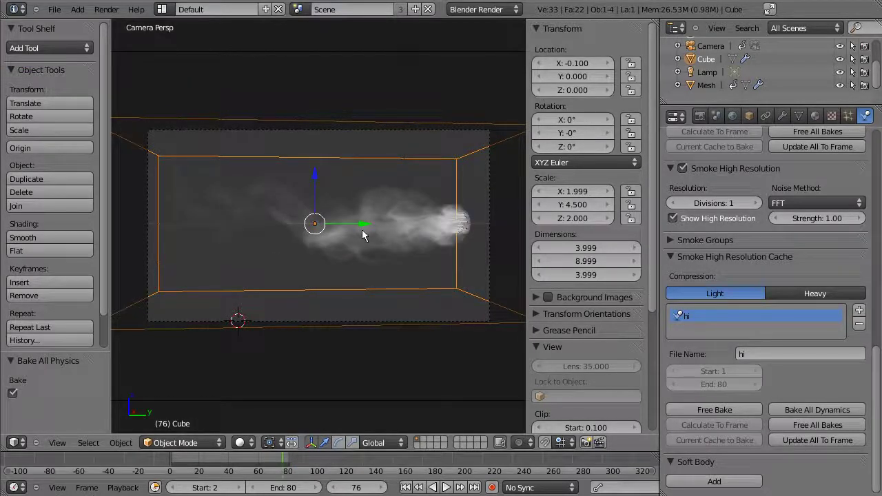
left_click_drag(281, 473, 204, 469)
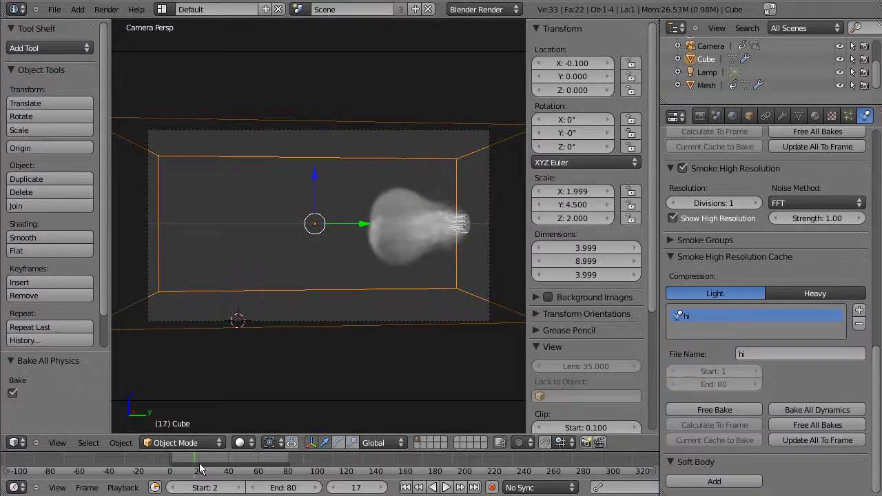
key("alt+a")
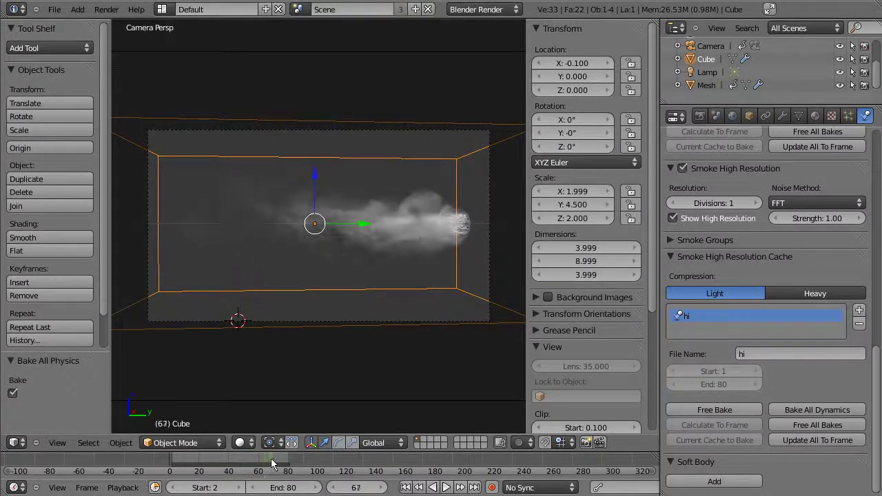
mouse_move(271, 465)
left_mouse_down()
mouse_move(255, 465)
mouse_move(274, 465)
left_mouse_up()
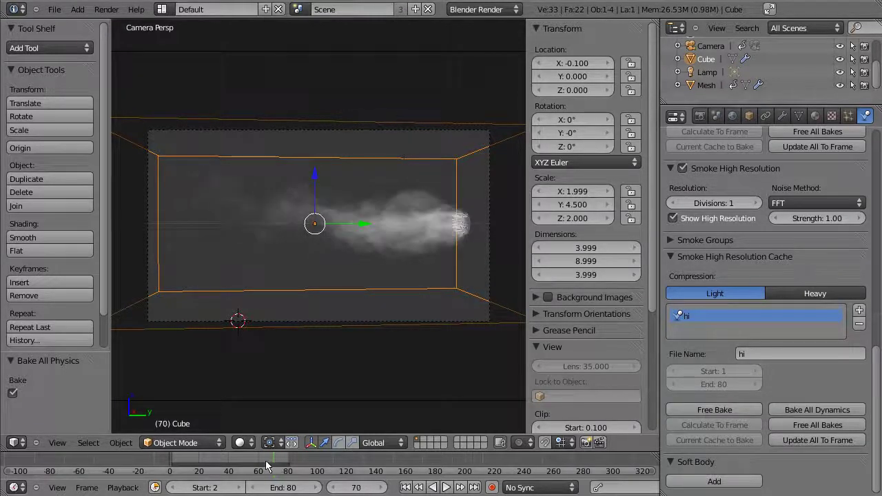
left_click_drag(264, 466, 266, 465)
- Render an image of the current fire frame, then return to the 3D scene
left_click(106, 9)
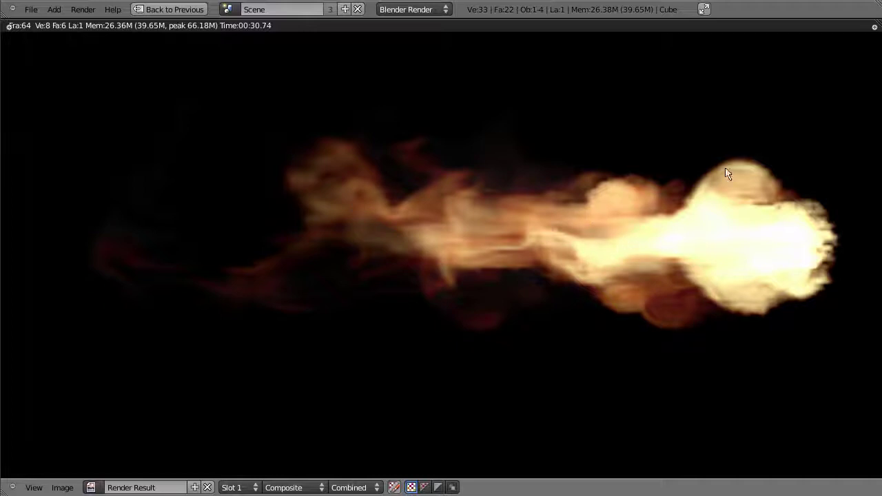
key("Escape")
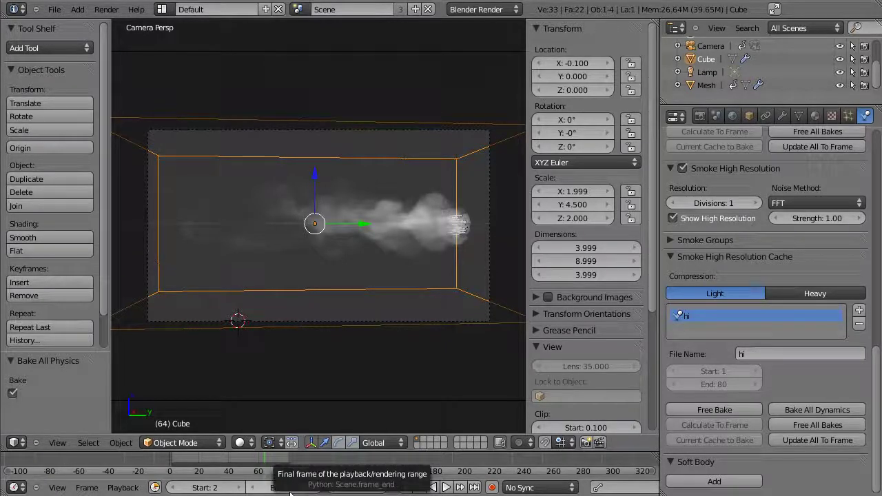
- Switch to orthographic front view and pan and zoom onto the smoke domain
left_click(63, 443)
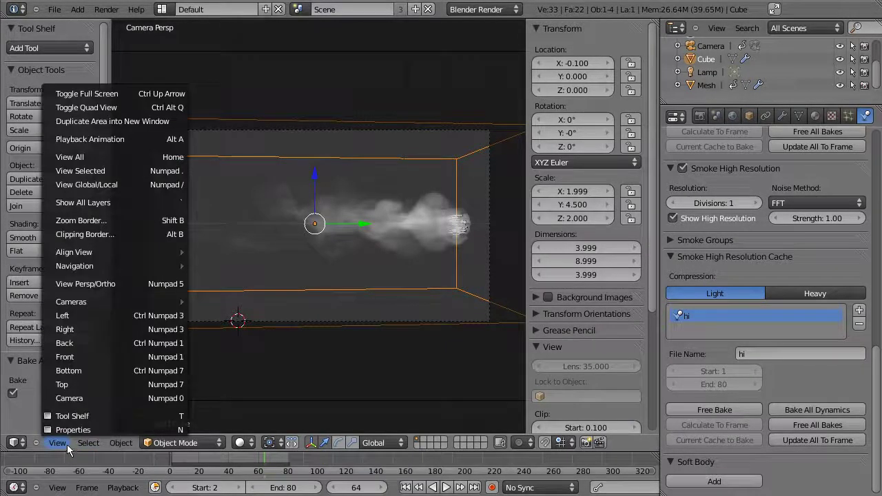
left_click(77, 360)
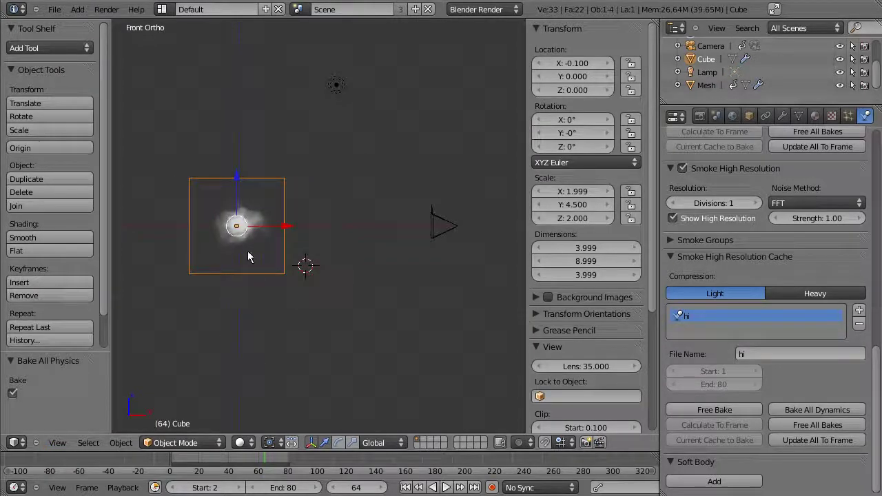
middle_click_drag(253, 294, 320, 246, "shift")
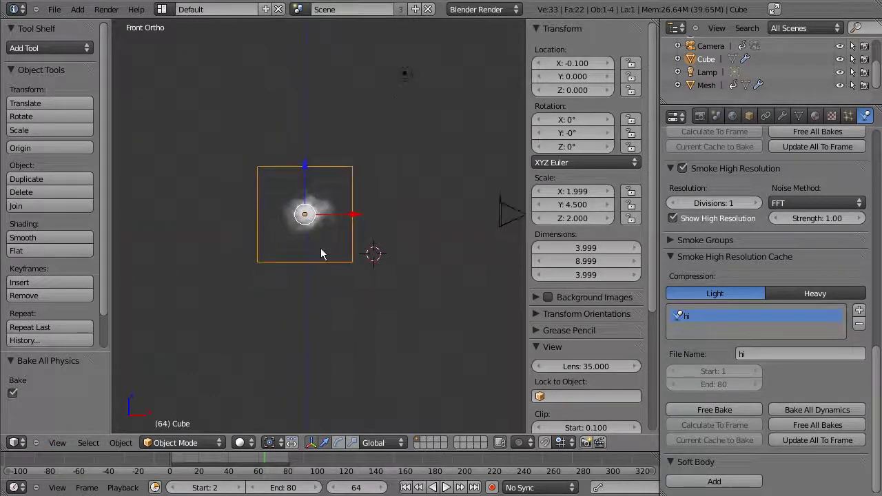
scroll(320, 253, "up", 2)
scroll(304, 256, "up", 3)
scroll(279, 260, "up", 1)
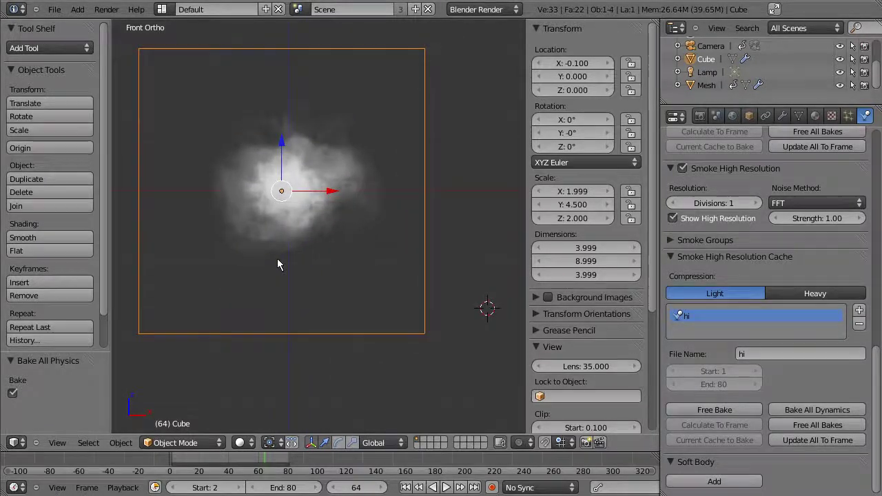
middle_click_drag(282, 264, 312, 290, "shift")
scroll(383, 266, "up", 1)
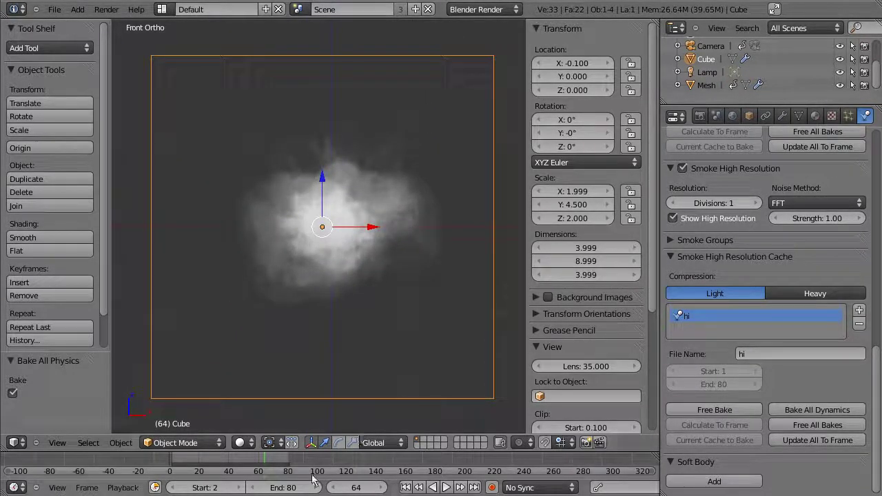
- Scrub the timeline back to around frame 35 of the smoke
left_click(281, 465)
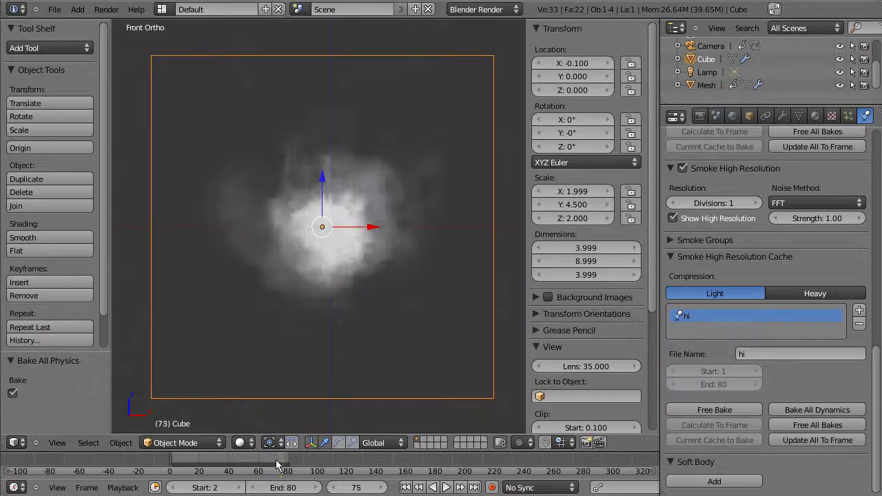
left_click_drag(273, 465, 222, 462)
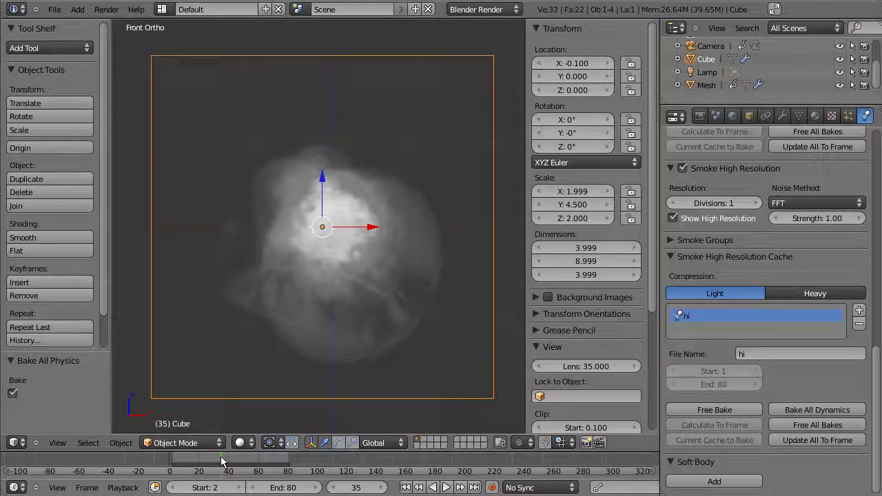
left_click_drag(221, 462, 222, 460)
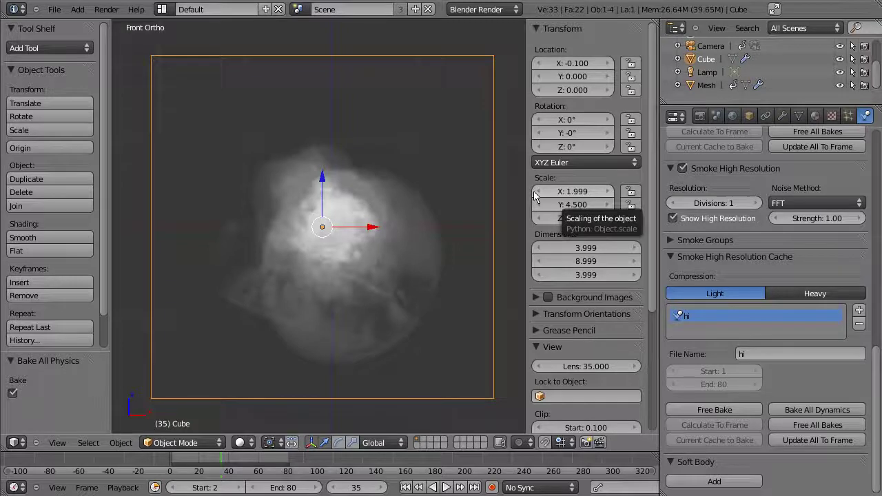
- Reduce the domain's Scale Z to 1.700 and Scale X to 1.699
left_click(537, 219)
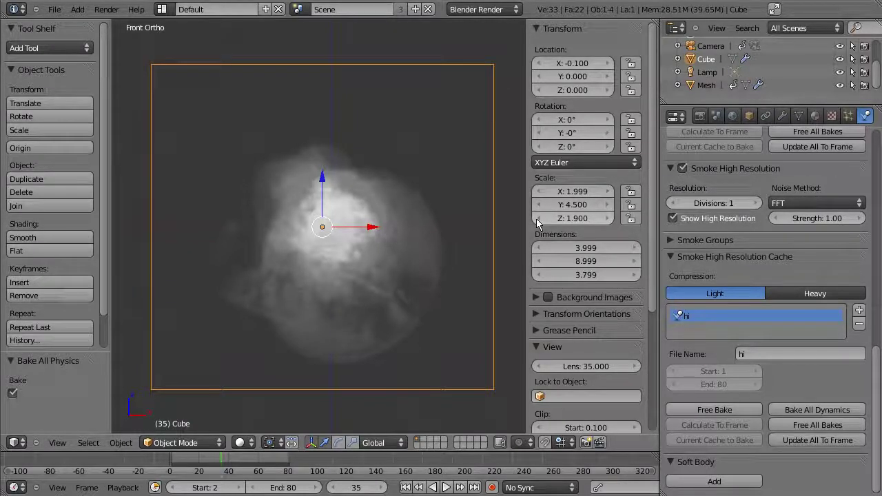
left_click(536, 219)
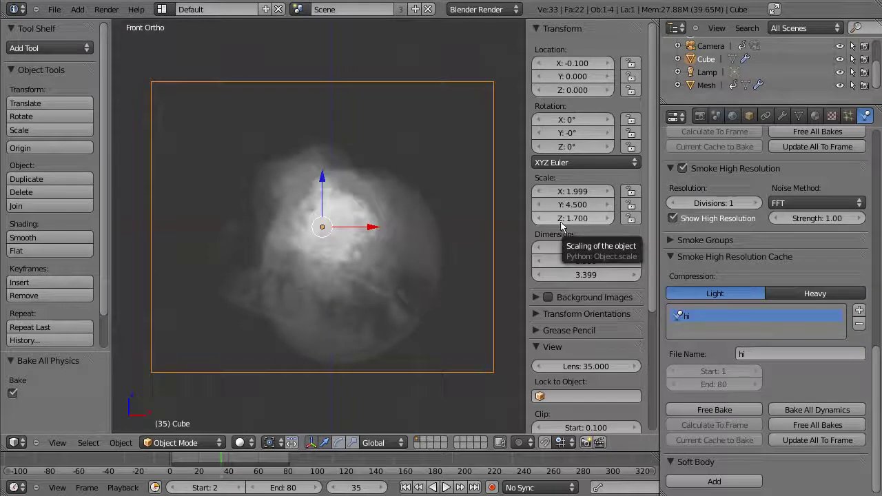
left_click(537, 191)
left_click(537, 191)
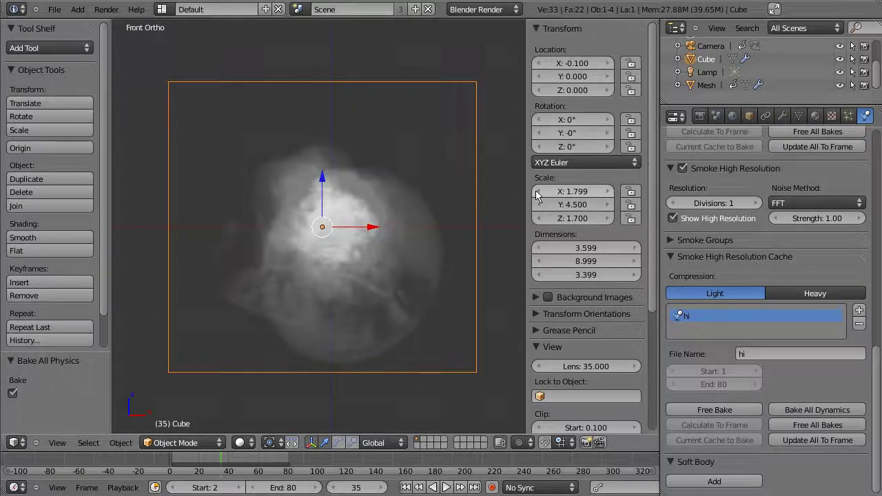
left_click(537, 192)
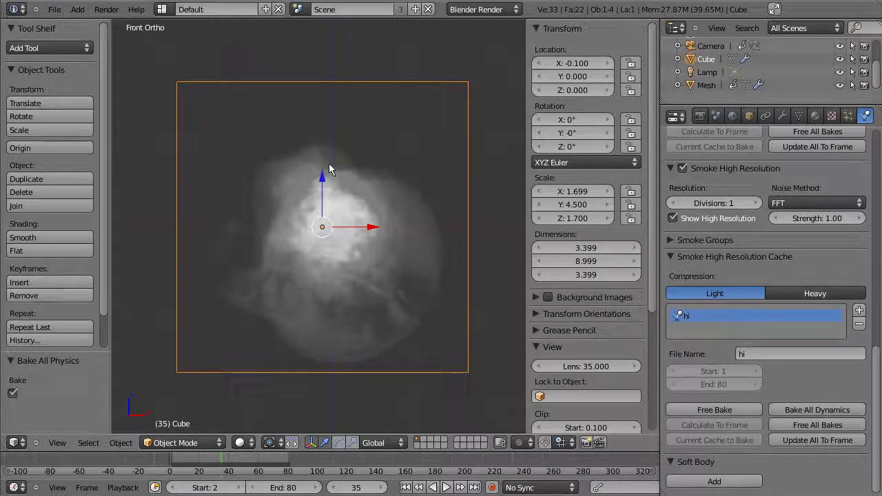
- Jump to frame 77 and step back to frame 75 to check the smoke
left_click(284, 465)
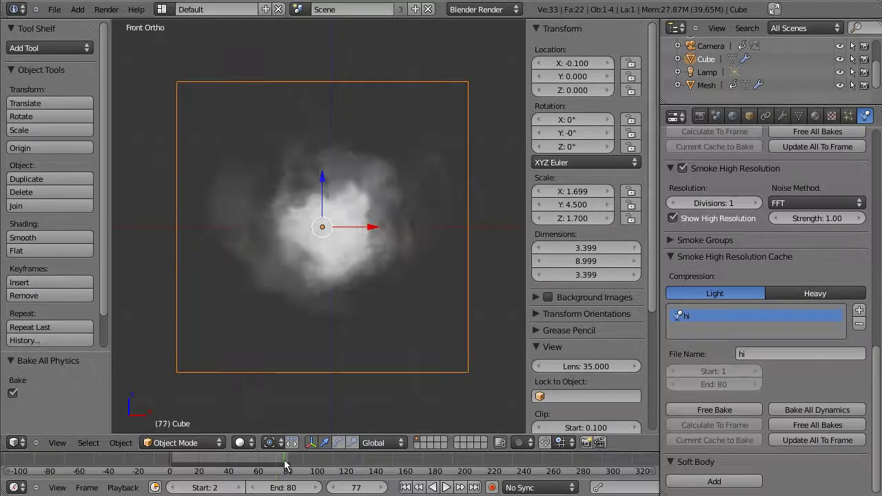
key("Left")
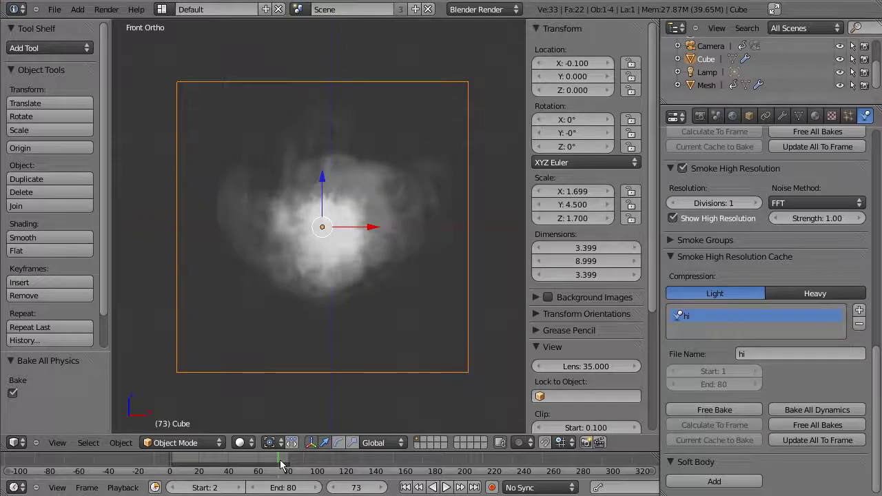
key("Left")
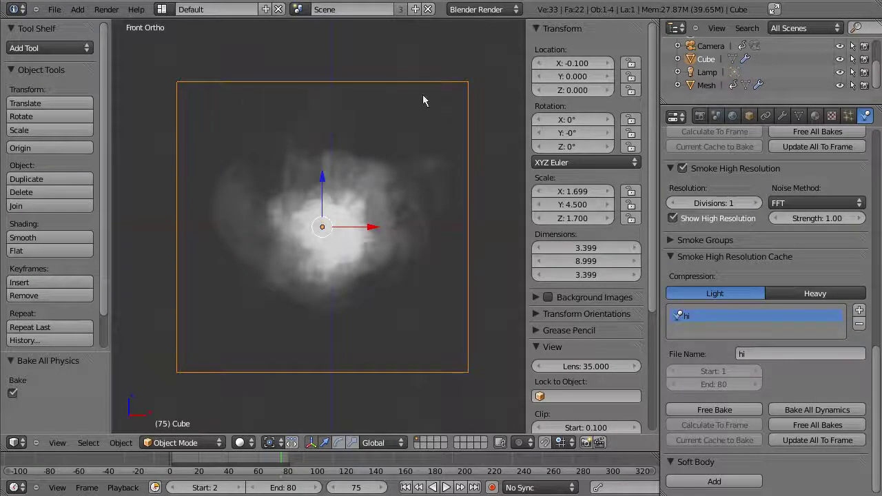
left_click(287, 467)
mouse_move(287, 467)
left_mouse_down()
mouse_move(187, 467)
mouse_move(234, 464)
left_mouse_up()
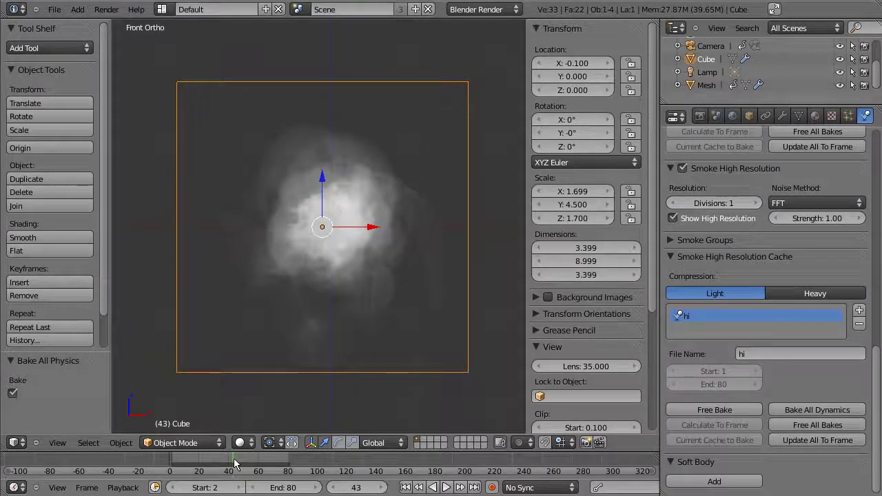
mouse_move(234, 464)
left_mouse_down()
mouse_move(305, 471)
mouse_move(190, 464)
mouse_move(262, 460)
mouse_move(184, 469)
mouse_move(280, 461)
left_mouse_up()
- Cycle the 3D view through camera, orthographic front and right side views
left_click(60, 444)
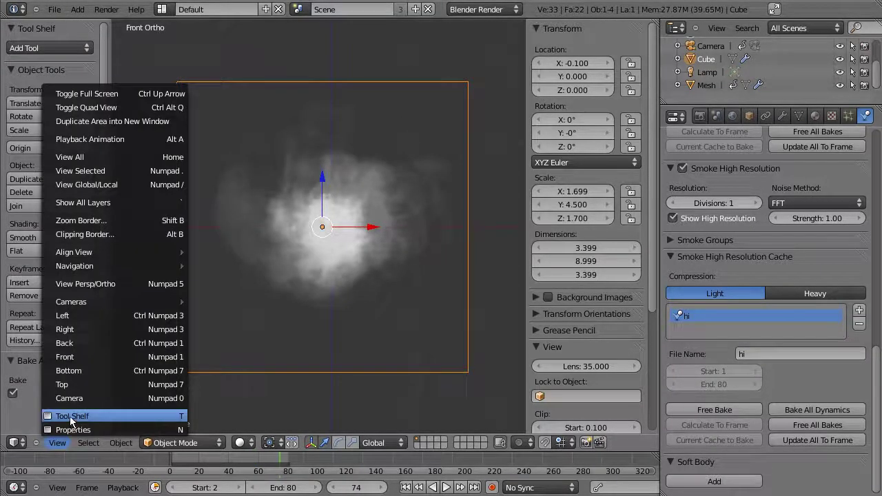
left_click(72, 400)
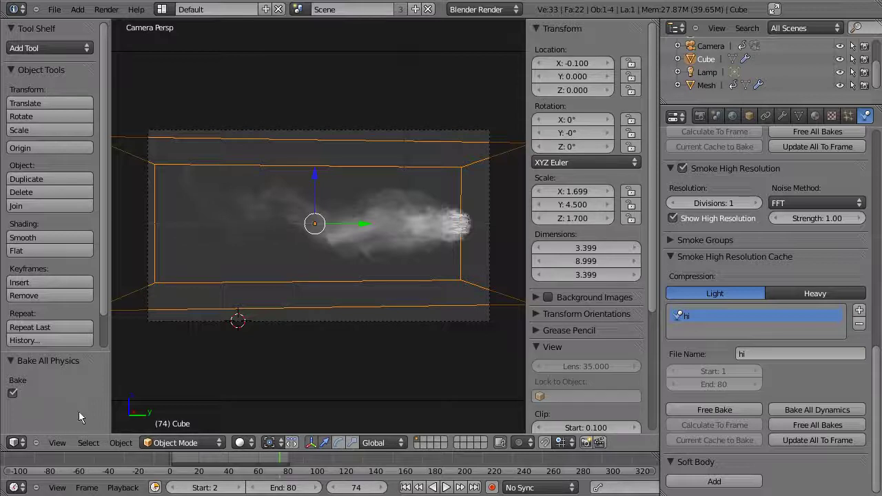
left_click(58, 444)
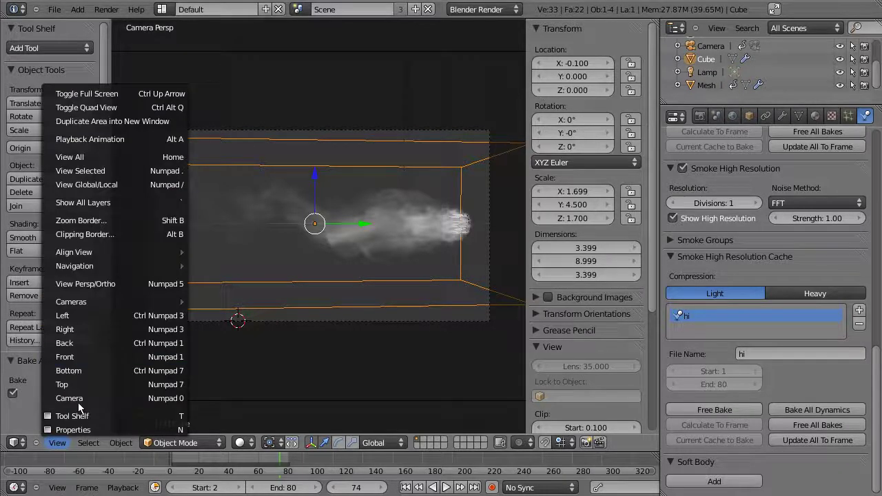
left_click(73, 359)
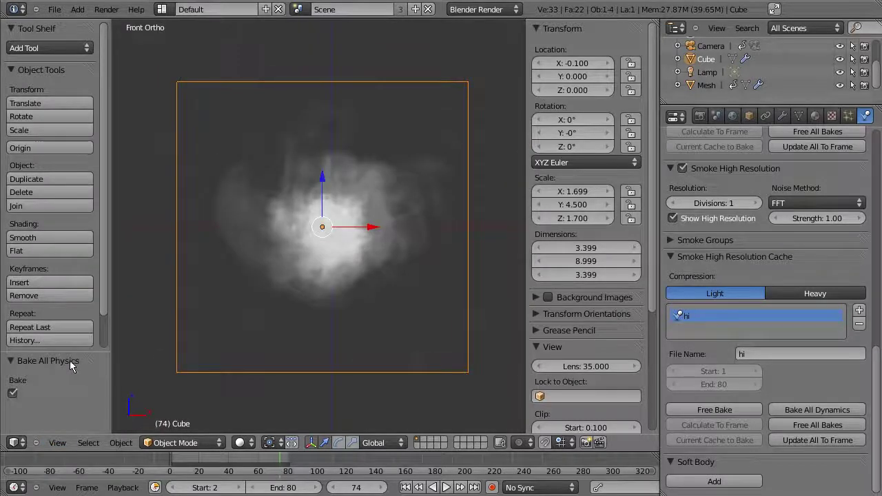
left_click(57, 443)
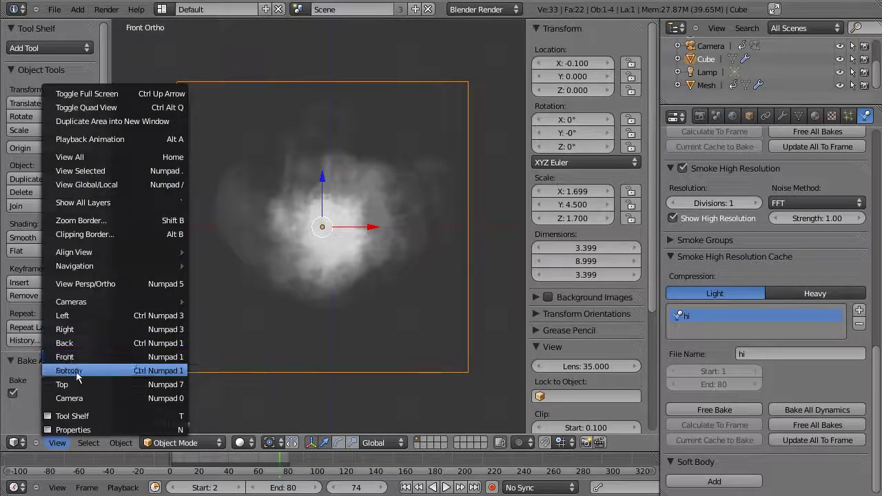
left_click(66, 330)
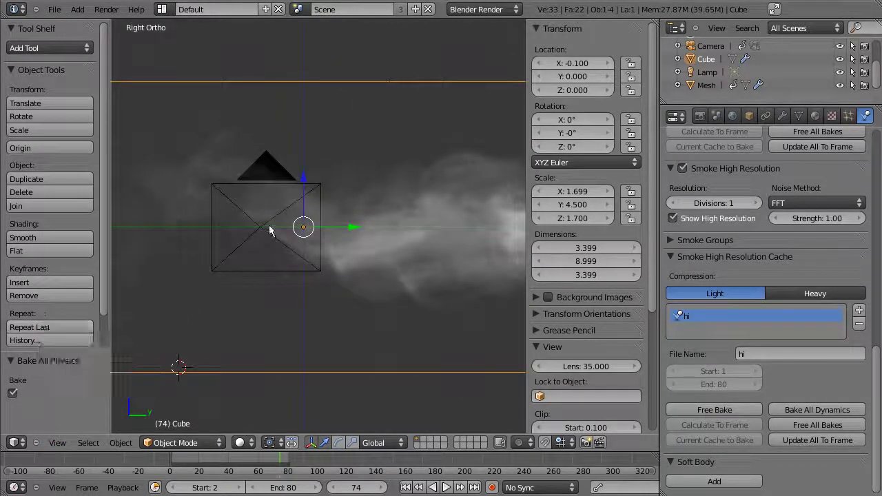
scroll(273, 235, "down", 2)
scroll(282, 234, "down", 3)
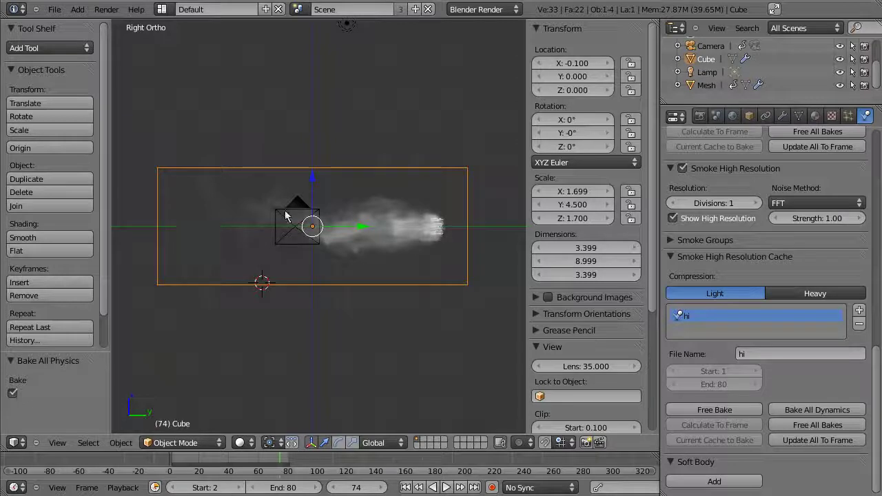
- Set the scene end frame to 75 and free the existing smoke bake
left_click(297, 490)
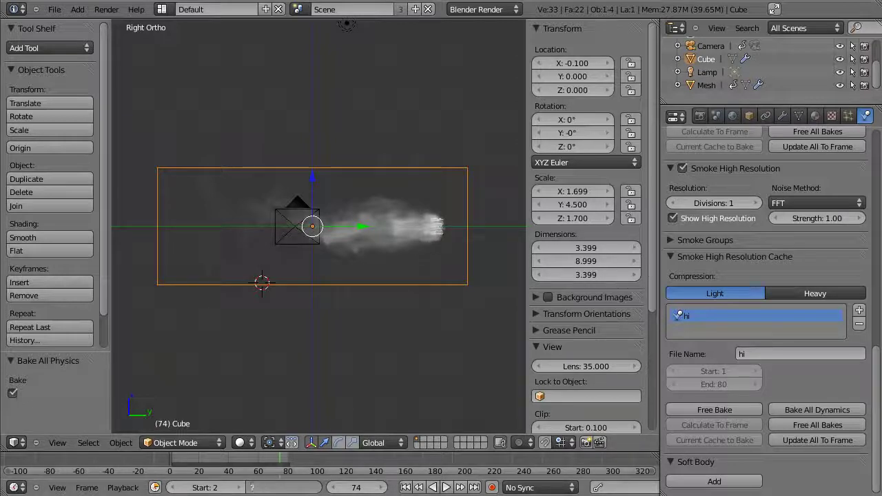
type("75")
key("Return")
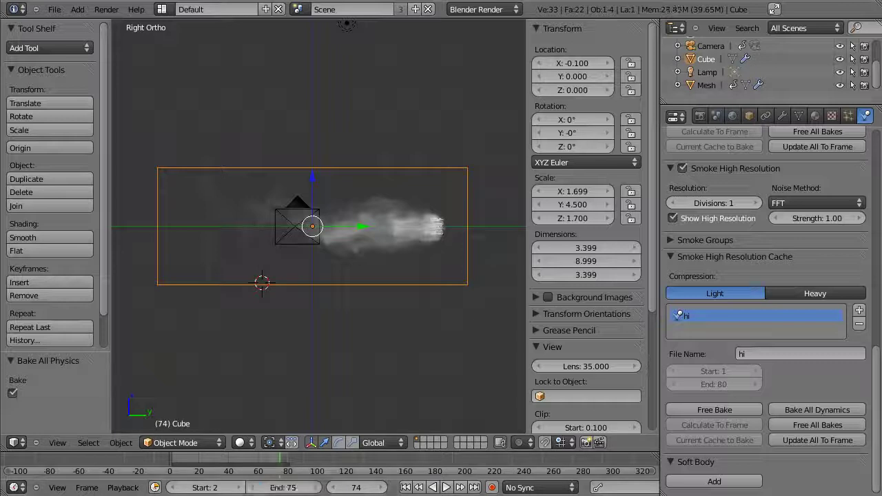
left_click(786, 428)
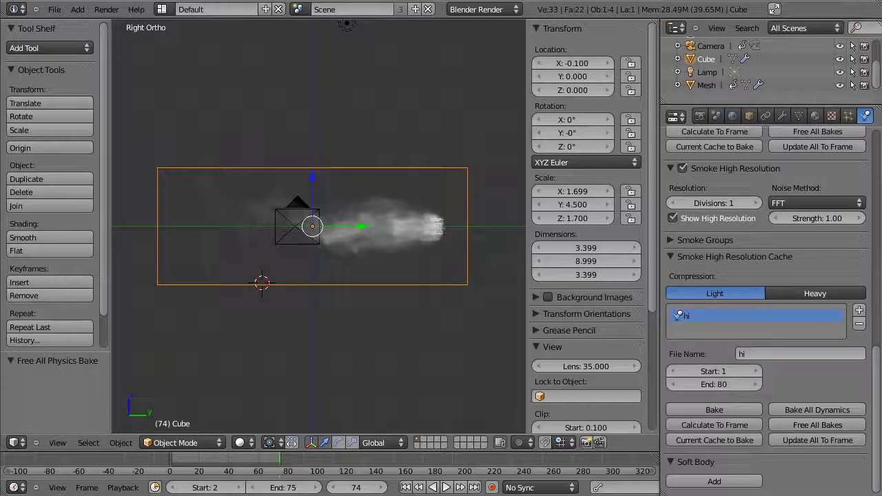
- Set the high-resolution cache end to 75 and toggle domain resolution 128→127→128
left_click(721, 387)
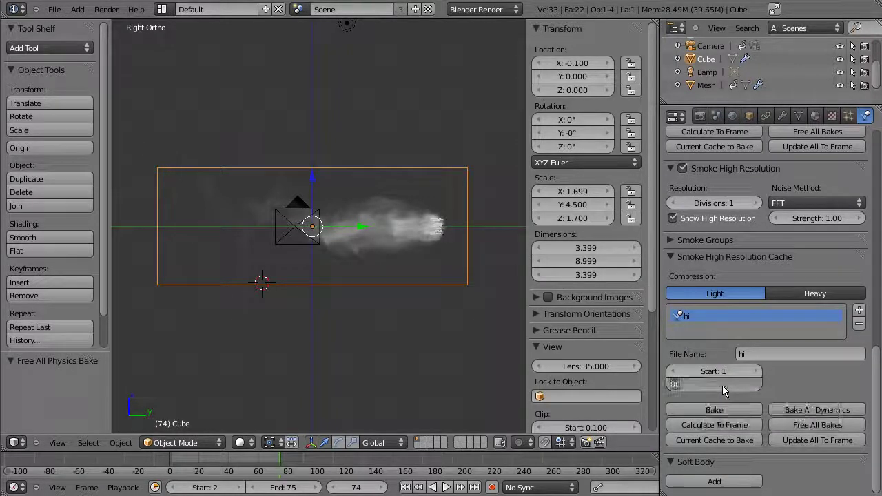
type("75")
key("Return")
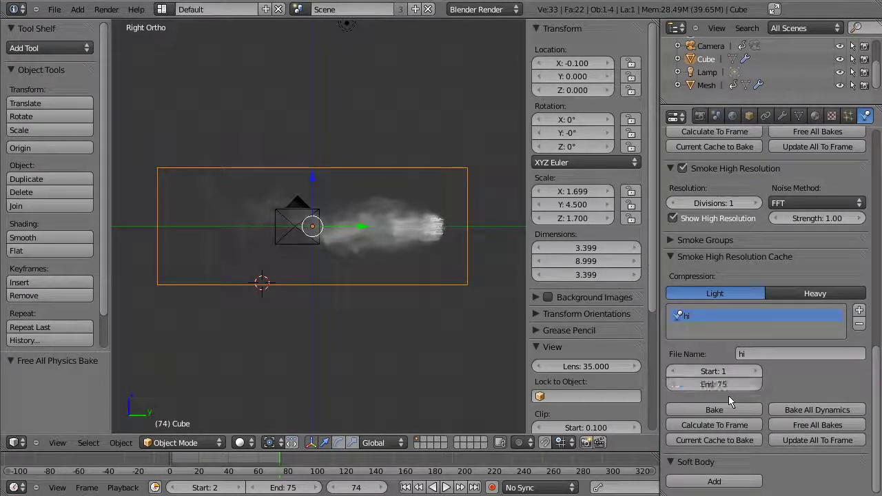
scroll(765, 310, "up", 15)
scroll(716, 338, "down", 2)
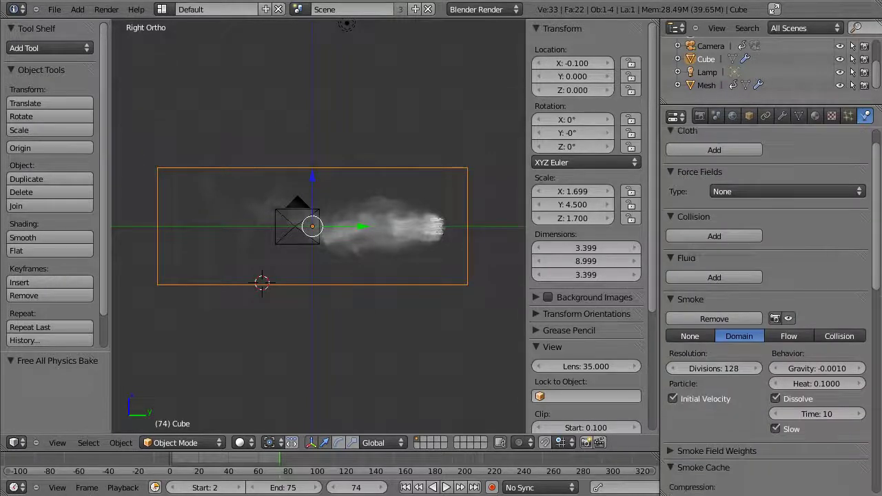
left_click(672, 371)
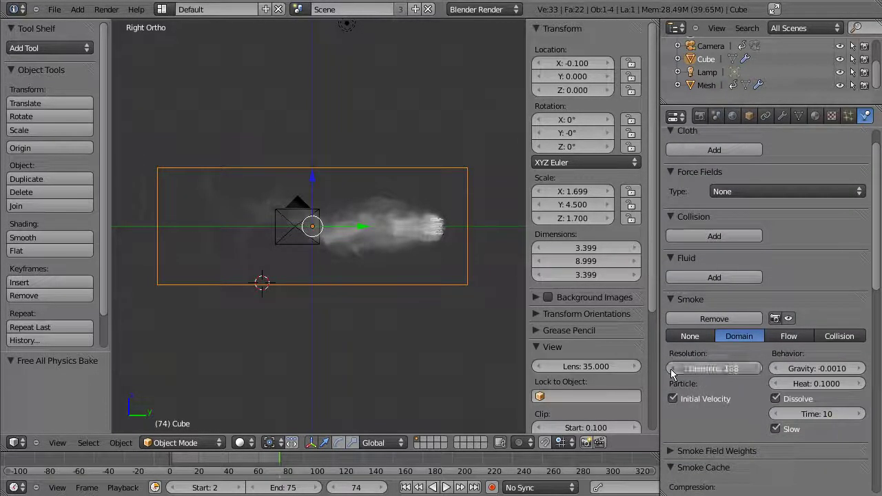
left_click(754, 368)
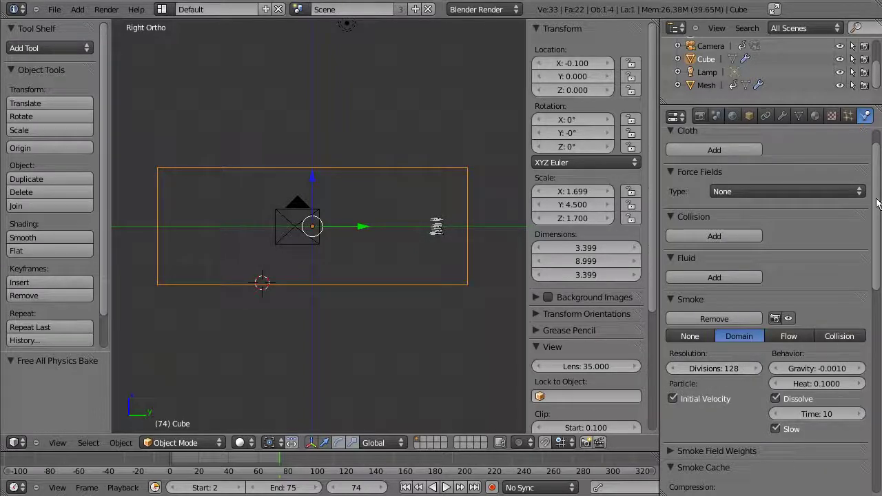
- Set Smoke High Resolution Divisions to 3, leaving the hi cache at frames 1–75
left_click_drag(878, 200, 880, 272)
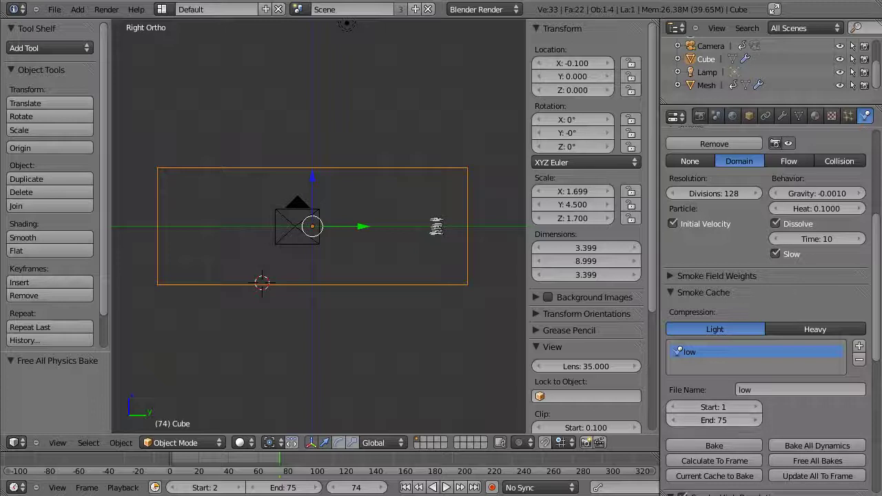
left_click_drag(879, 335, 877, 380)
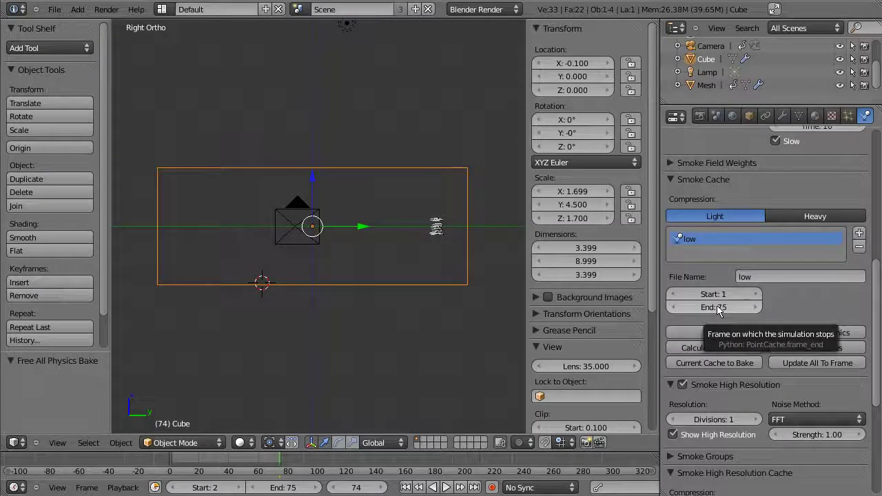
left_click_drag(876, 344, 877, 409)
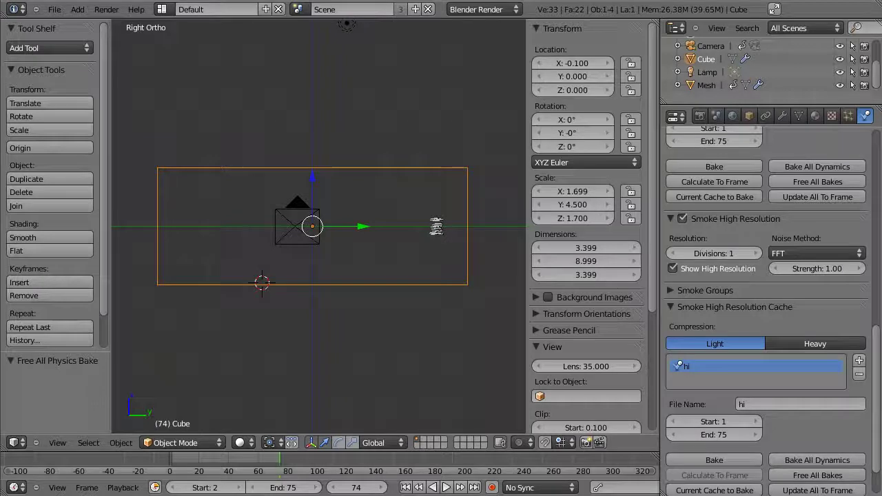
scroll(679, 366, "down", 1)
scroll(679, 366, "down", 2)
scroll(679, 366, "up", 12)
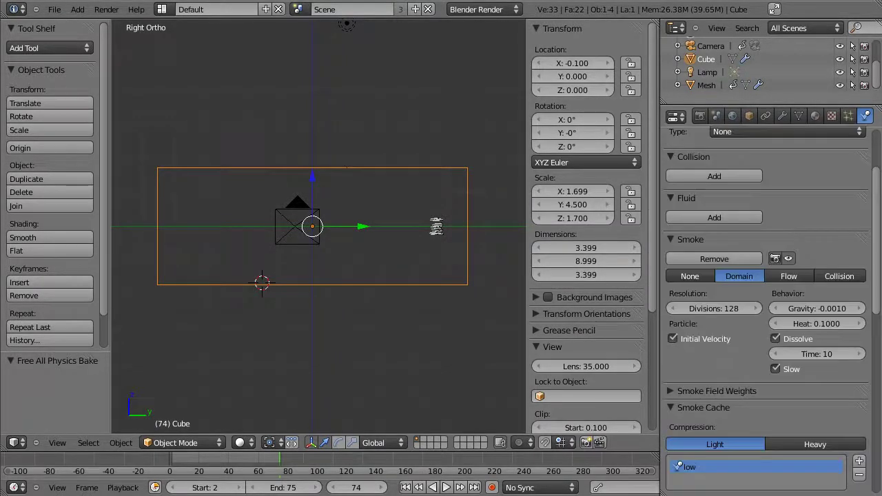
scroll(678, 366, "up", 3)
scroll(765, 310, "up", 1)
scroll(848, 412, "down", 7)
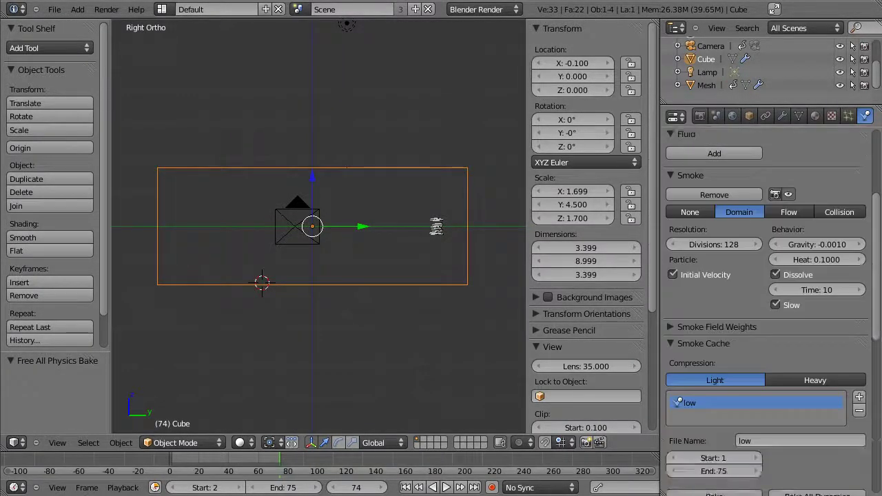
scroll(847, 412, "down", 7)
scroll(848, 411, "down", 4)
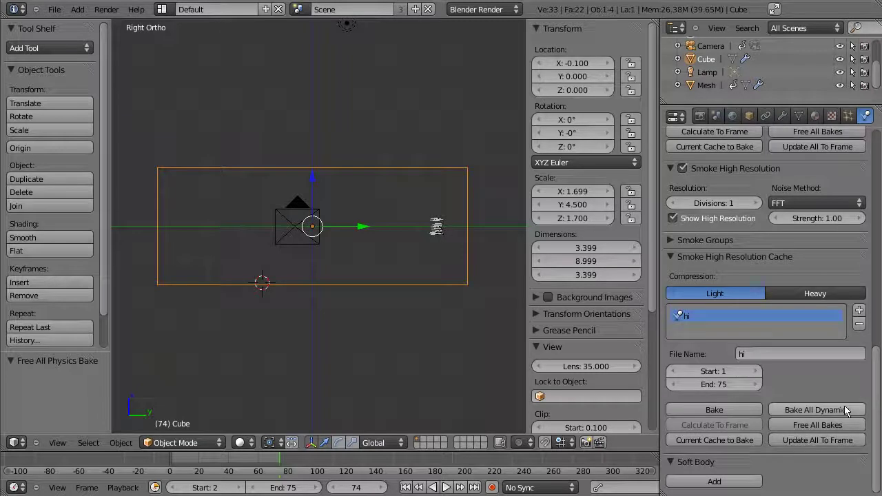
left_click(751, 202)
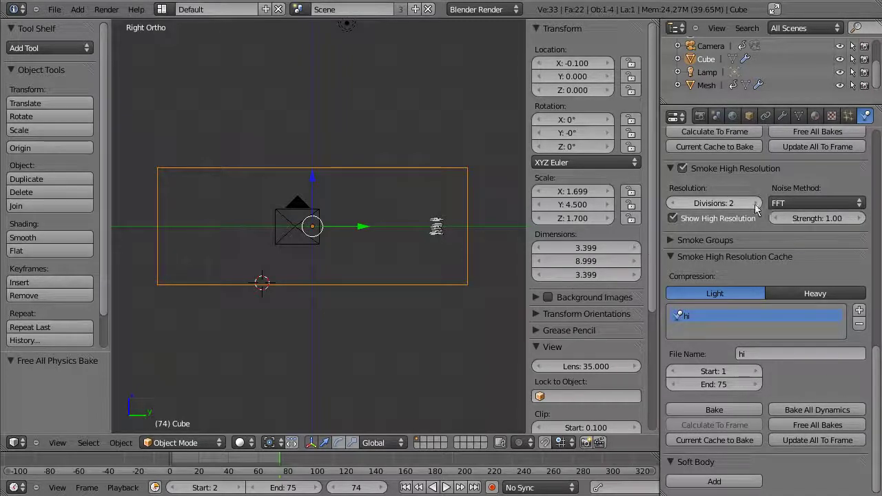
left_click(754, 204)
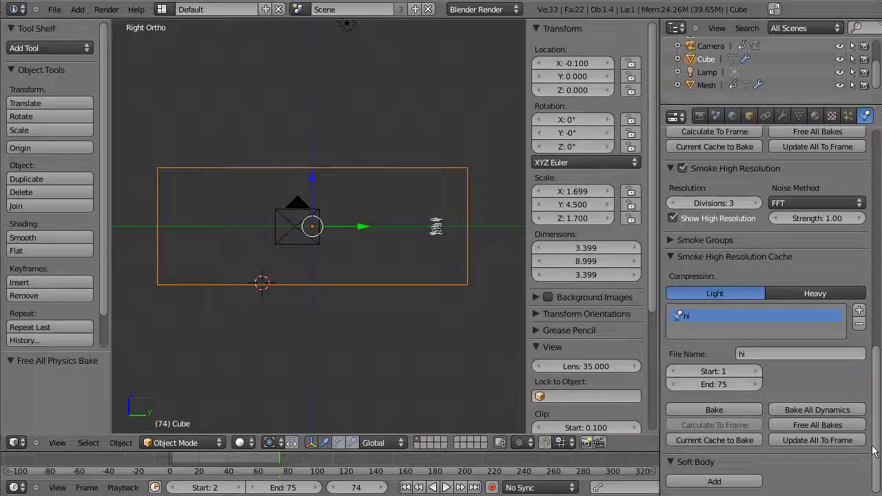
mouse_move(874, 451)
left_mouse_down()
mouse_move(877, 439)
mouse_move(877, 453)
left_mouse_up()
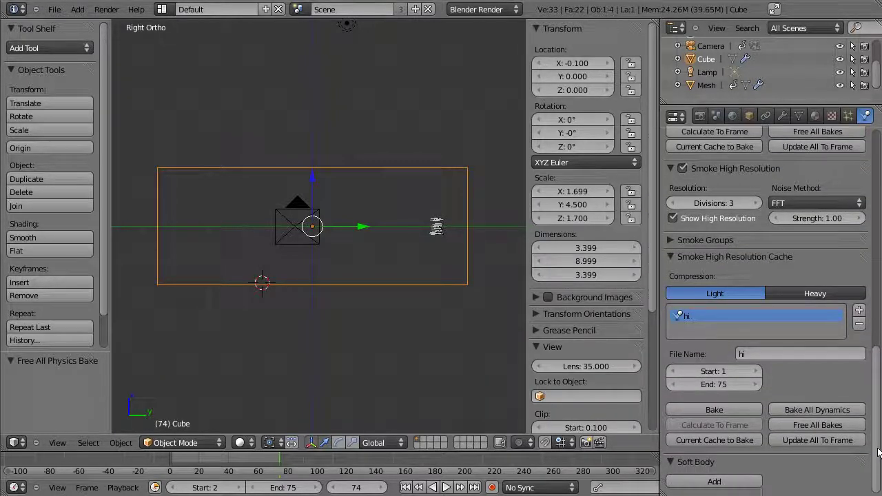
- Bake all dynamics for frames 1–75 and review the new high-resolution smoke
left_click(821, 411)
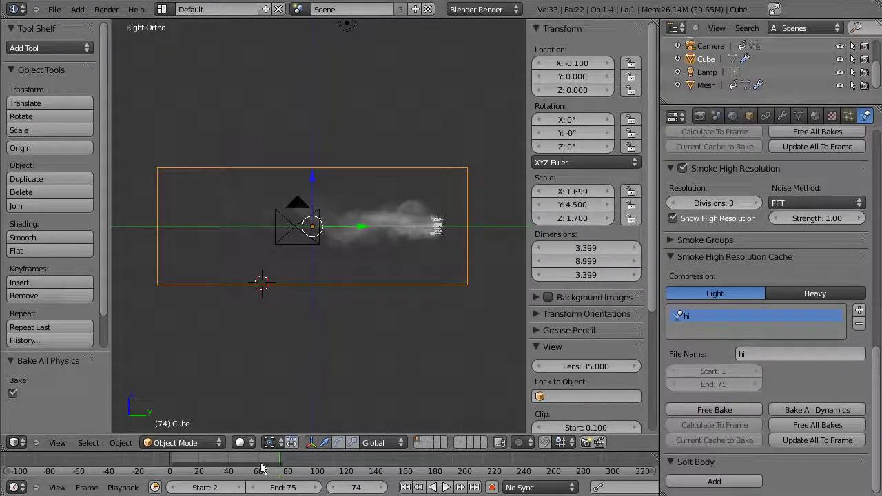
scroll(268, 467, "up", 3, "alt")
scroll(253, 466, "up", 3, "alt")
scroll(238, 466, "up", 4, "alt")
scroll(233, 466, "up", 8, "alt")
scroll(227, 465, "up", 8, "alt")
scroll(221, 466, "up", 8, "alt")
scroll(215, 466, "up", 8, "alt")
scroll(217, 466, "down", 3, "alt")
scroll(230, 467, "down", 3, "alt")
scroll(245, 467, "down", 2, "alt")
scroll(258, 467, "down", 2, "alt")
scroll(265, 467, "down", 15, "alt")
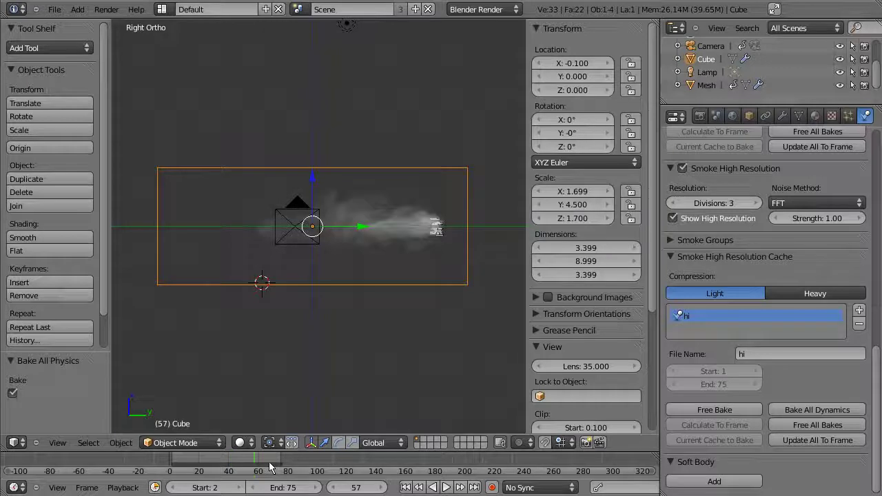
scroll(270, 467, "down", 4, "alt")
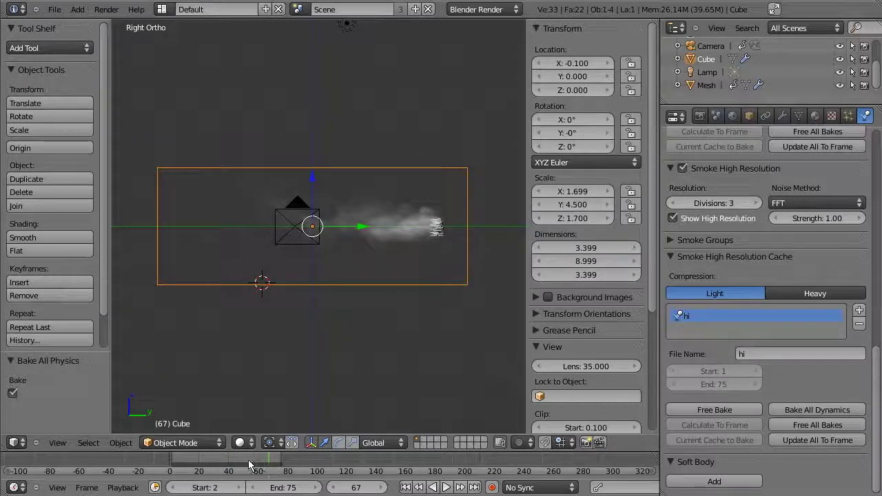
scroll(250, 466, "down", 3, "alt")
left_click(106, 9)
- Render frame 53 as an image to see the high-resolution flame plume
left_click(114, 27)
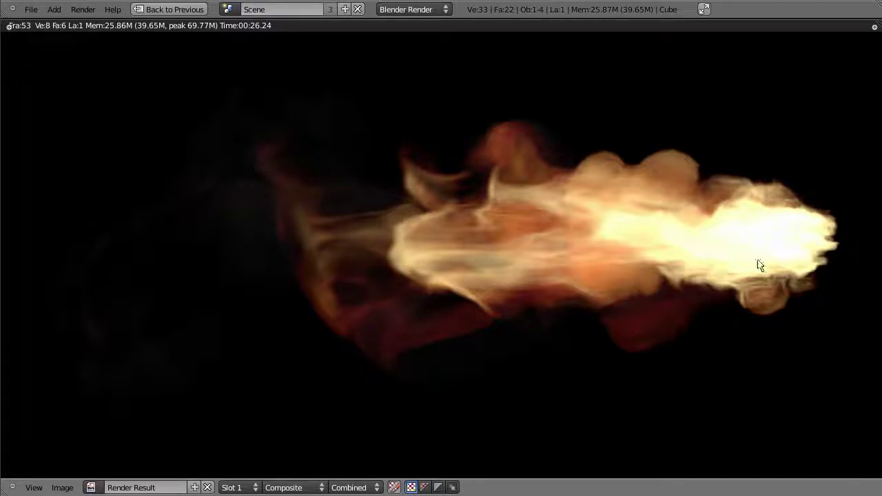
- Leave the render view and play the baked smoke animation from frame 42
key("Escape")
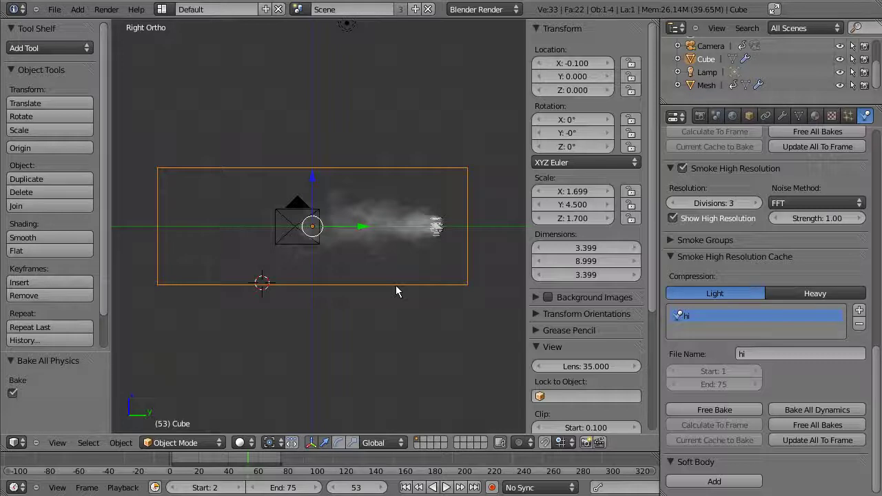
left_click(242, 460)
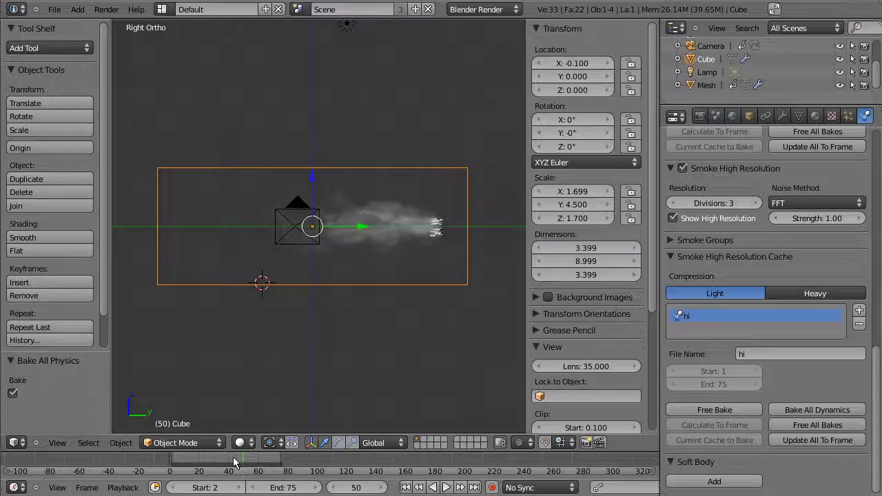
left_click_drag(242, 457, 232, 459)
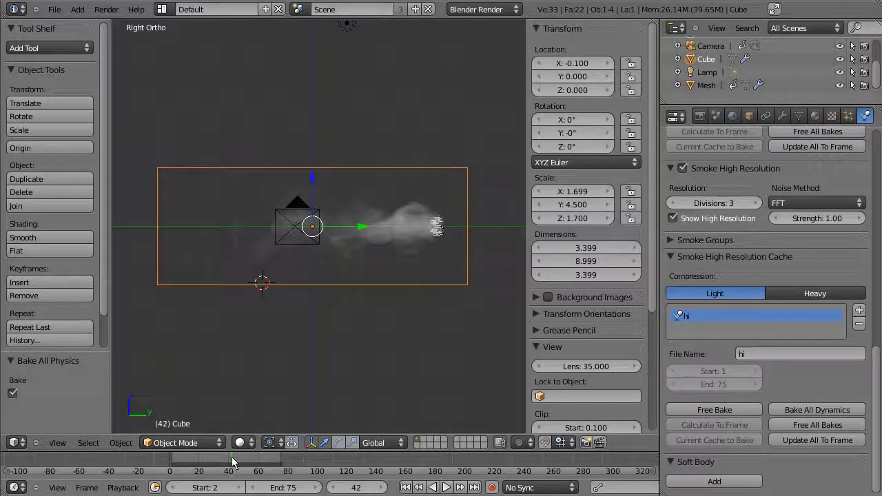
key("alt+a")
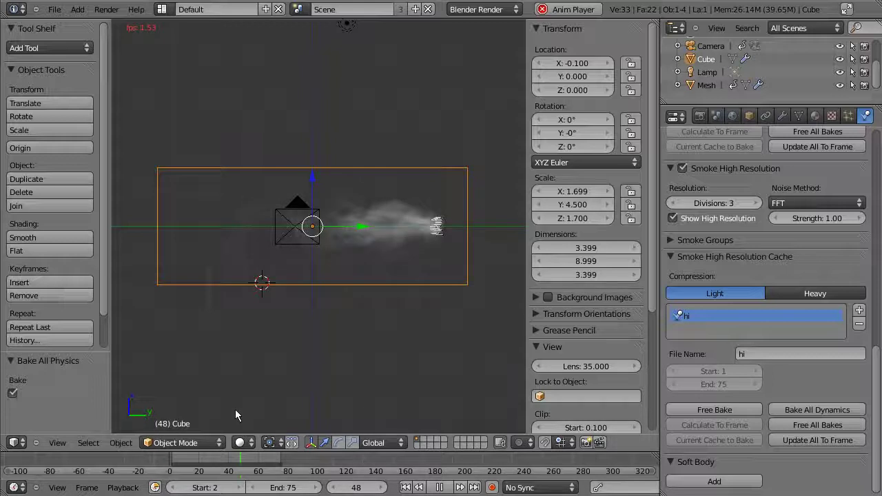
- Stop the smoke playback at frame 49 and scroll up the Physics properties
key("alt+a")
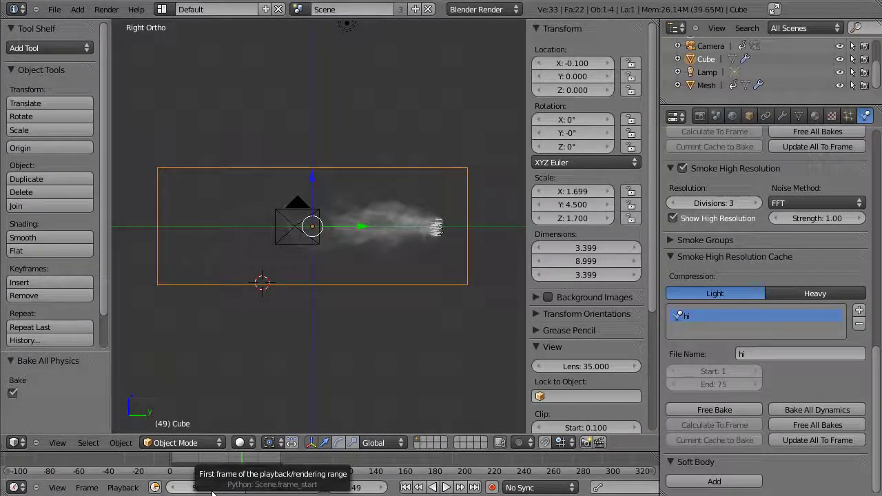
scroll(212, 493, "up", 1, "ctrl")
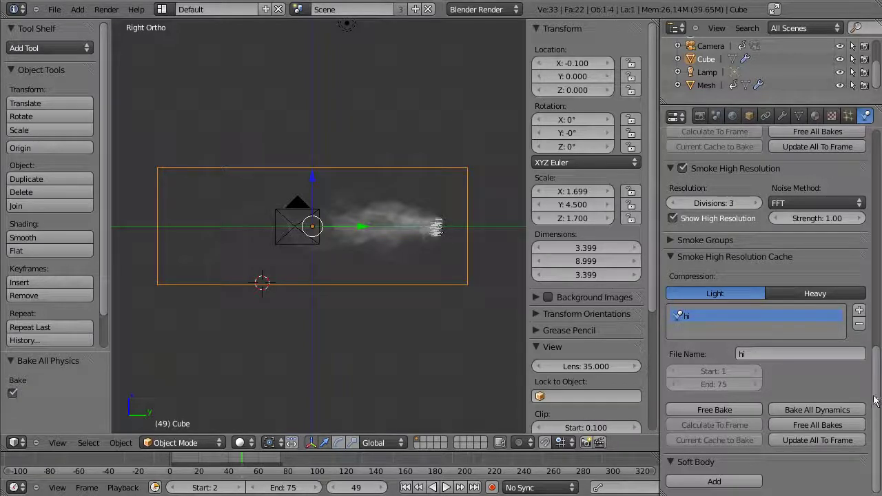
scroll(873, 400, "up", 2)
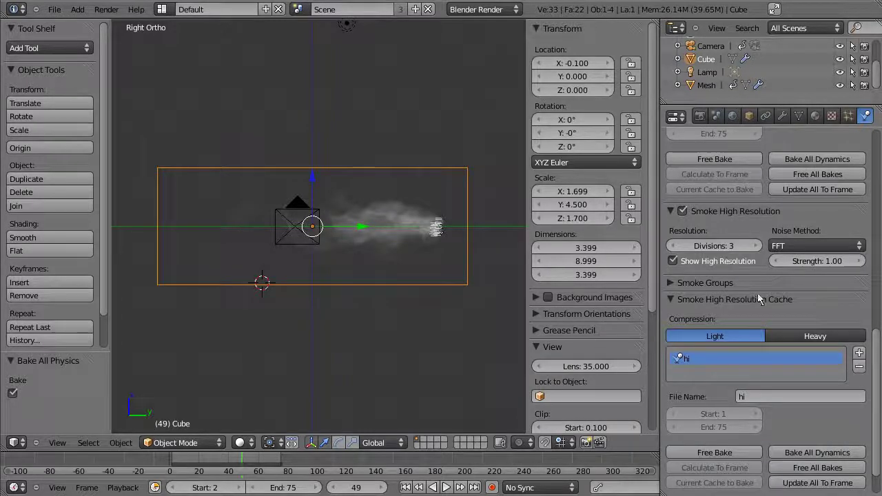
- Scroll the Physics properties to the 'low' Smoke Cache and 'hi' High Resolution Cache panels
scroll(874, 370, "down", 2)
scroll(874, 369, "up", 3)
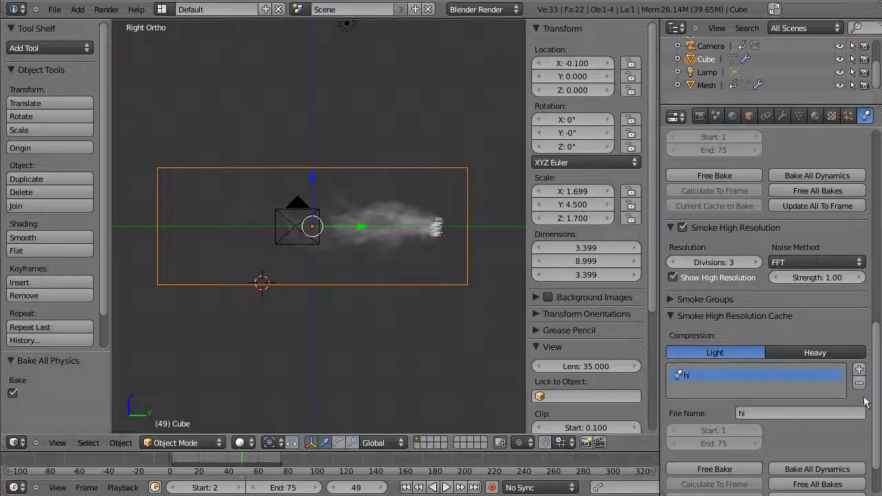
scroll(878, 432, "down", 1)
scroll(877, 432, "down", 2)
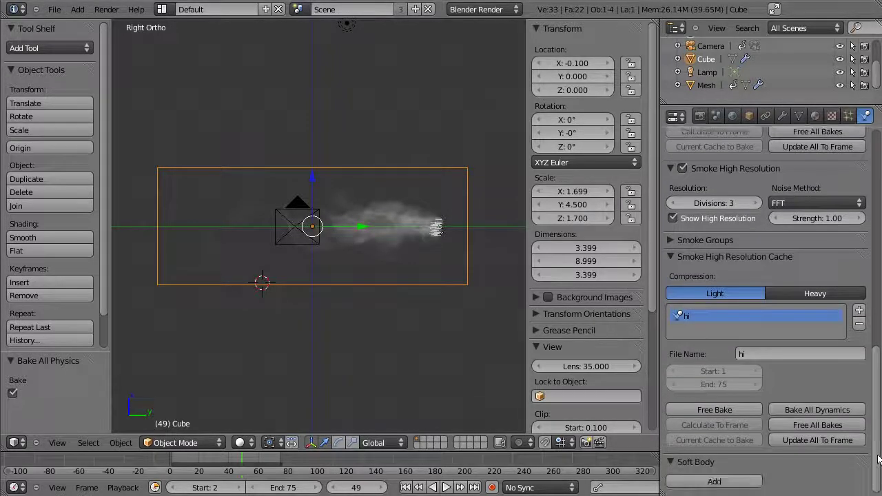
scroll(877, 433, "up", 3)
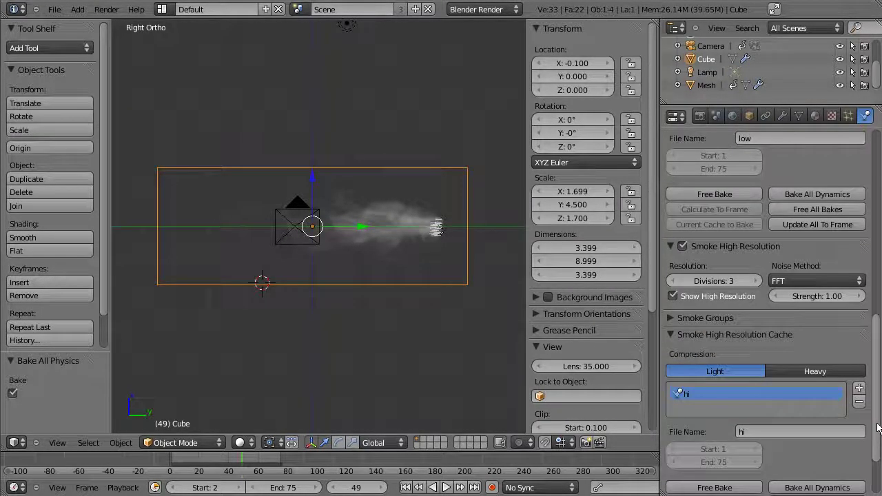
scroll(879, 417, "up", 2)
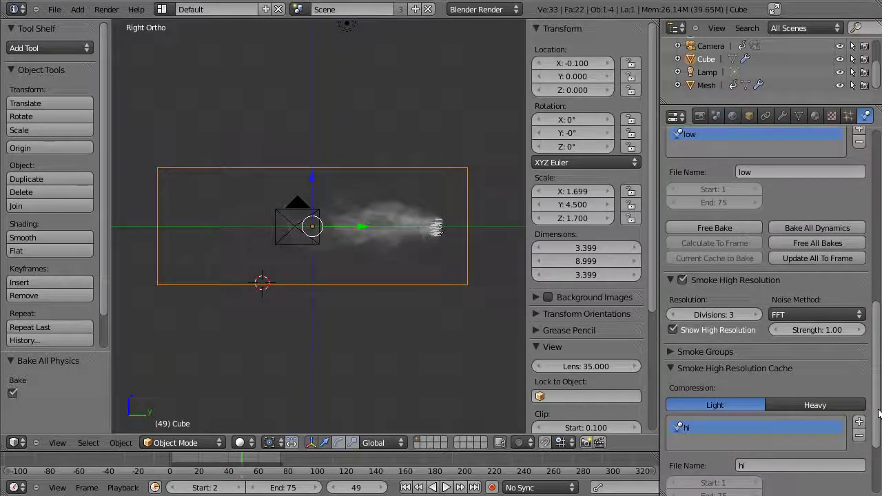
mouse_move(878, 412)
left_mouse_down()
mouse_move(879, 390)
mouse_move(879, 402)
left_mouse_up()
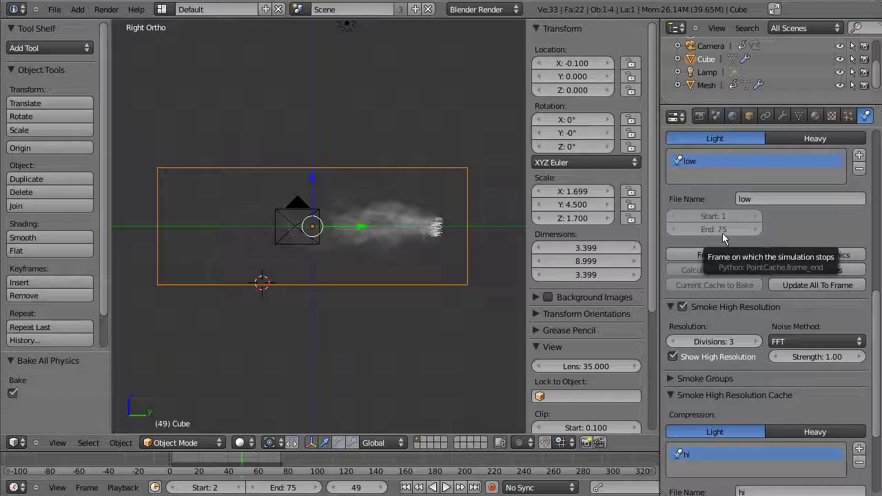
- Scrub the timeline back and forth to review the smoke plume, ending at frame 192
left_click_drag(402, 466, 492, 465)
mouse_move(551, 469)
left_mouse_down()
mouse_move(332, 464)
mouse_move(426, 466)
left_mouse_up()
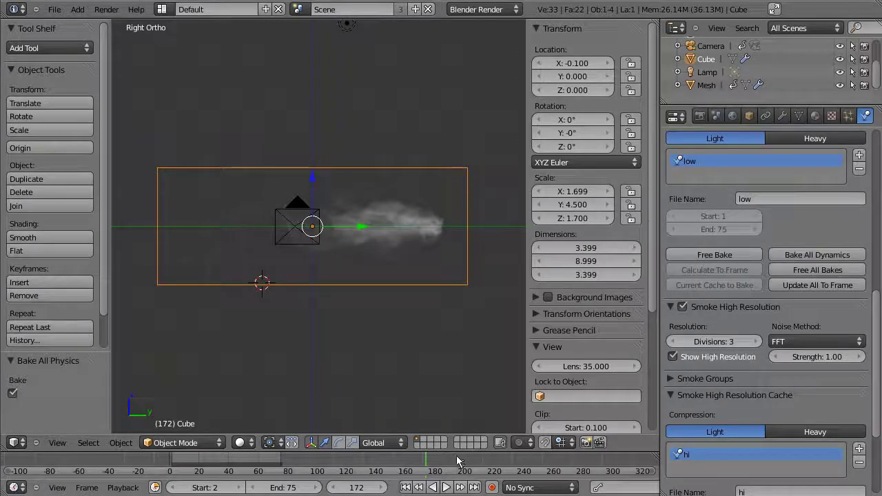
mouse_move(442, 465)
left_mouse_down()
mouse_move(369, 467)
mouse_move(457, 472)
left_mouse_up()
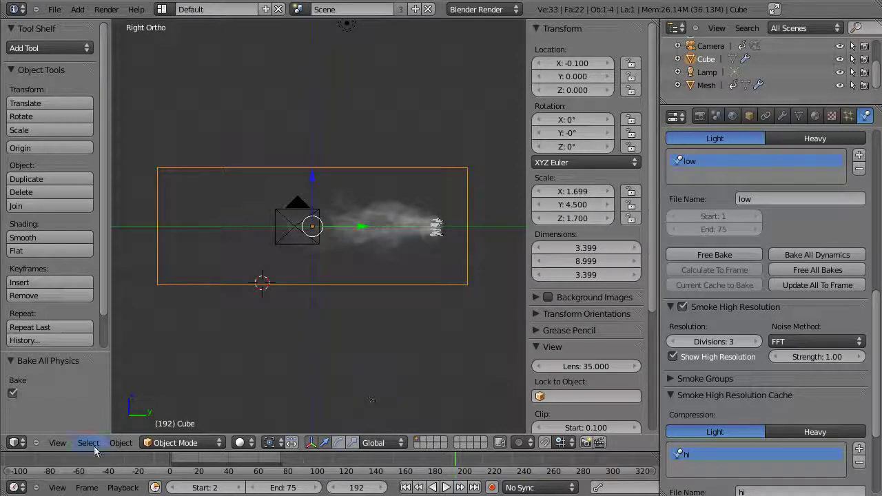
left_click(58, 443)
- Switch to top view, zoom and pan over the domain, and select the small emitter Mesh
left_click(59, 446)
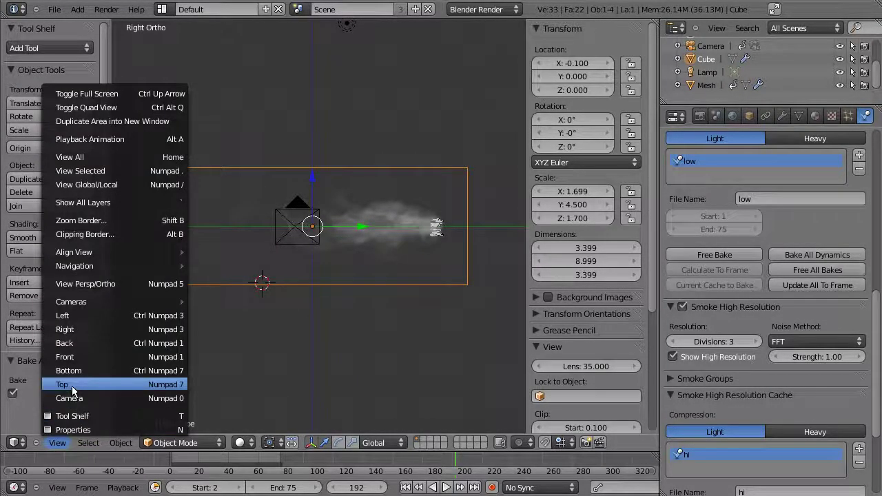
key("Escape")
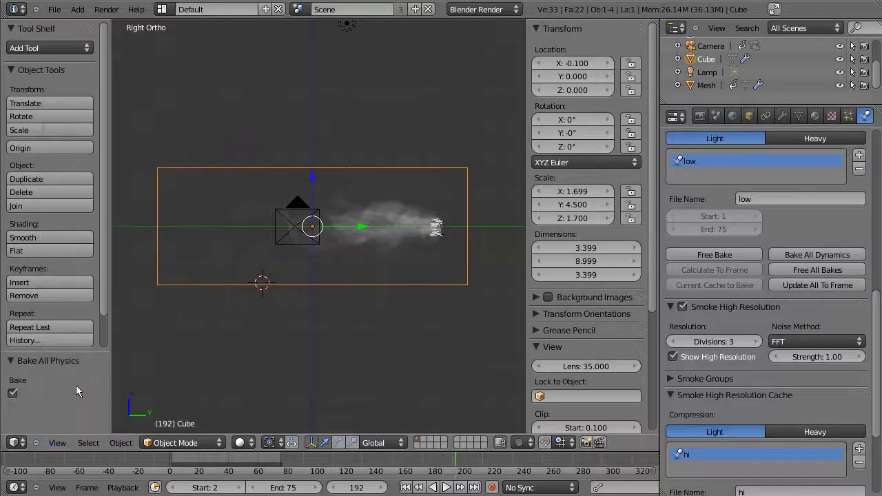
key("KP_7")
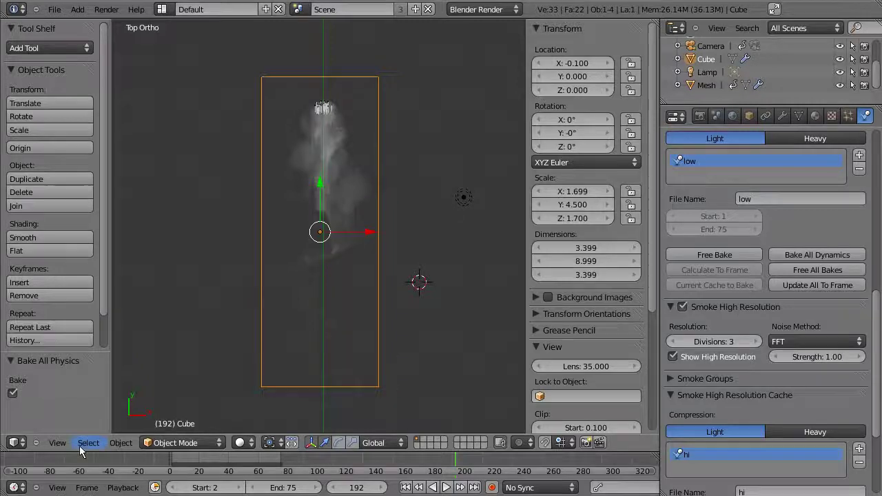
scroll(165, 337, "down", 1)
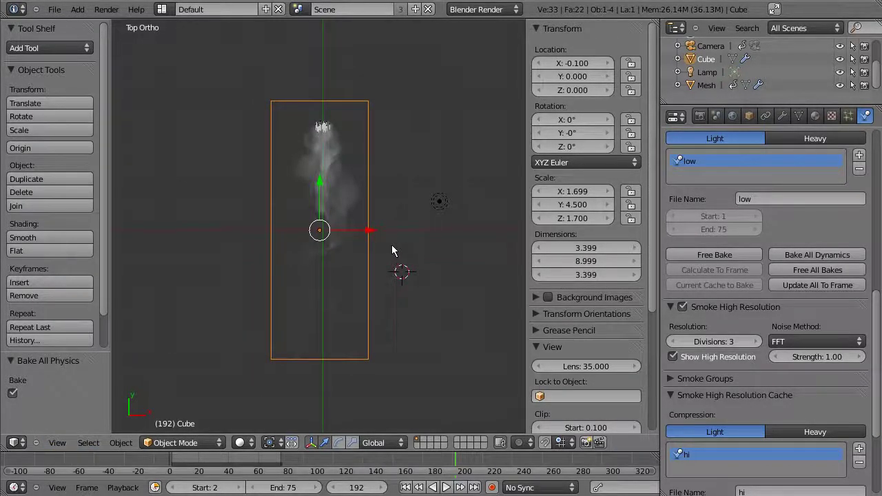
scroll(380, 251, "down", 2, "ctrl")
mouse_move(363, 256)
middle_mouse_down("shift")
mouse_move(338, 264)
mouse_move(320, 250)
middle_mouse_up("shift")
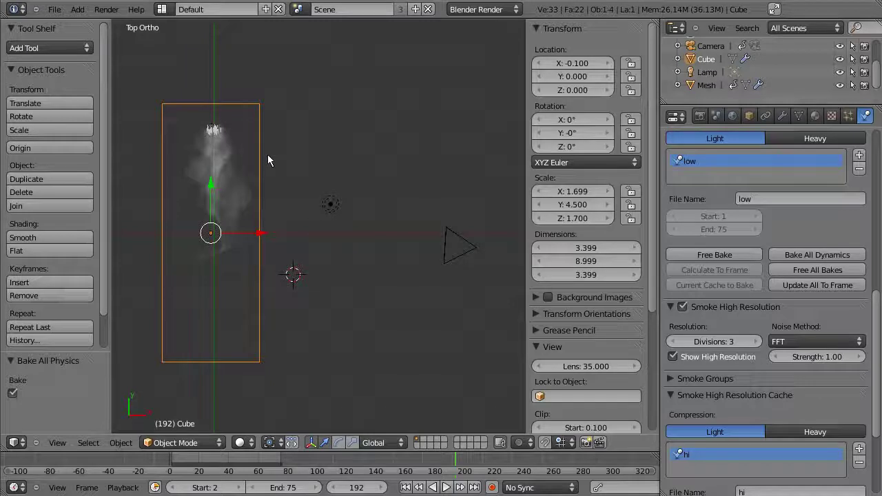
right_click(215, 126)
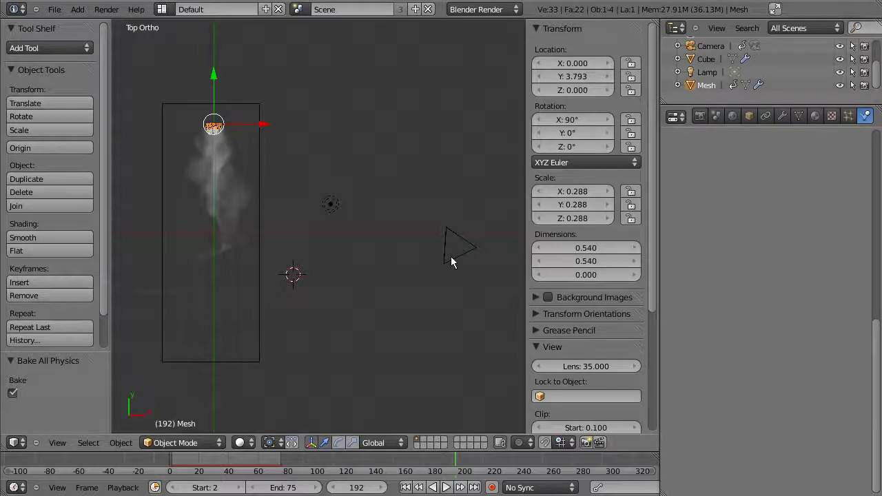
- Free the Mesh emitter's baked particle cache from the Particles tab
left_click(848, 116)
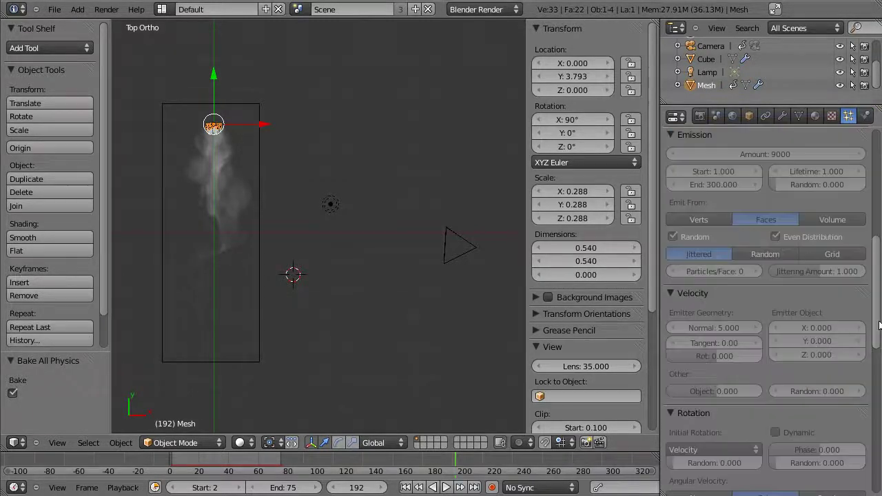
scroll(765, 275, "down", 3)
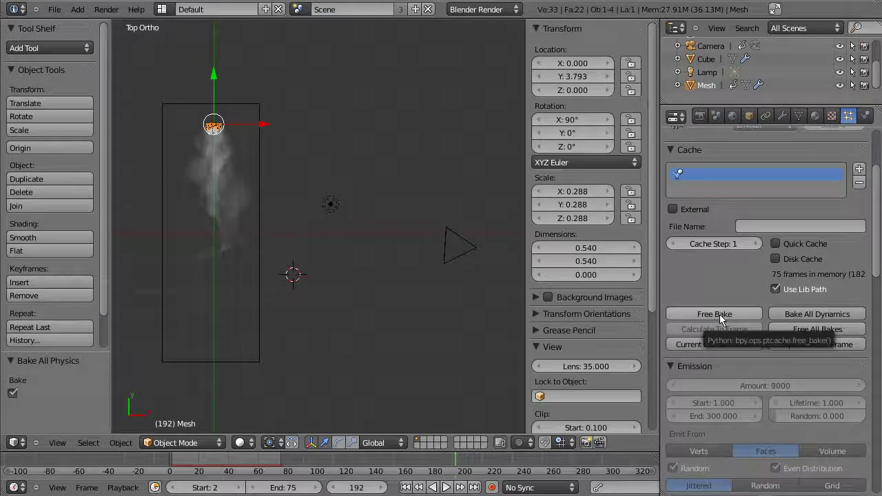
left_click(719, 314)
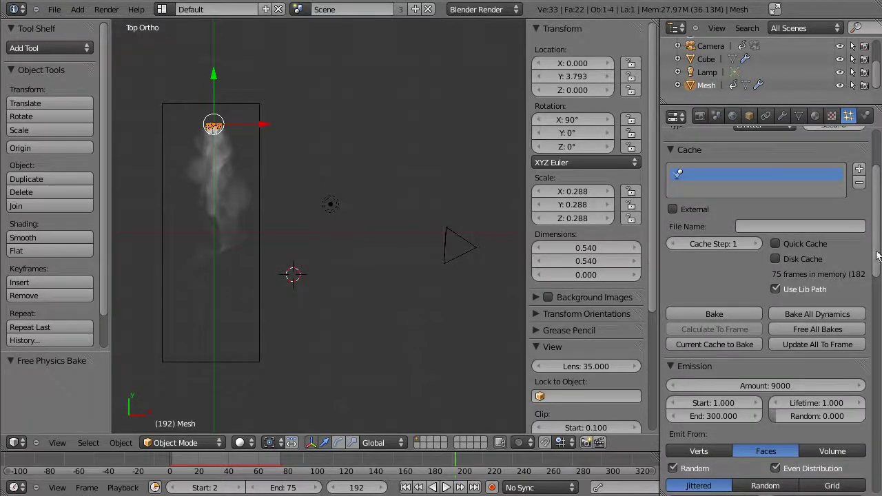
left_click_drag(873, 258, 875, 487)
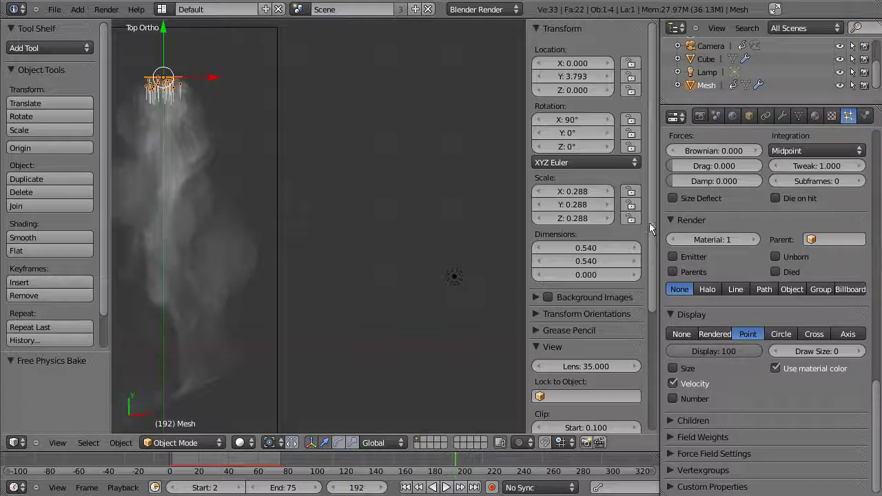
- Scroll the particle settings to the Velocity panel showing normal velocity 5.000
scroll(387, 245, "down", 1)
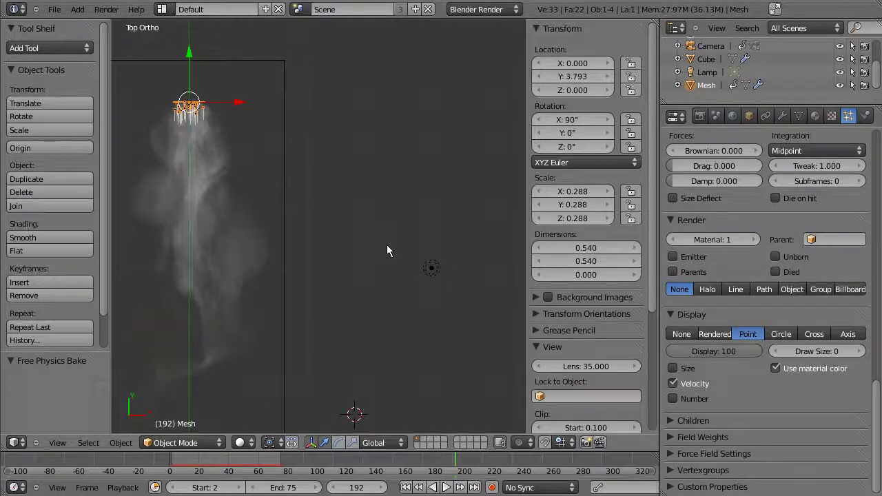
scroll(387, 245, "down", 1)
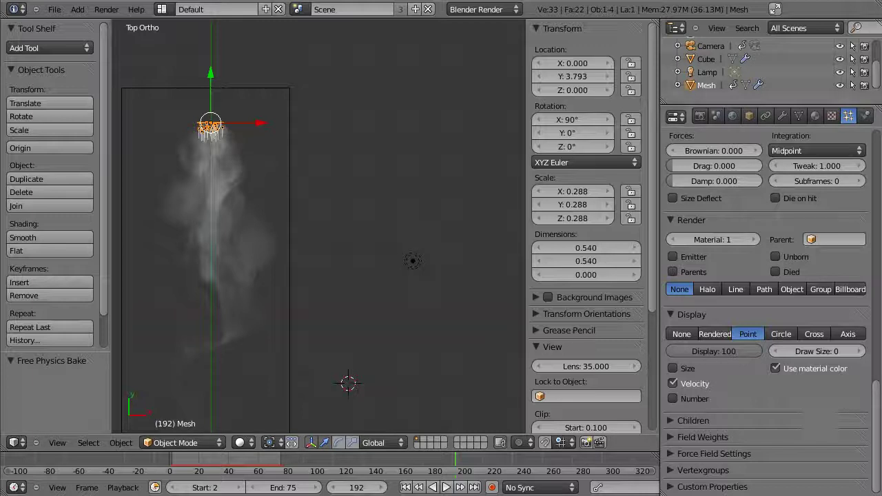
scroll(765, 310, "up", 5)
scroll(765, 310, "up", 6)
scroll(765, 310, "up", 3)
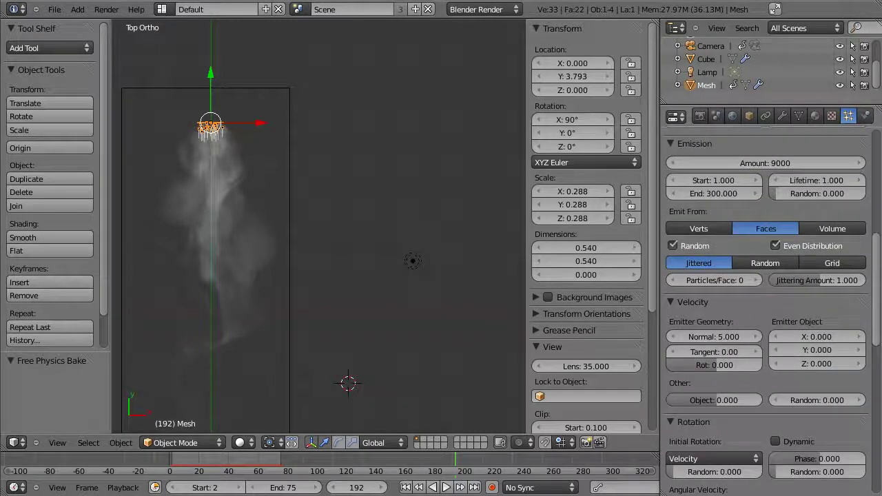
- Set the particles' normal velocity to 50 and scrub the timeline to preview the streaks
left_click(718, 337)
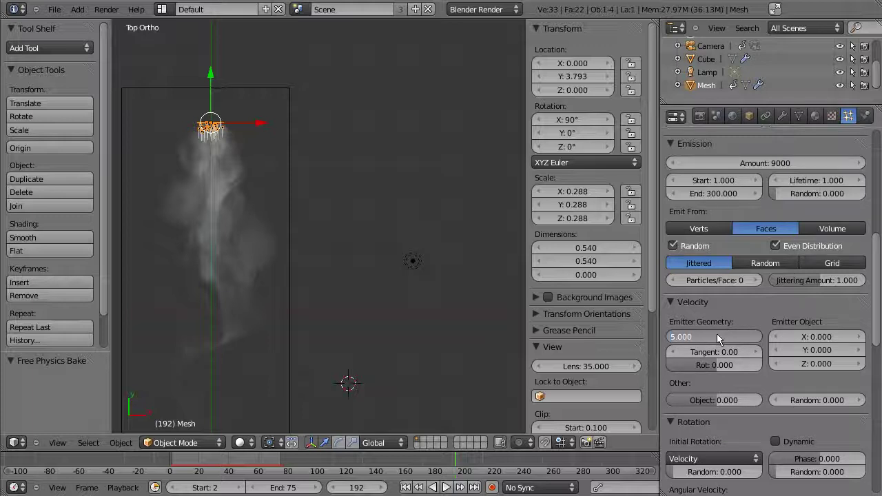
type("0")
key("Return")
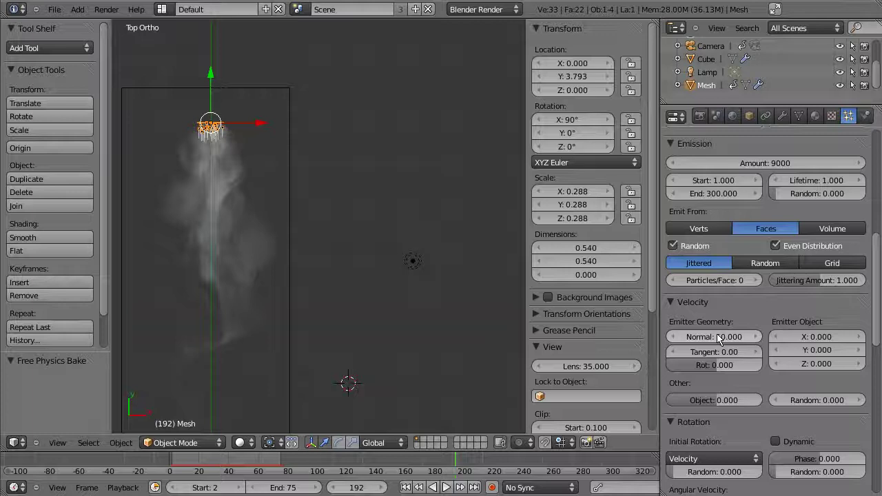
left_click_drag(718, 337, 842, 329)
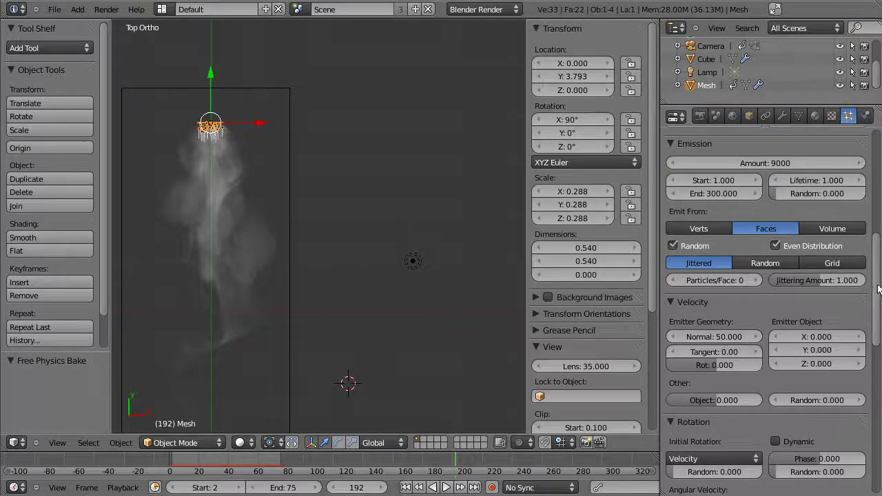
scroll(827, 289, "down", 4)
scroll(826, 290, "down", 3)
scroll(827, 289, "down", 2)
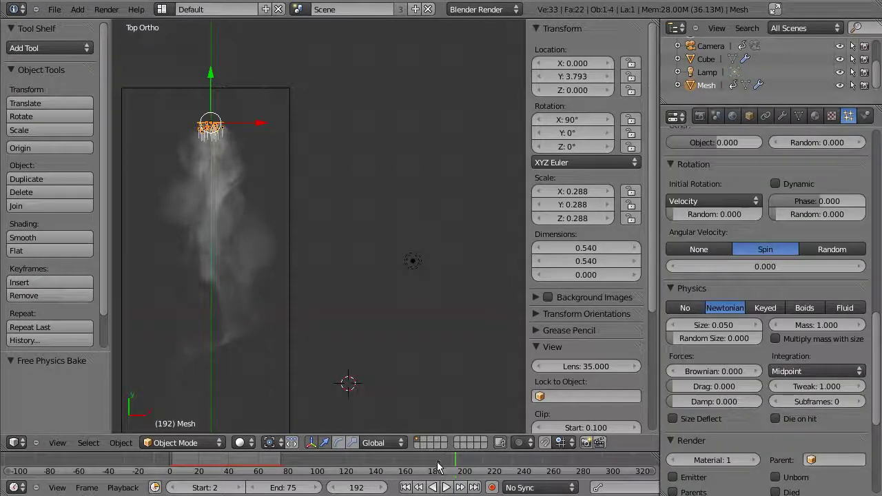
left_click_drag(437, 467, 542, 461)
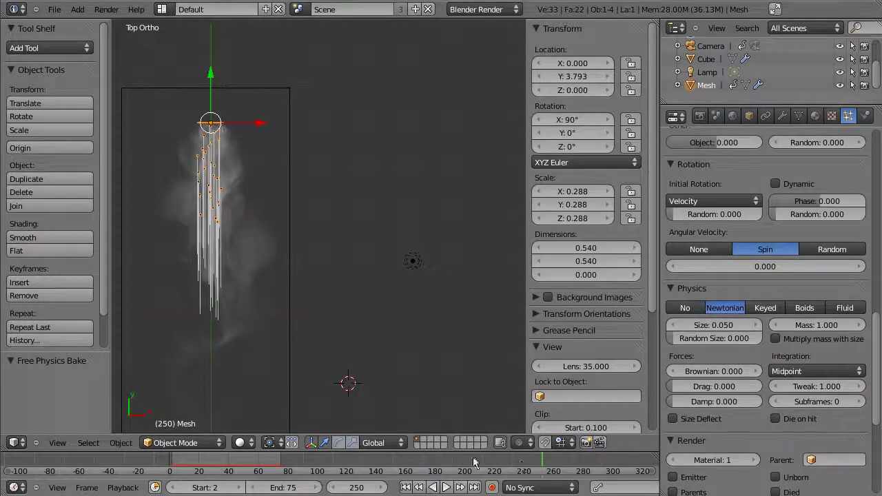
left_click_drag(473, 463, 422, 459)
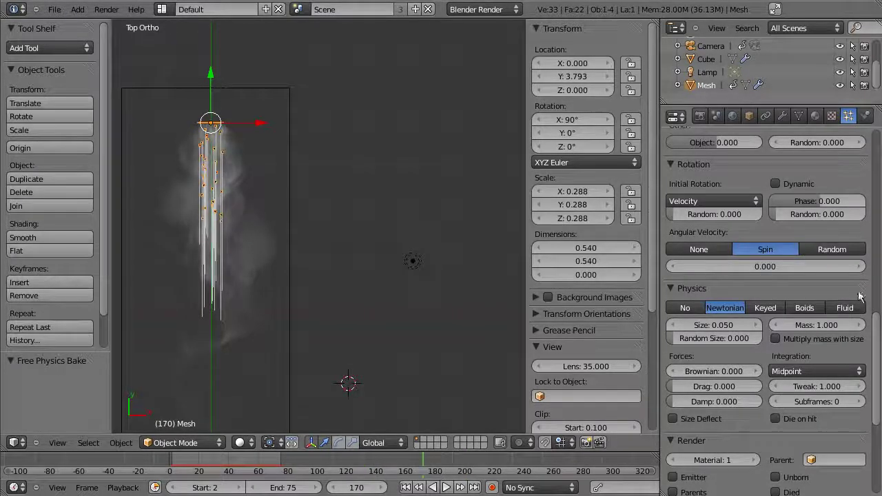
- Raise the normal velocity to 80 and preview longer streaks around frame 222
scroll(859, 295, "up", 2)
scroll(859, 295, "up", 1)
scroll(859, 295, "up", 3)
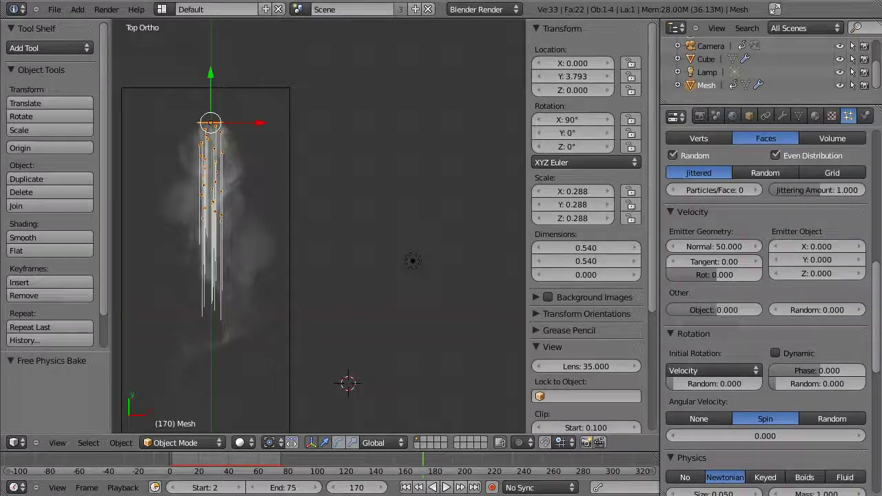
left_click(722, 252)
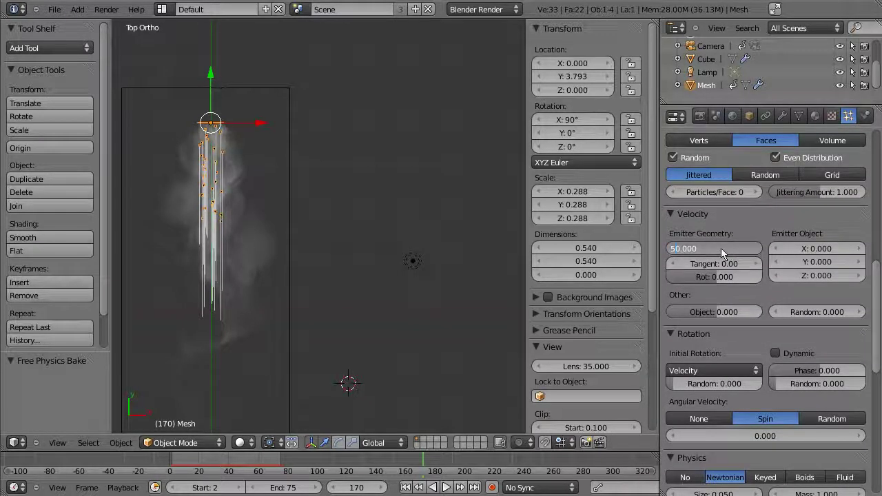
type("8")
key("Return")
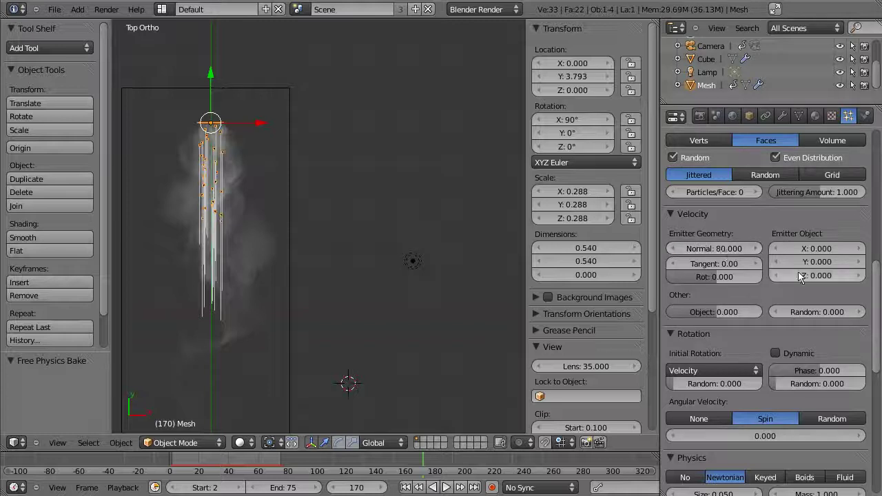
scroll(877, 288, "down", 5)
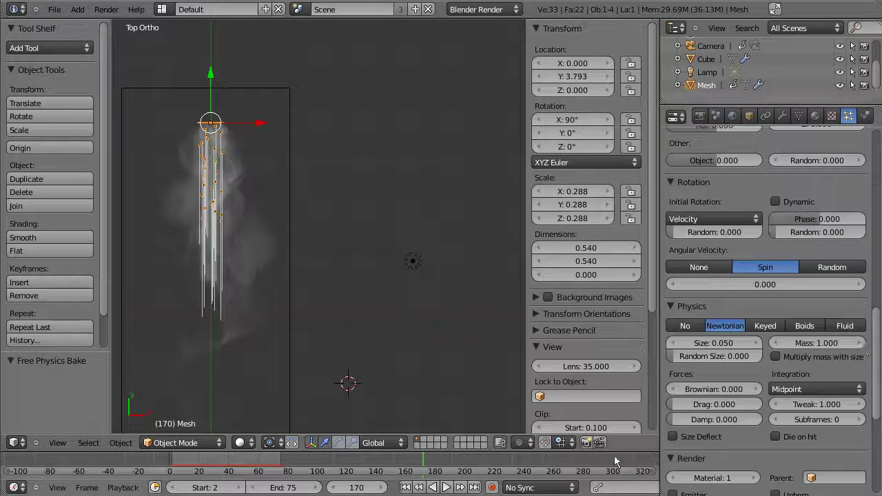
left_click(490, 463)
left_click_drag(471, 463, 501, 466)
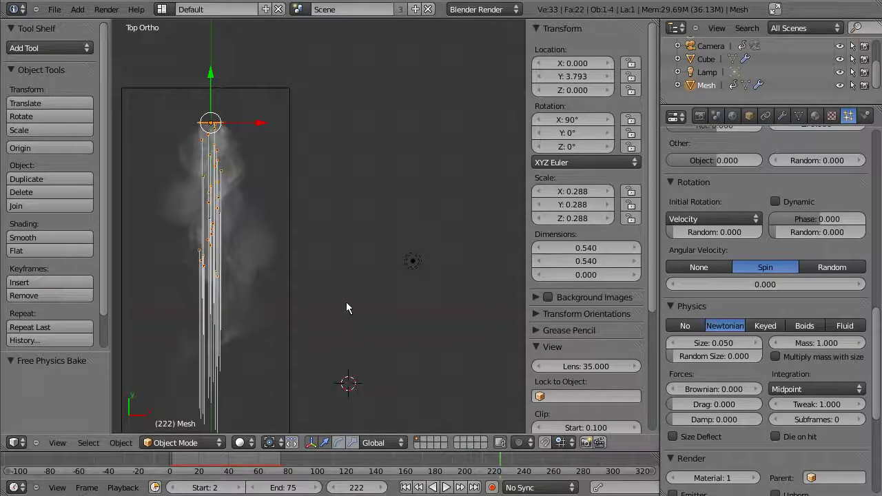
mouse_move(346, 302)
middle_mouse_down("shift")
mouse_move(352, 278)
mouse_move(384, 246)
middle_mouse_up("shift")
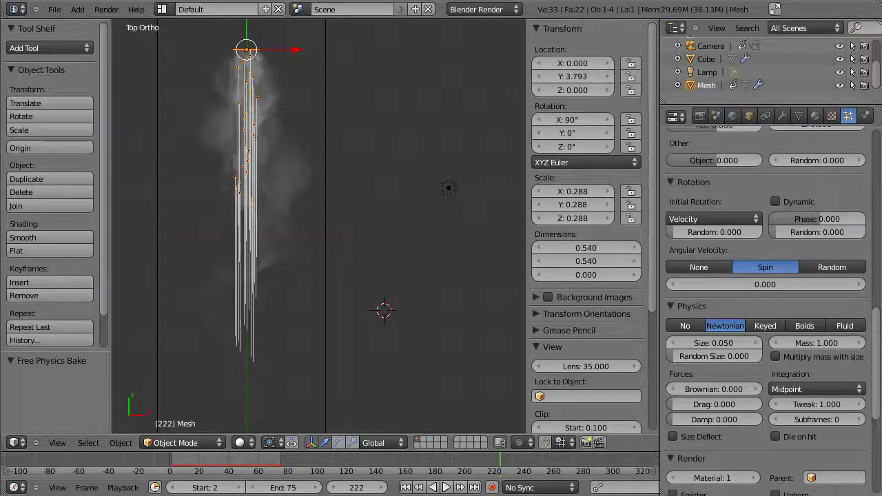
- Set the normal velocity to 90 and check the streaks near frame 217
scroll(879, 356, "up", 2)
scroll(879, 356, "up", 5)
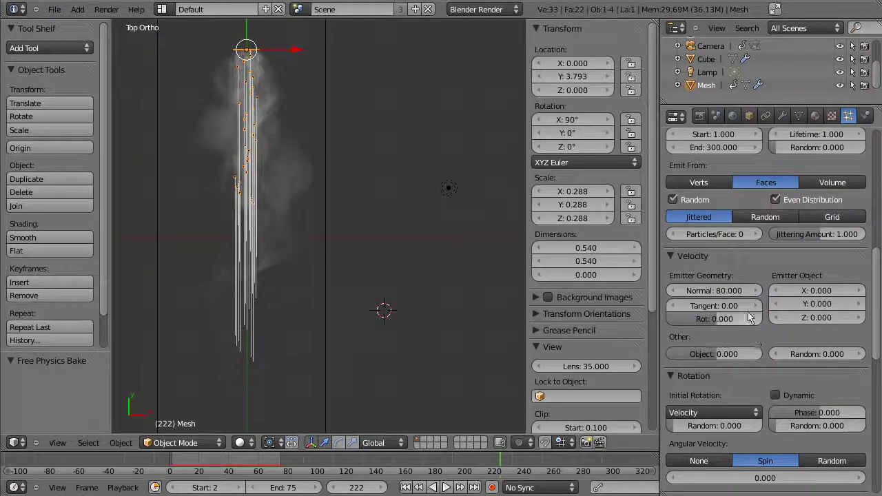
left_click(728, 292)
type("90")
key("Return")
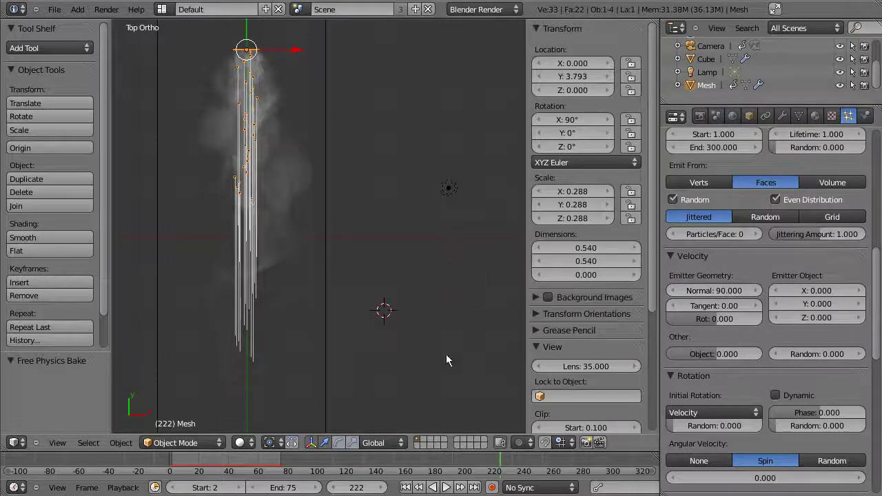
left_click_drag(497, 460, 518, 460)
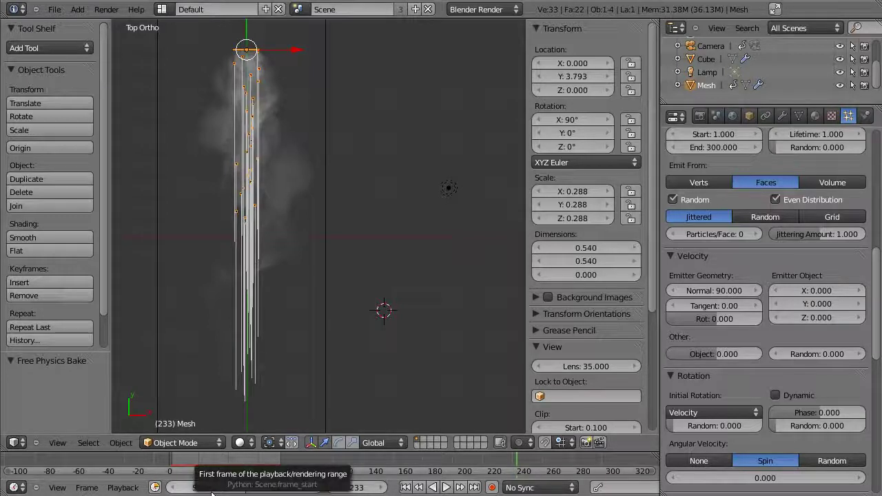
- Jump to frame 2 and keyframe the emitter's rotation at X 90°, Y 0°, Z 0°
left_click(357, 489)
type("2")
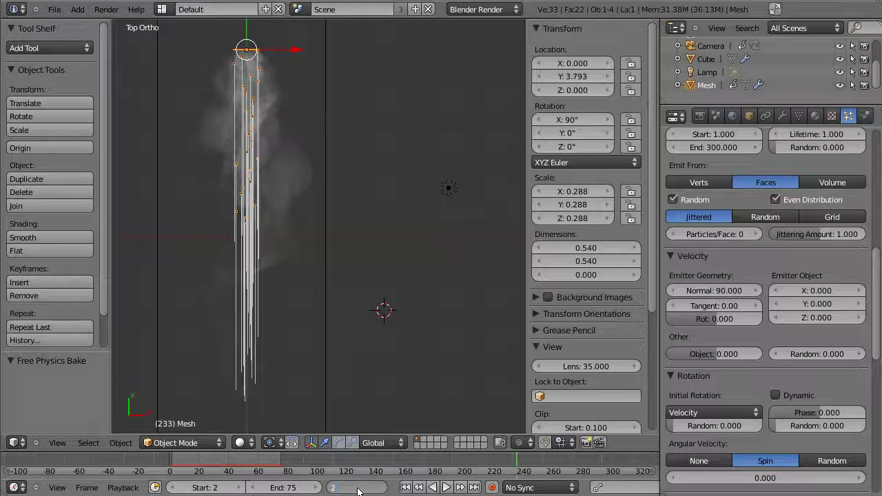
key("Return")
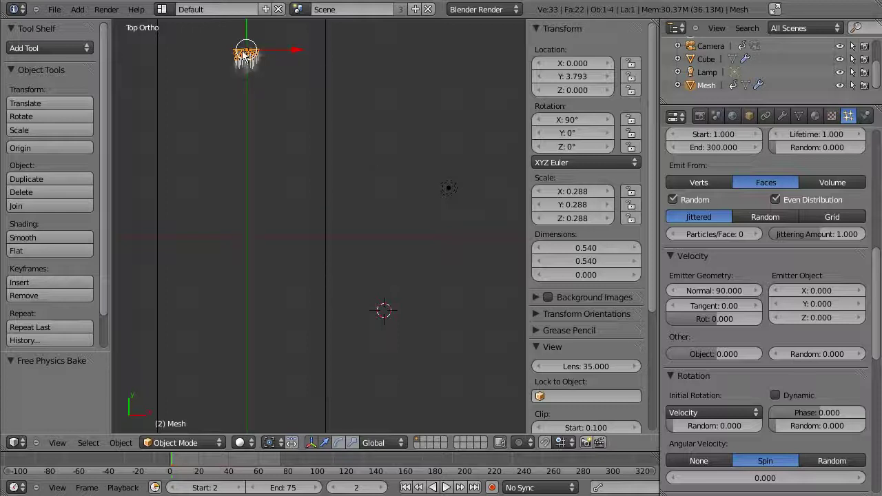
key("i")
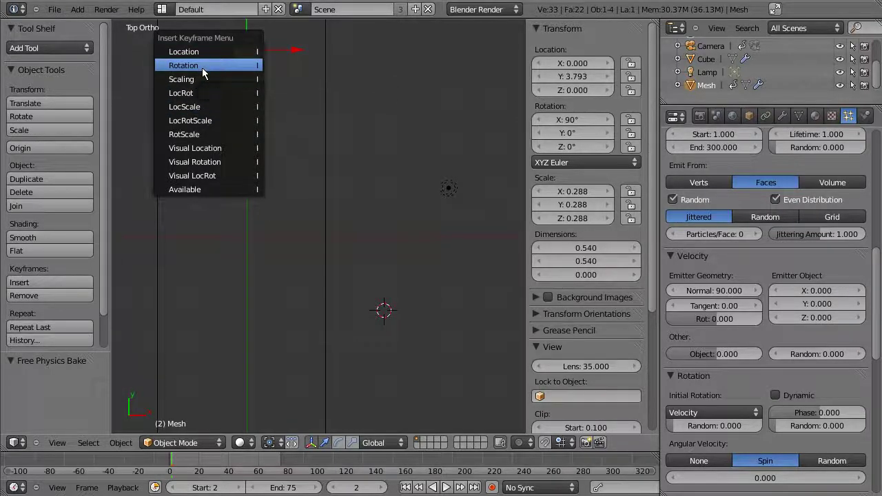
left_click(202, 68)
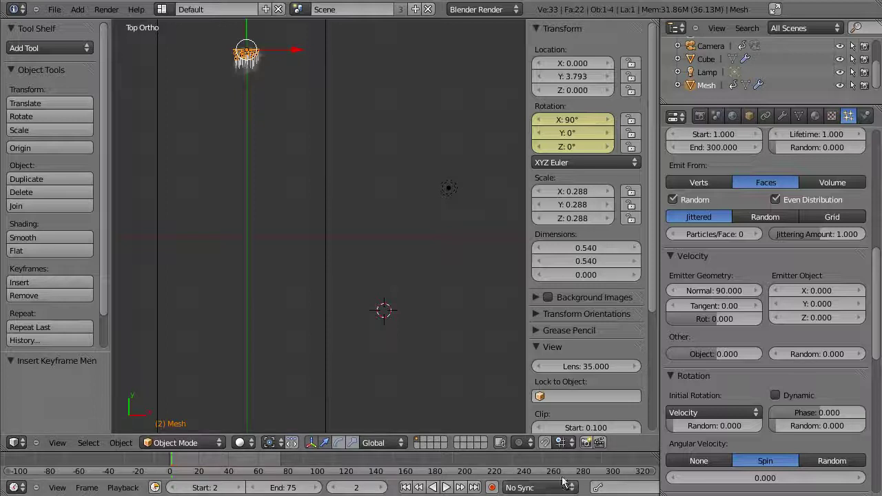
scroll(551, 475, "down", 1, "ctrl")
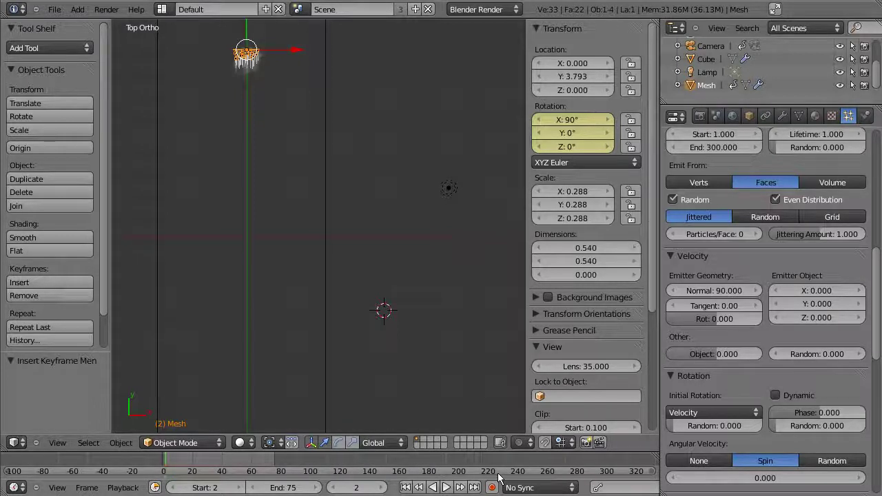
scroll(496, 474, "down", 1, "ctrl")
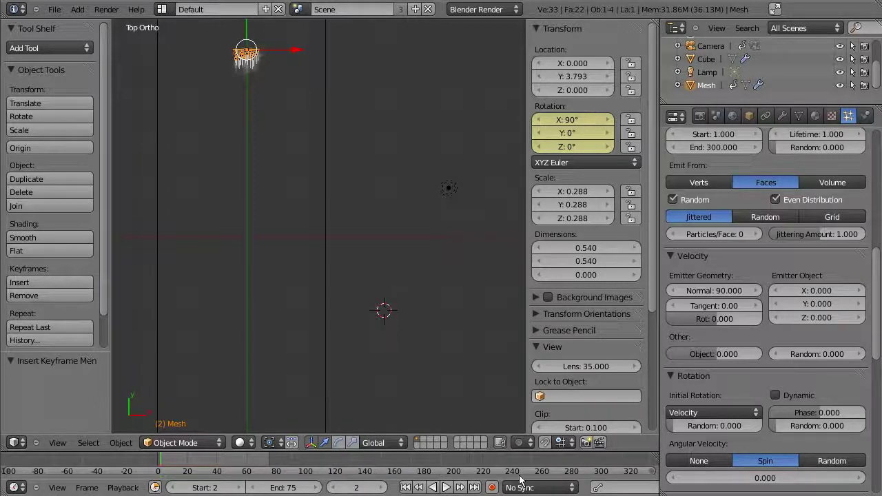
- Keyframe the emitter Mesh's rotation at frame 190
left_click(444, 469)
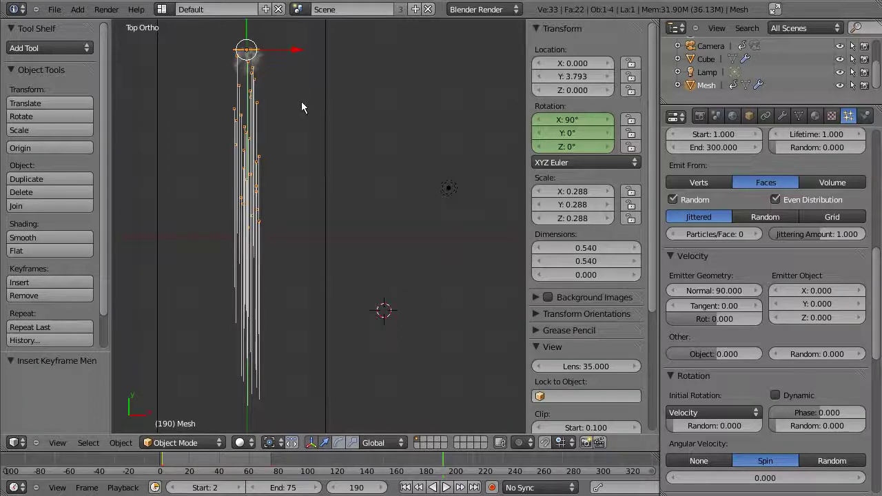
key("u")
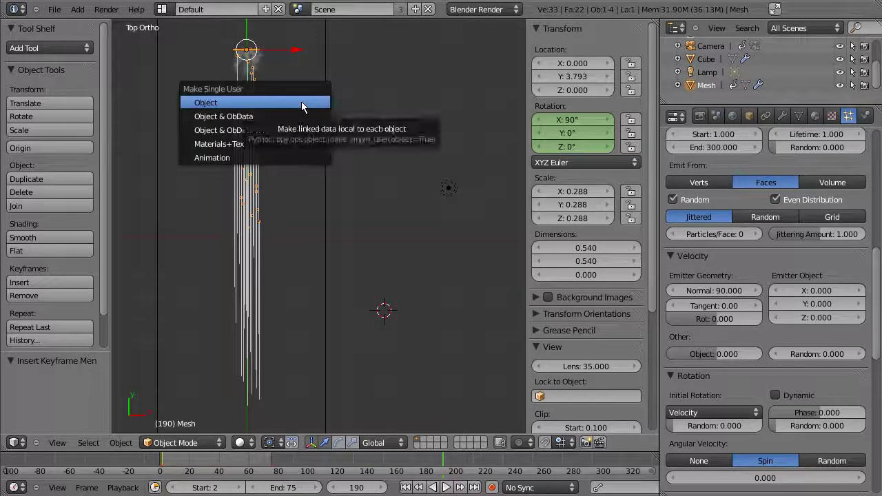
key("Escape")
key("i")
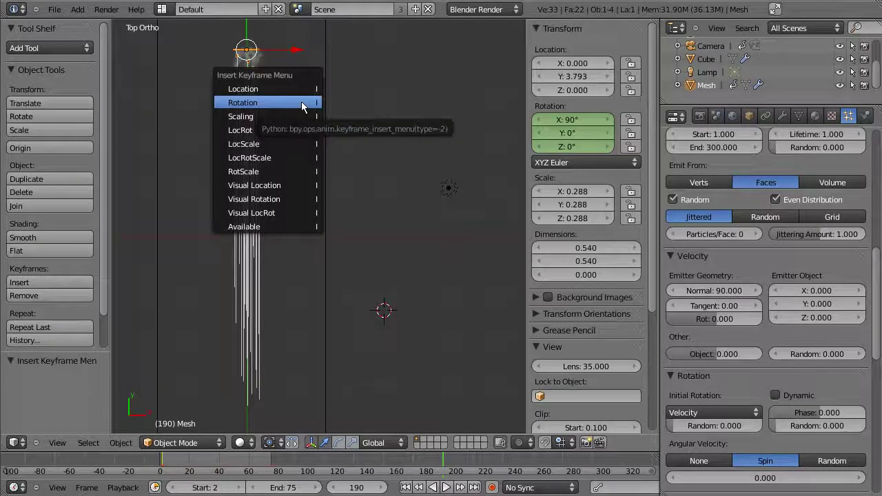
left_click(301, 105)
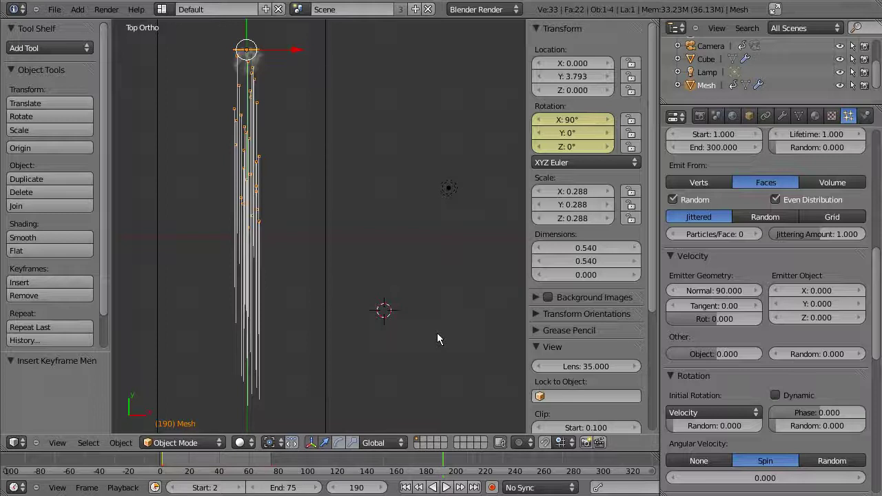
- At frame 200, turn the emitter around Z and key its rotation
key("Up")
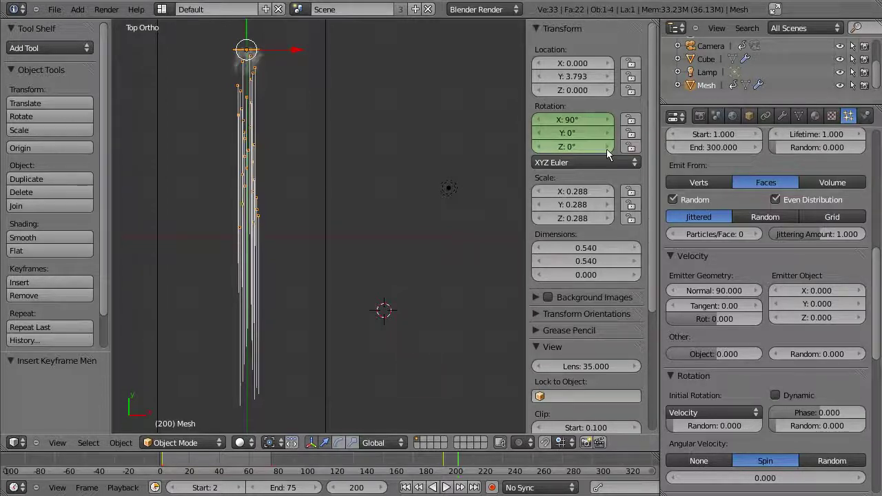
left_click_drag(606, 149, 634, 151)
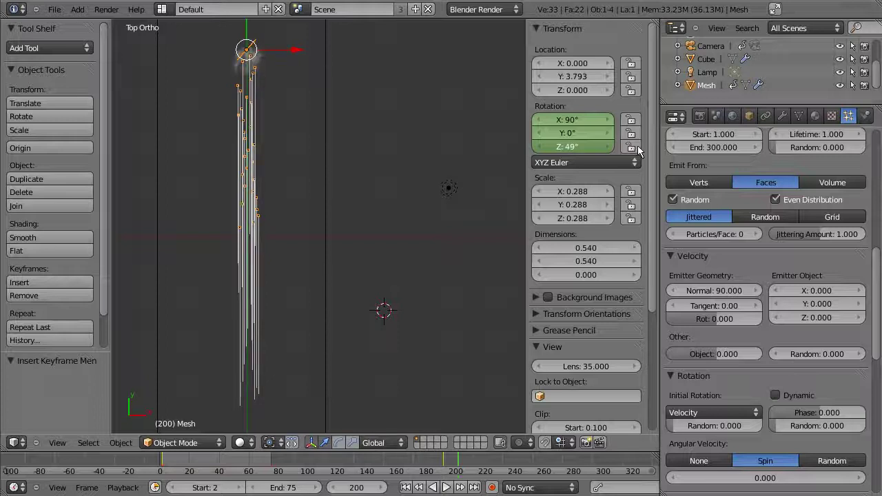
scroll(442, 177, "down", 1)
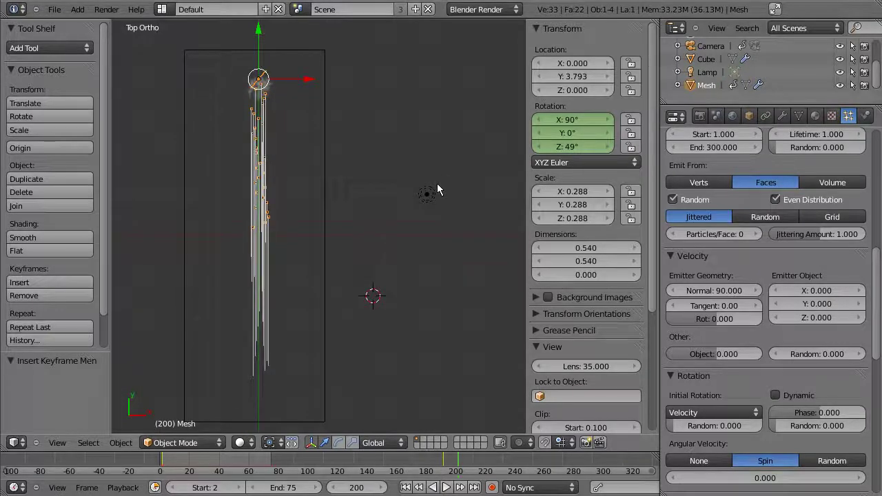
scroll(437, 183, "down", 2)
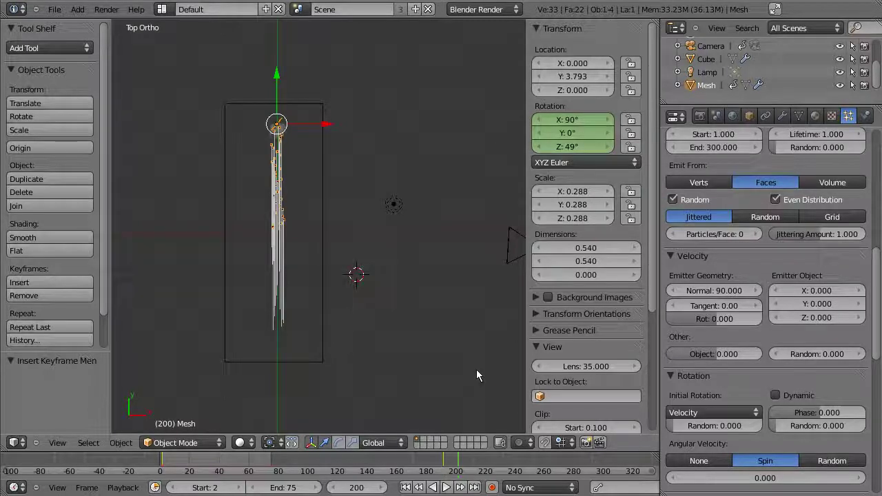
key("i")
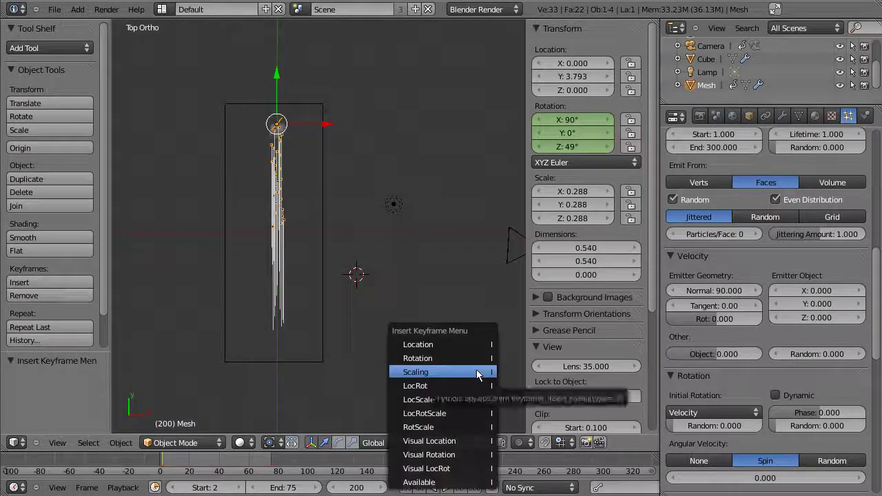
left_click(473, 361)
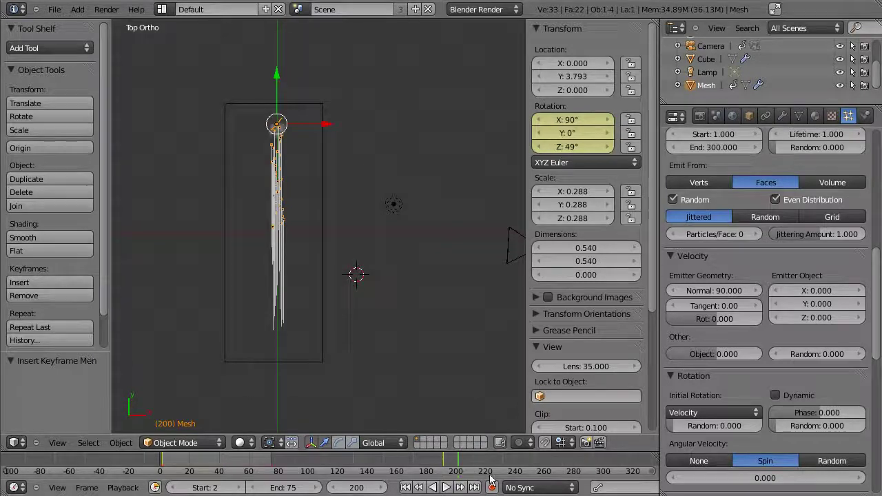
left_click_drag(487, 469, 459, 463)
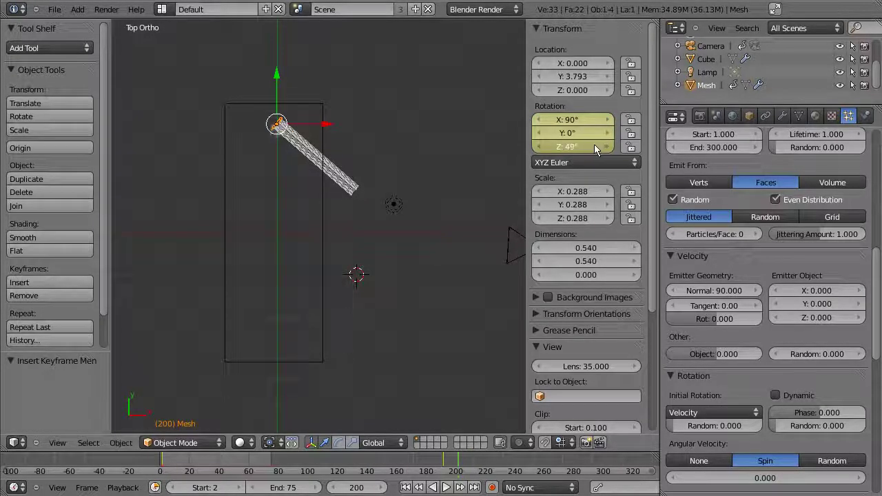
- Increase Z rotation to 67°, re-key frame 200, and preview the swing
left_click_drag(589, 144, 598, 143)
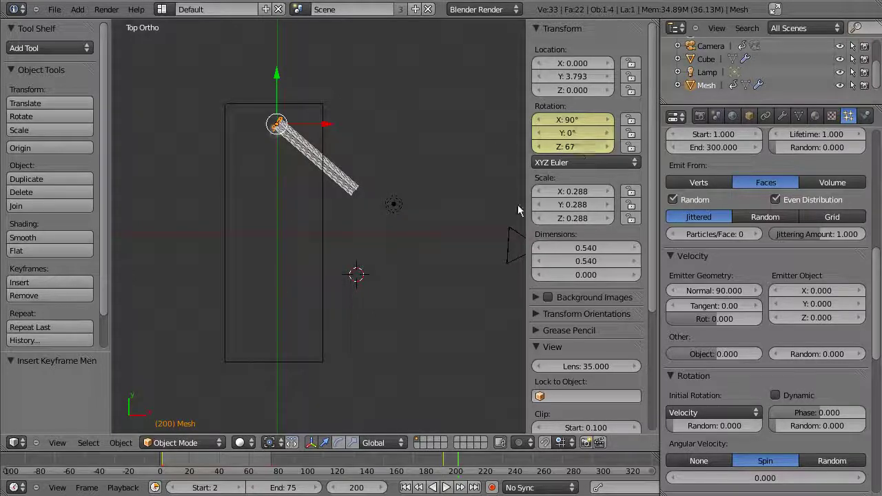
key("i")
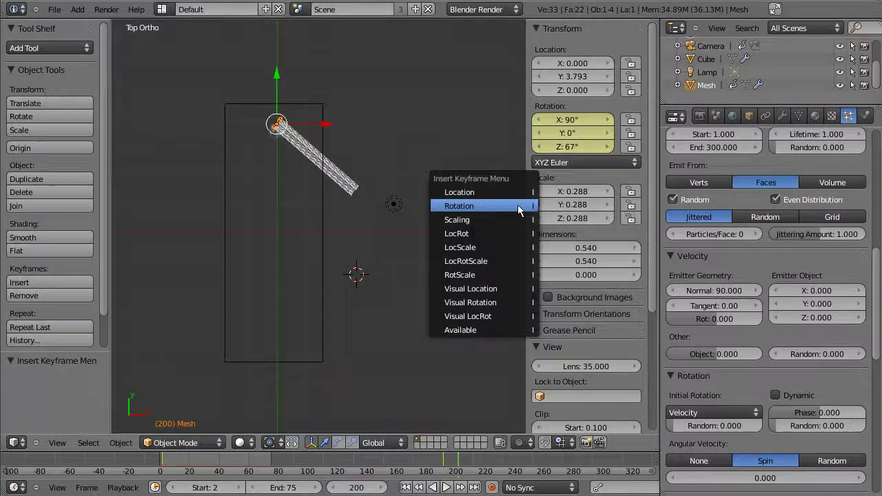
left_click(517, 205)
left_click(457, 467)
left_click_drag(457, 467, 466, 467)
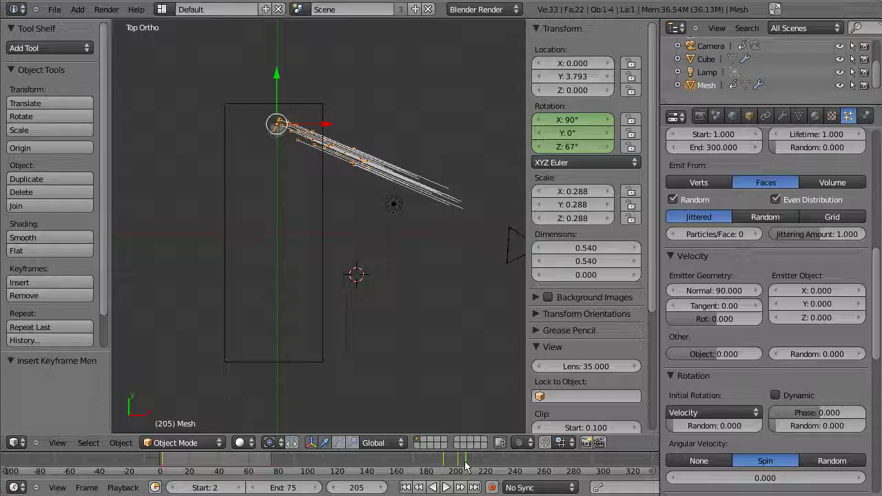
- Look through the scene camera and return to around frame 200
left_click(57, 443)
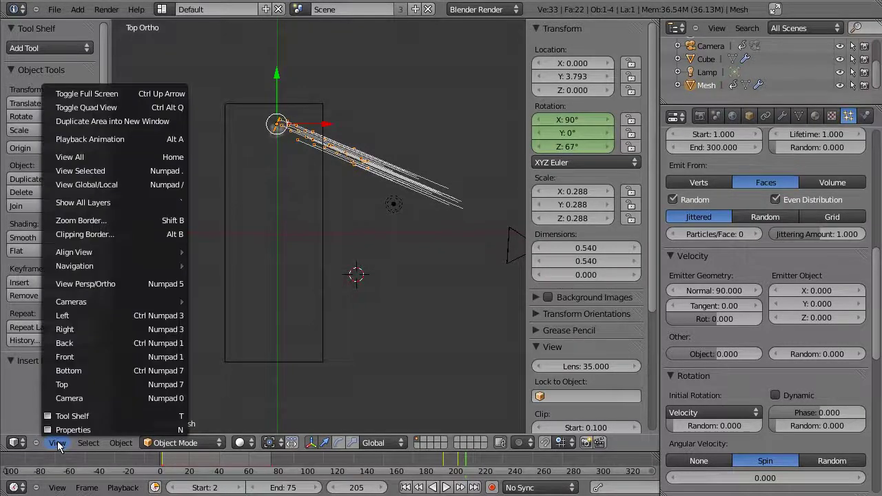
left_click(90, 399)
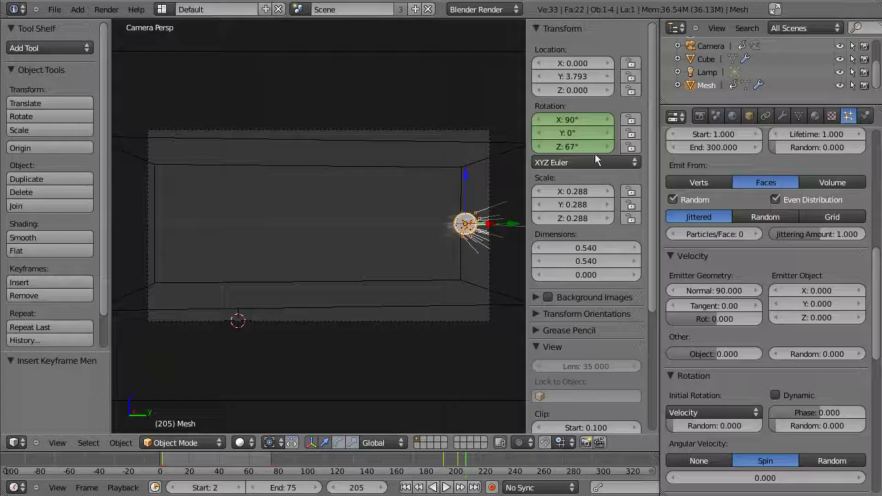
left_click_drag(463, 461, 459, 467)
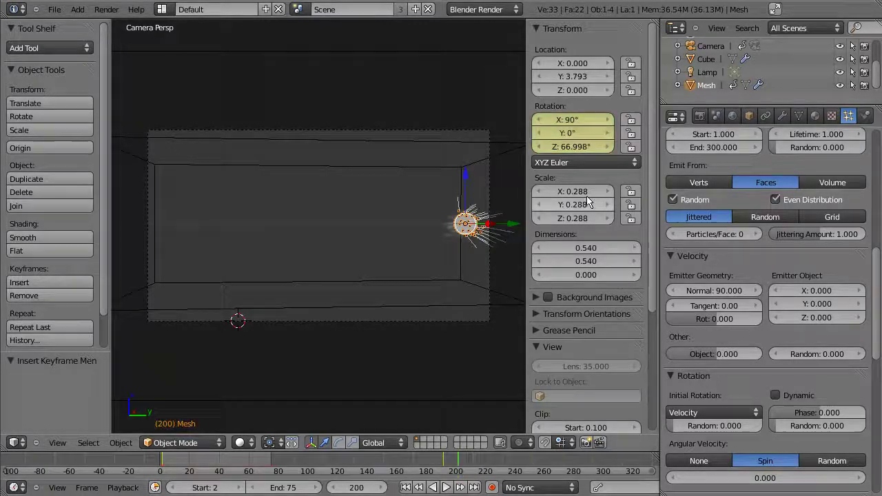
- Lower Rotation Z to about 61°, re-key frame 200's rotation, and preview later frames
left_click_drag(592, 151, 581, 150)
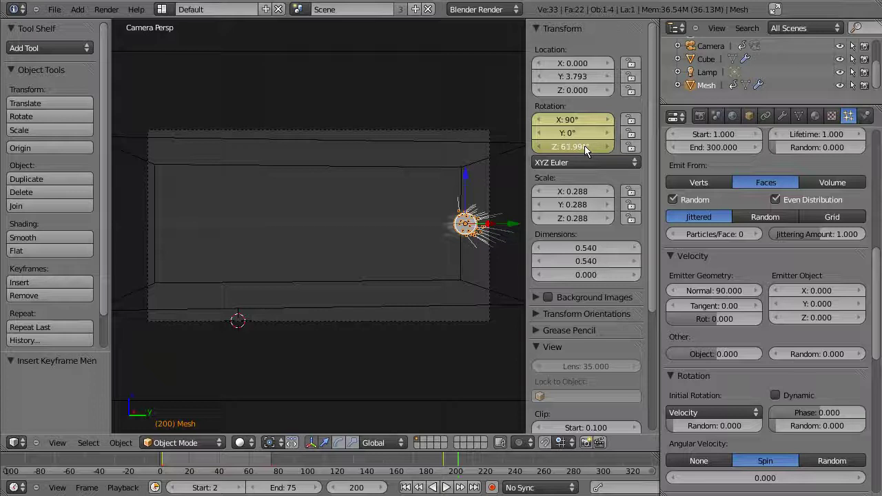
left_click_drag(585, 151, 588, 151)
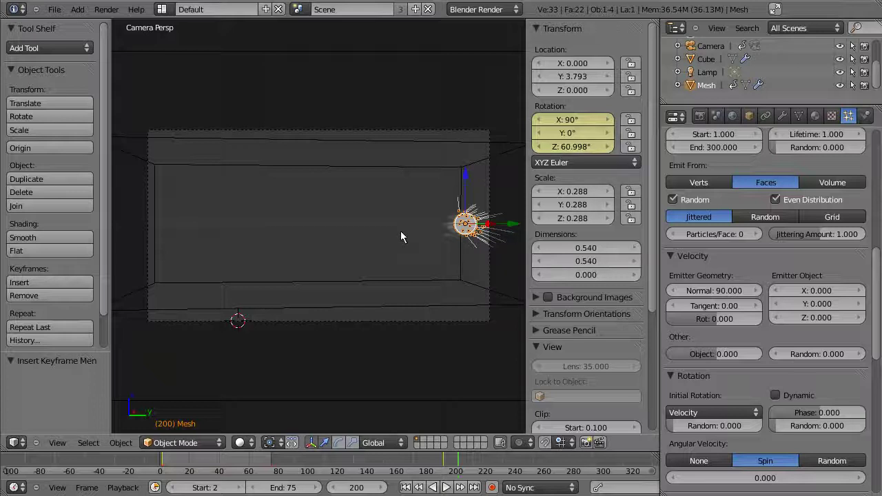
key("i")
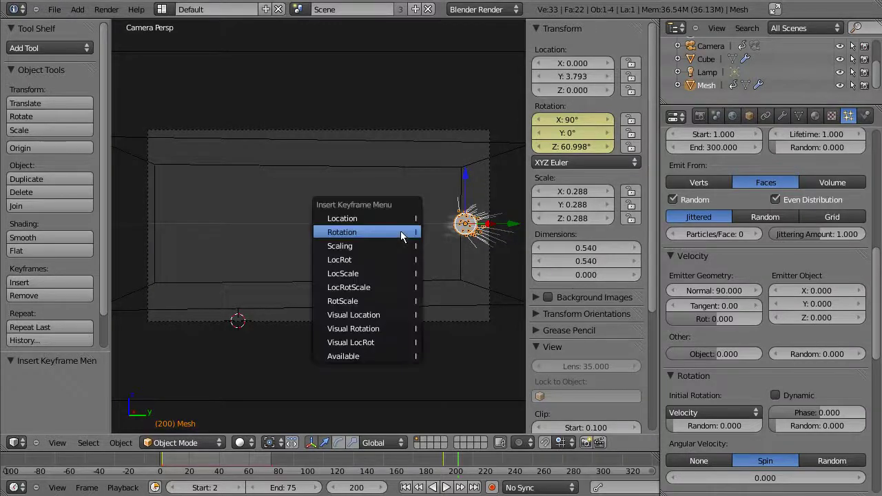
left_click(401, 232)
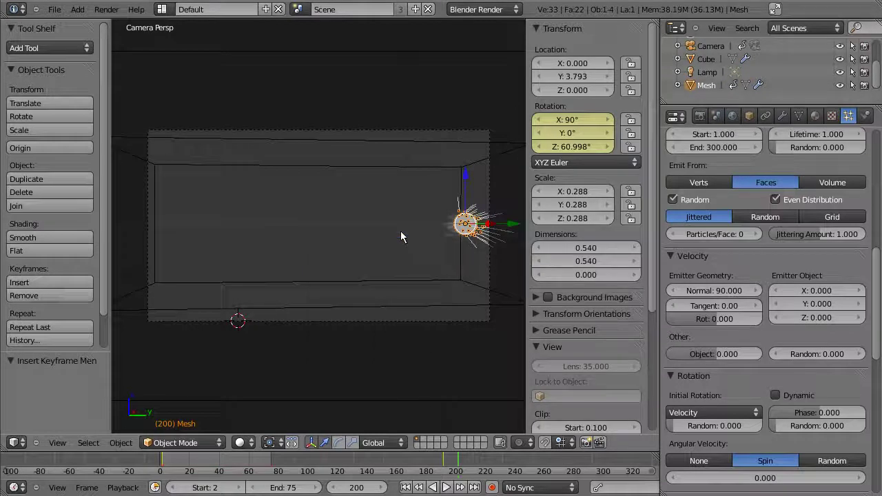
left_click_drag(460, 463, 532, 470)
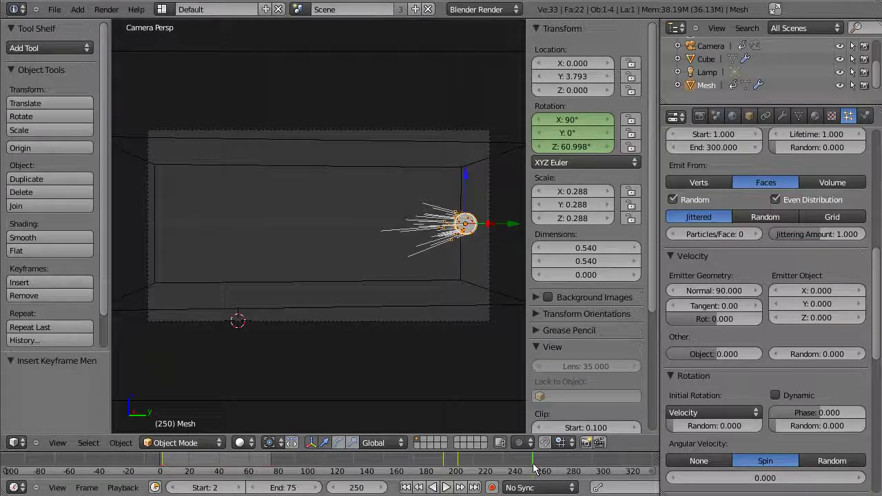
mouse_move(532, 469)
left_mouse_down()
mouse_move(492, 470)
mouse_move(544, 468)
mouse_move(424, 469)
mouse_move(499, 471)
mouse_move(455, 471)
left_mouse_up()
left_click(606, 147)
left_click(607, 147)
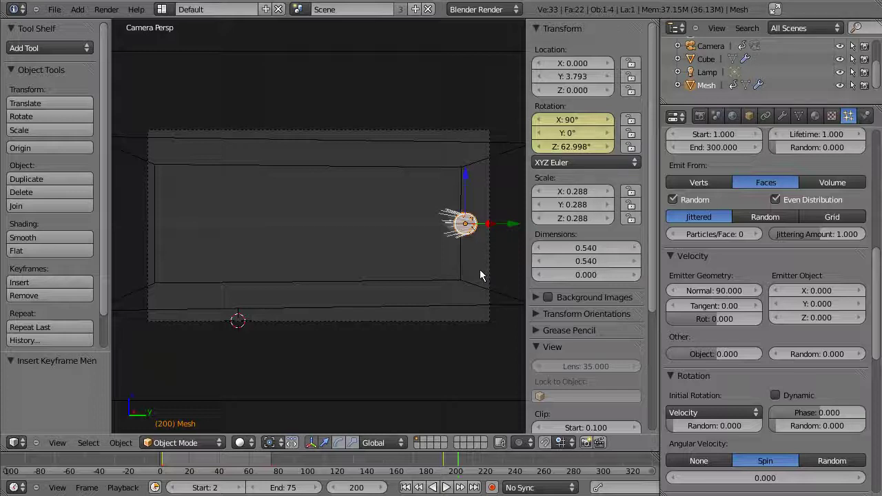
key("i")
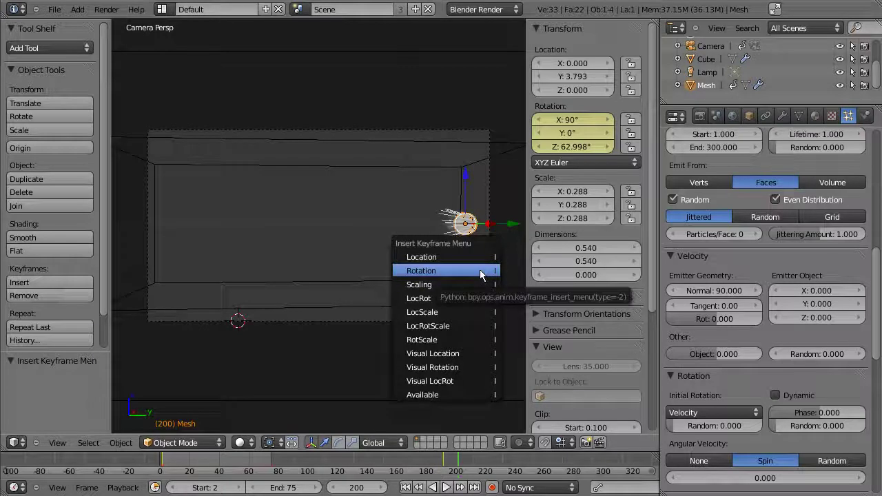
left_click(480, 270)
mouse_move(473, 471)
left_mouse_down()
mouse_move(518, 471)
mouse_move(419, 469)
mouse_move(561, 471)
mouse_move(403, 472)
mouse_move(526, 470)
mouse_move(411, 467)
mouse_move(477, 471)
left_mouse_up()
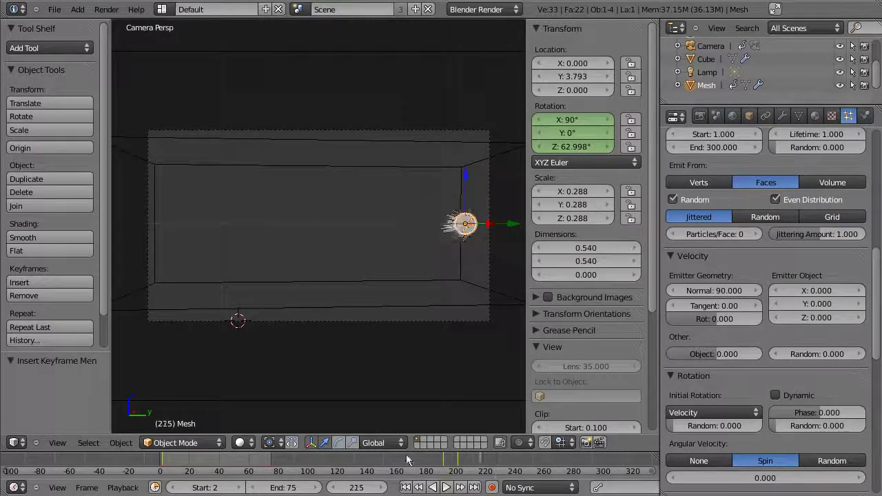
mouse_move(407, 460)
left_mouse_down()
mouse_move(339, 472)
mouse_move(550, 472)
mouse_move(313, 473)
mouse_move(412, 475)
left_mouse_up()
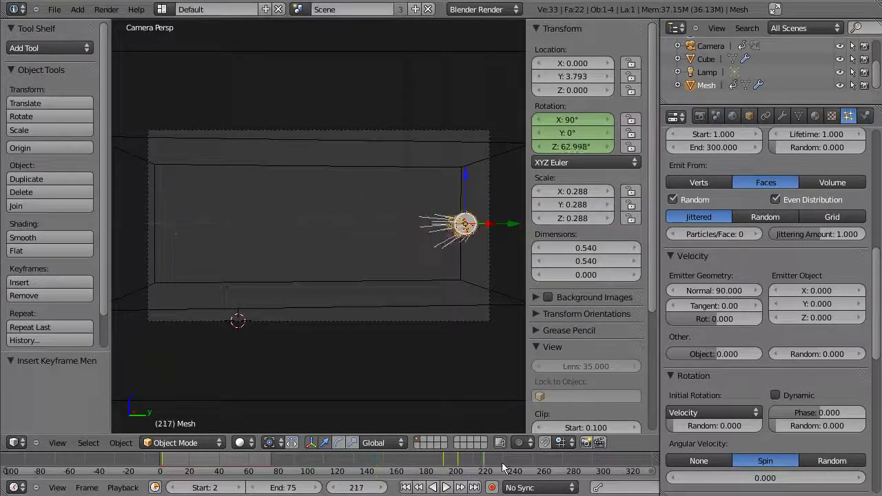
mouse_move(503, 468)
left_mouse_down()
mouse_move(305, 473)
mouse_move(485, 471)
mouse_move(331, 463)
mouse_move(323, 463)
mouse_move(573, 474)
mouse_move(339, 472)
mouse_move(497, 476)
mouse_move(455, 474)
left_mouse_up()
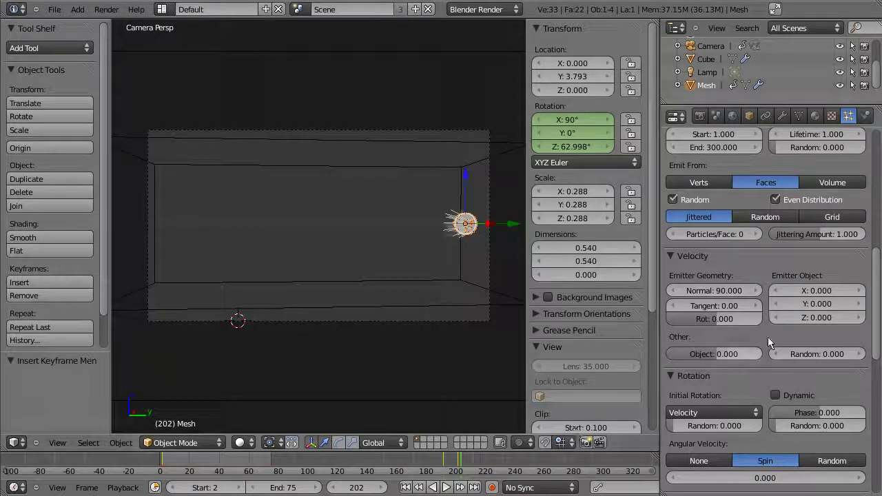
- Set the emitter's particle Cache Step to 1, after first trying 10
scroll(770, 343, "up", 4)
scroll(769, 343, "up", 10)
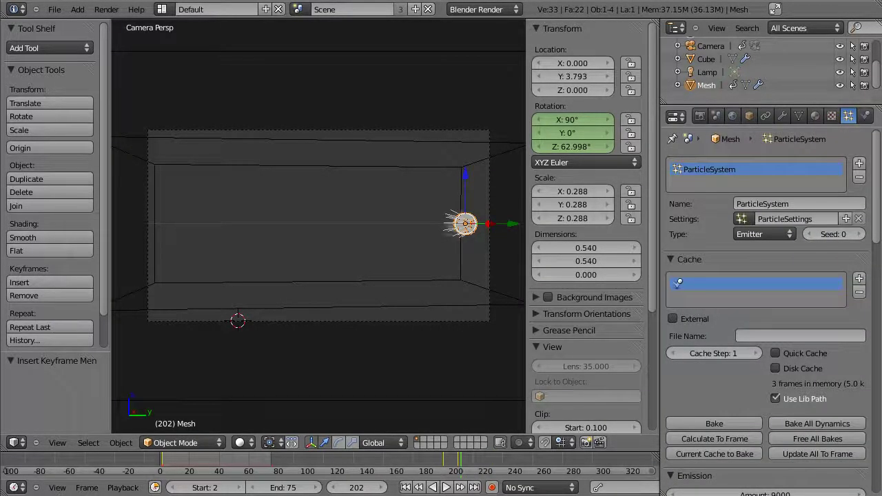
scroll(765, 310, "down", 4)
scroll(765, 310, "up", 2)
scroll(765, 310, "up", 3)
scroll(765, 311, "down", 8)
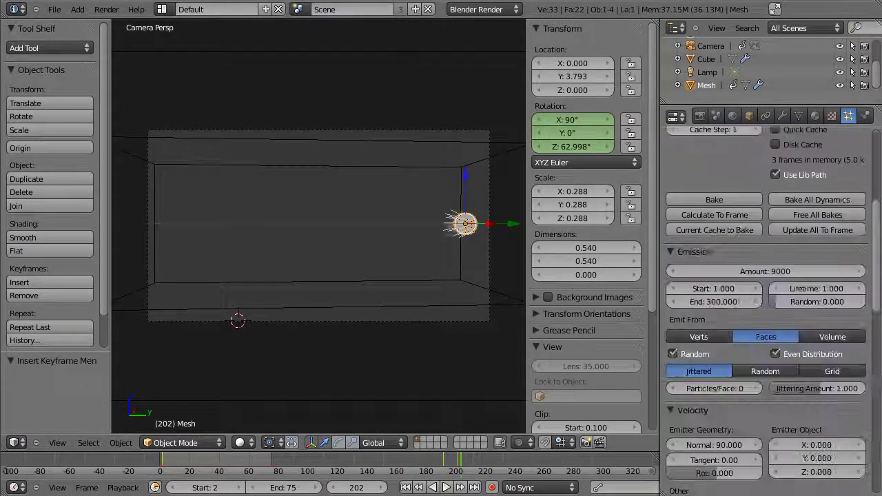
scroll(679, 162, "up", 3)
scroll(678, 162, "up", 1)
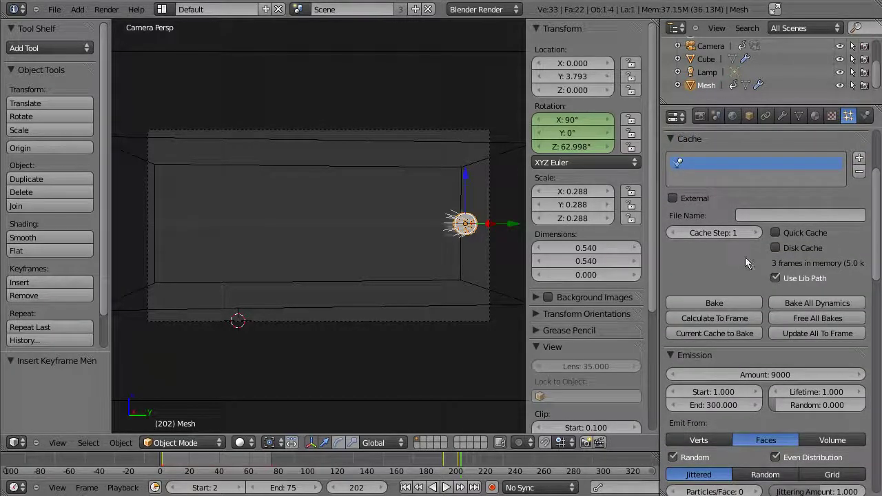
left_click(728, 236)
type("10")
key("Return")
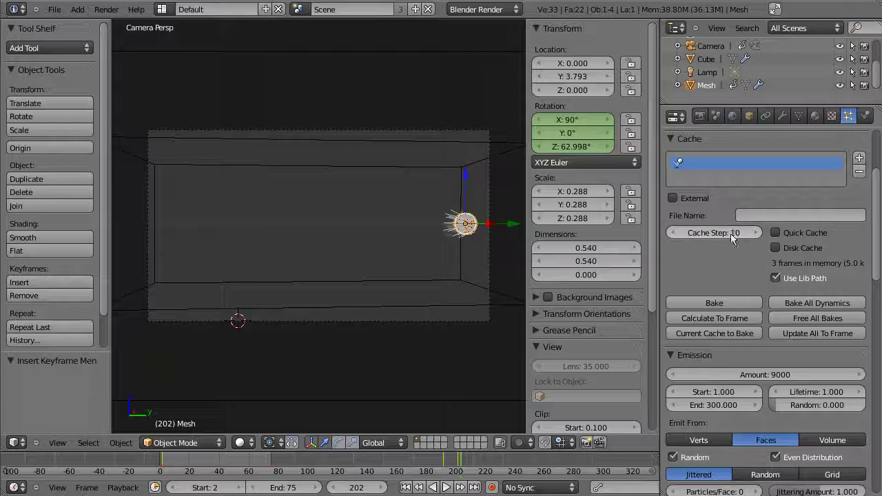
mouse_move(714, 233)
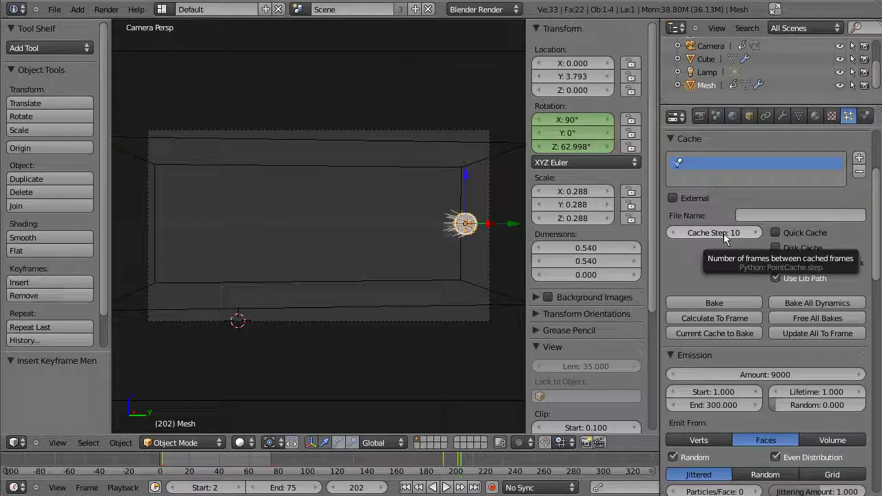
left_click(723, 234)
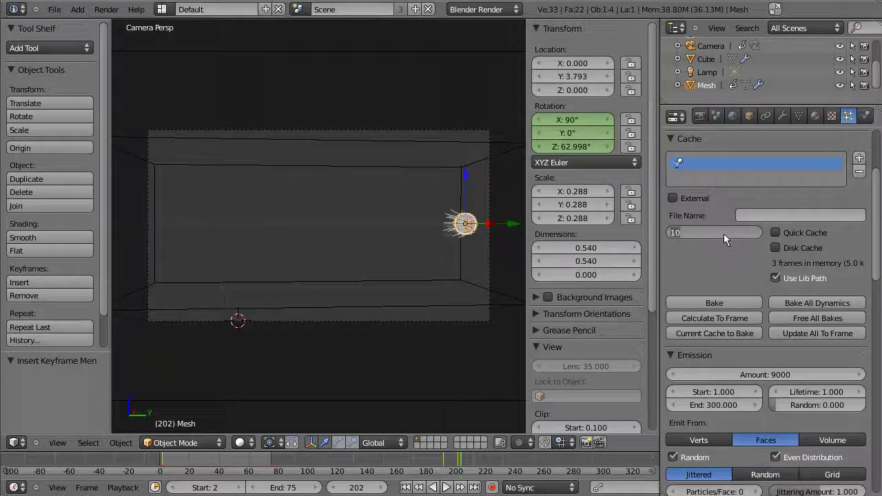
key("BackSpace")
key("Return")
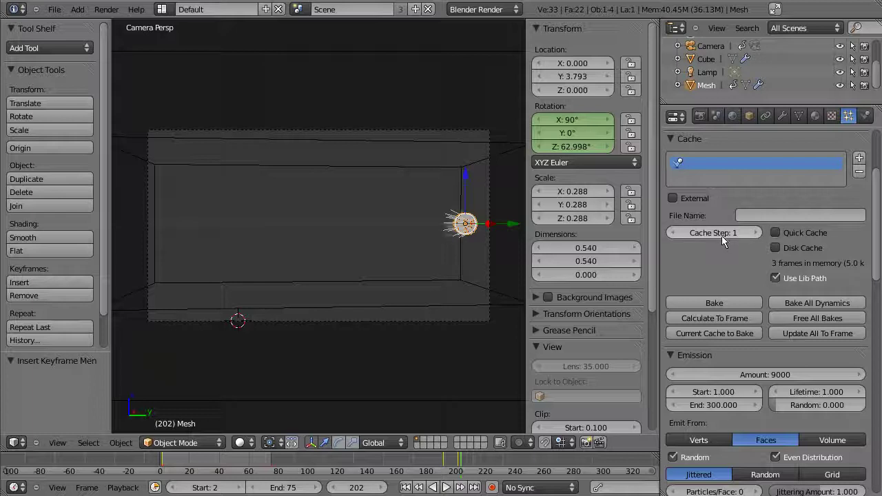
- Name the particle cache file 'particle' and enable Disk Cache
left_click(782, 216)
type("particle")
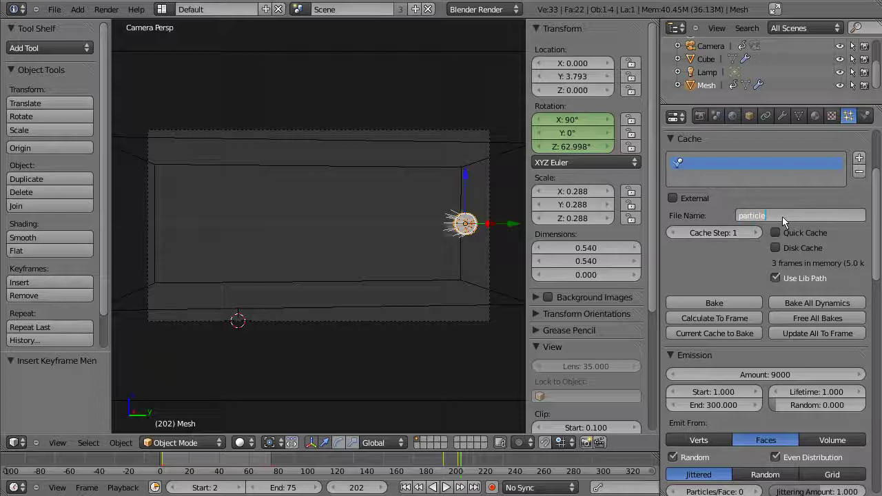
key("Return")
left_click(778, 248)
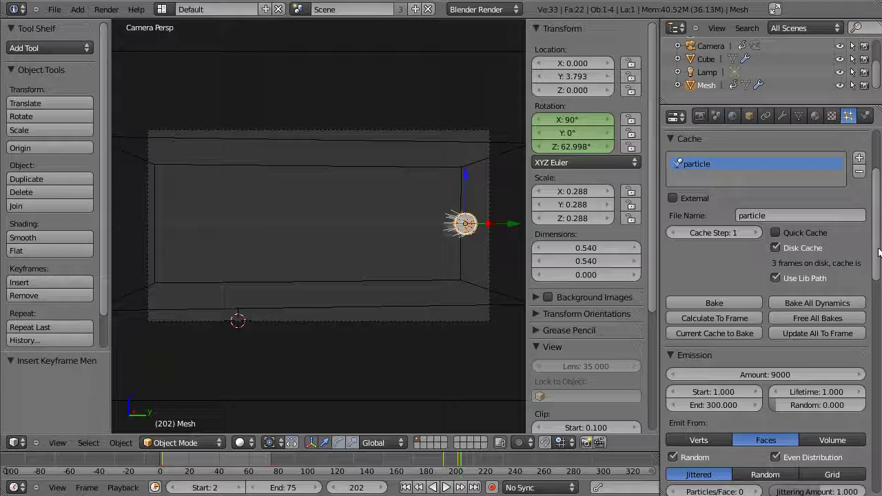
- Leave camera view and switch the viewport to Top view
scroll(875, 252, "down", 1)
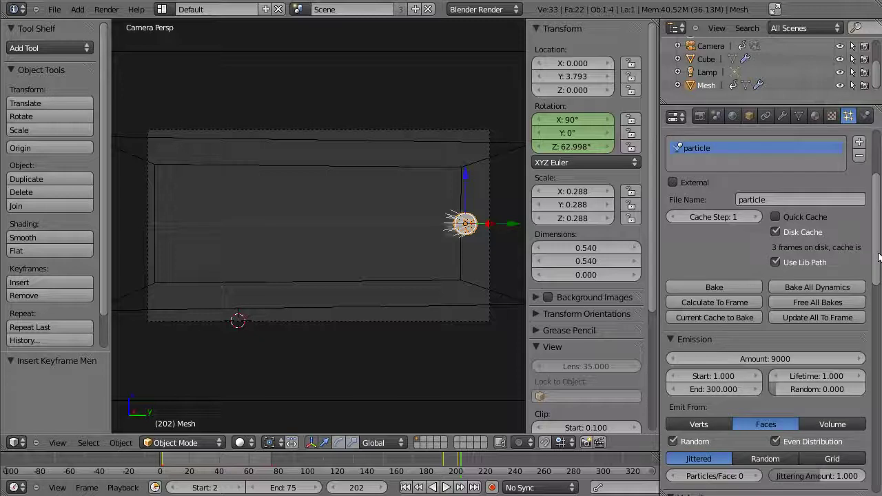
scroll(875, 252, "down", 1)
left_click(57, 443)
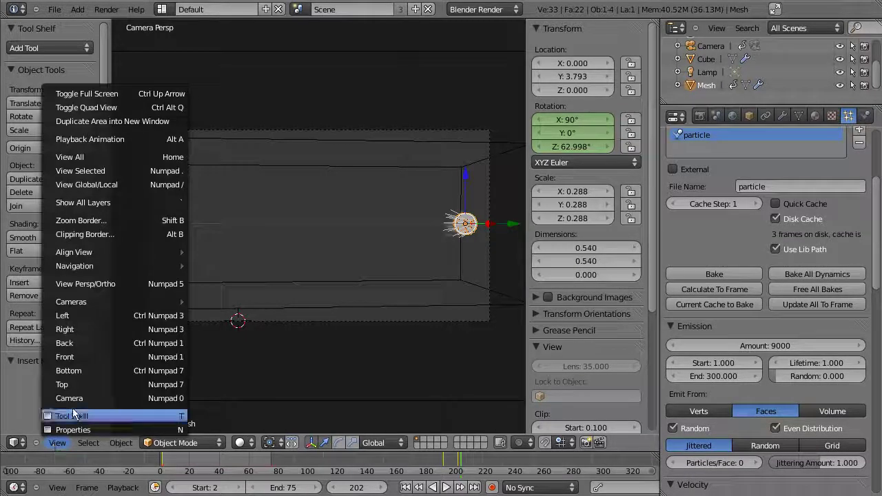
left_click(70, 390)
key("KP_7")
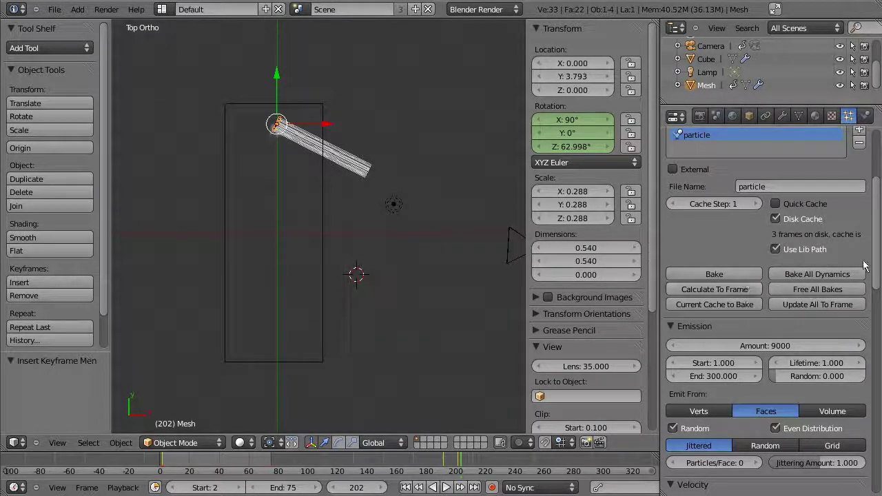
- Set the emitter's Normal velocity to 5
scroll(878, 239, "down", 5)
scroll(878, 239, "down", 2)
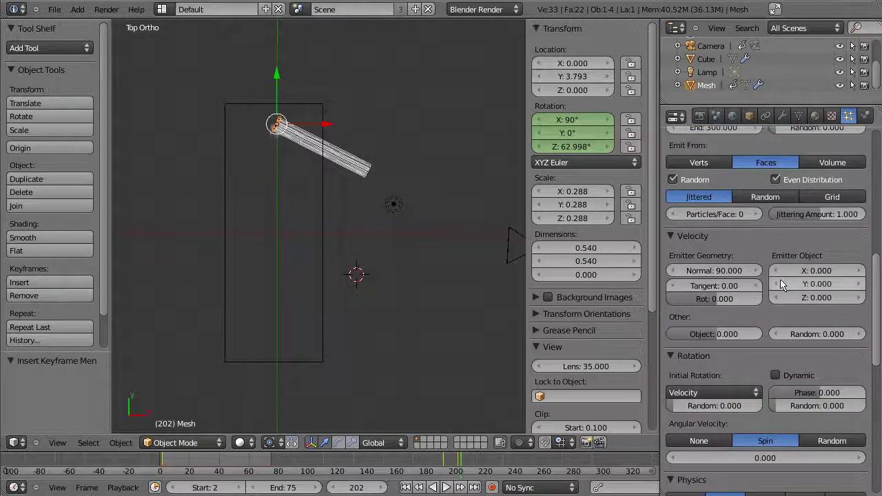
left_click(718, 270)
type("0")
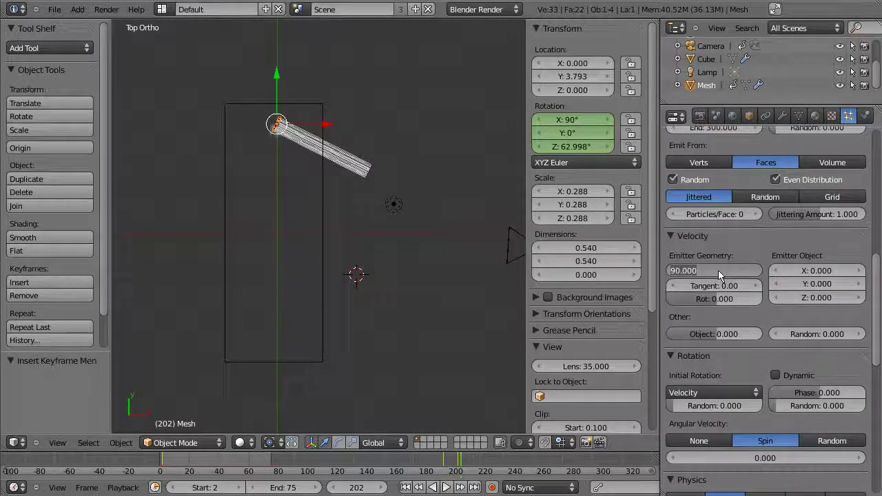
key("Return")
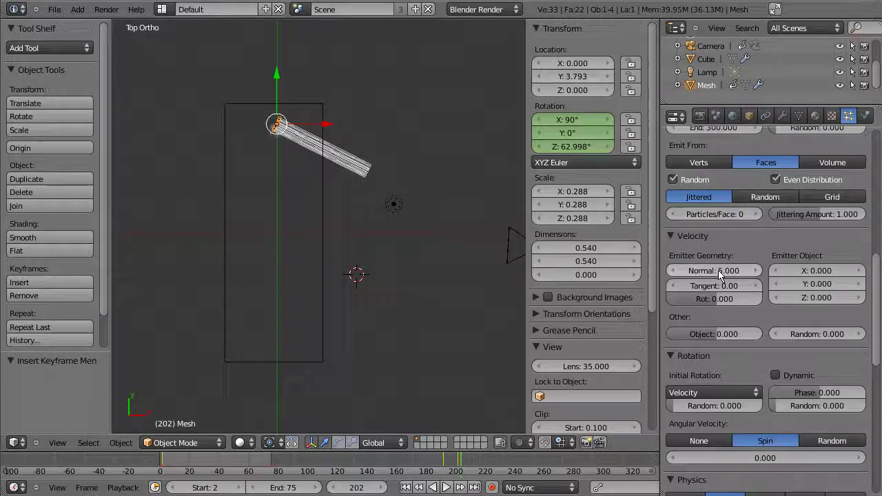
- Scrub the timeline between frames 164 and 243 to preview particles and emitter rotation
left_click(454, 468)
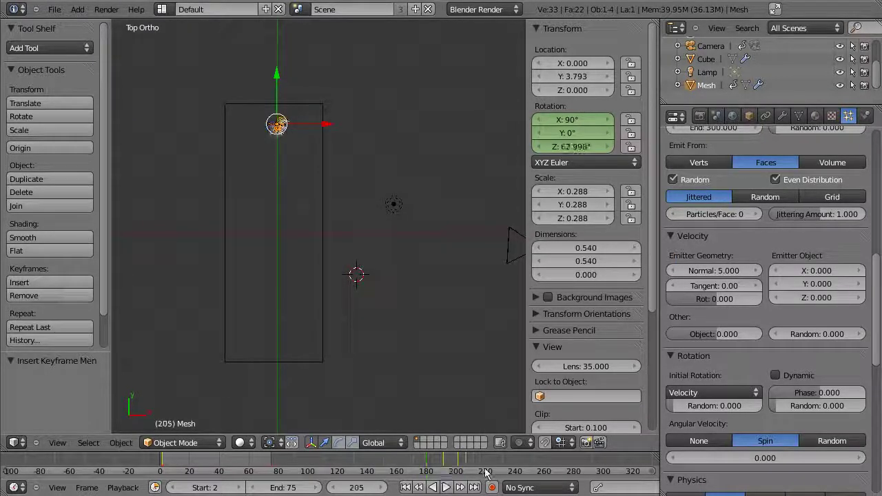
left_click_drag(454, 469, 487, 471)
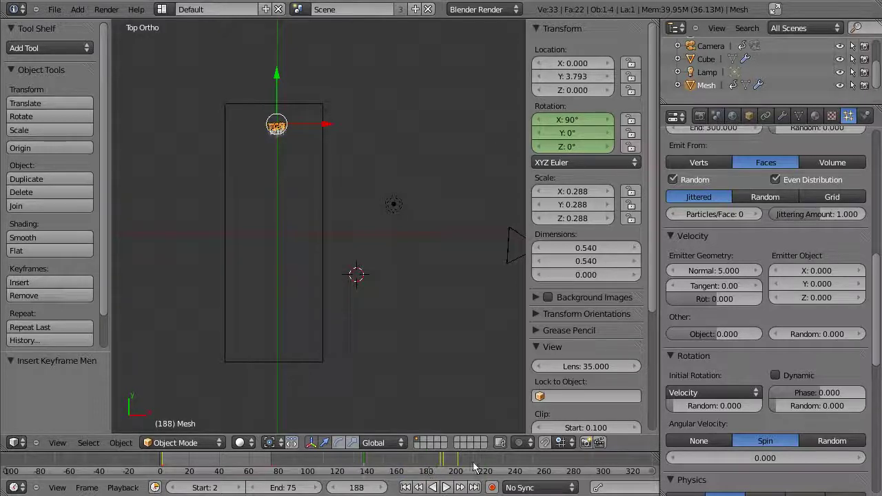
left_click(519, 468)
left_click_drag(497, 465, 404, 467)
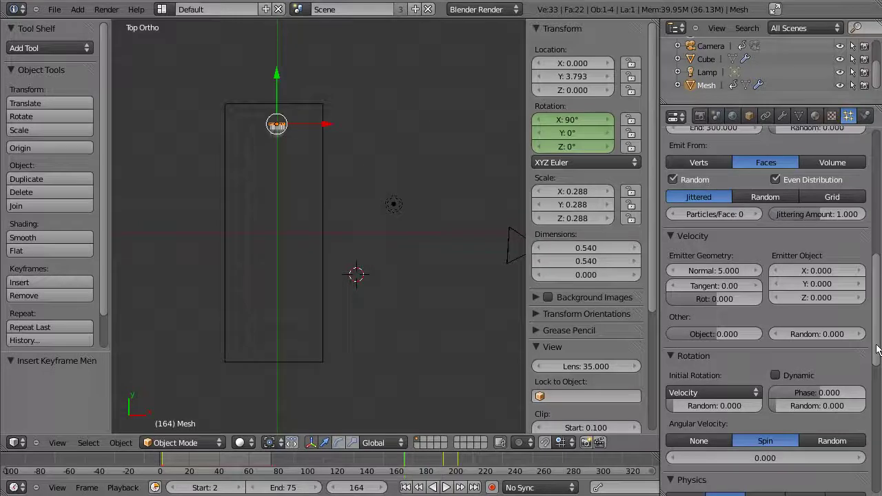
scroll(879, 281, "up", 4)
scroll(879, 281, "up", 2)
scroll(880, 281, "up", 4)
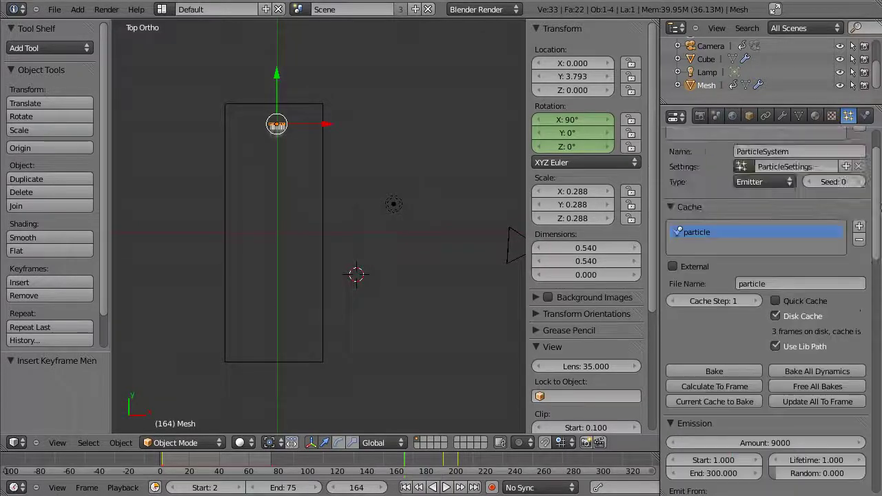
left_click(566, 465)
scroll(566, 466, "down", 6, "alt")
scroll(564, 466, "down", 6, "alt")
scroll(561, 465, "down", 6, "alt")
scroll(558, 466, "down", 7, "alt")
mouse_move(558, 466)
left_mouse_down()
mouse_move(635, 466)
mouse_move(412, 468)
mouse_move(492, 465)
left_mouse_up()
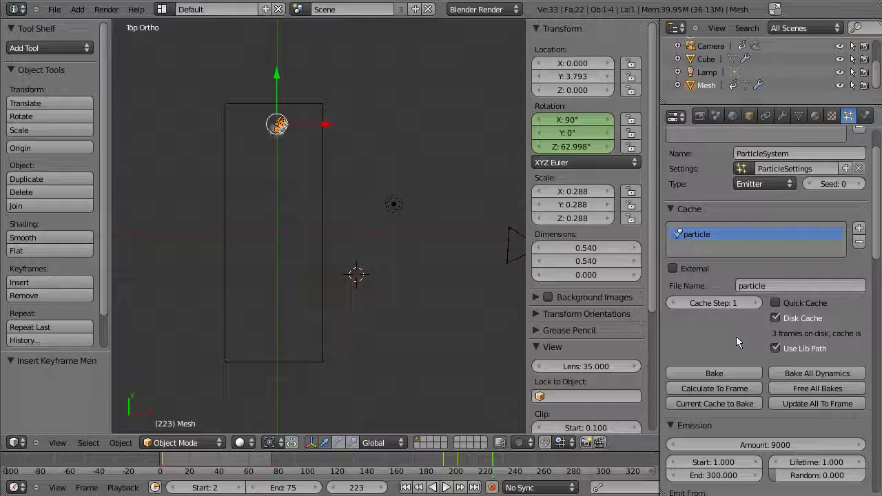
- Bake the particle cache to disk and scrub the timeline to preview the smoke
left_click(727, 373)
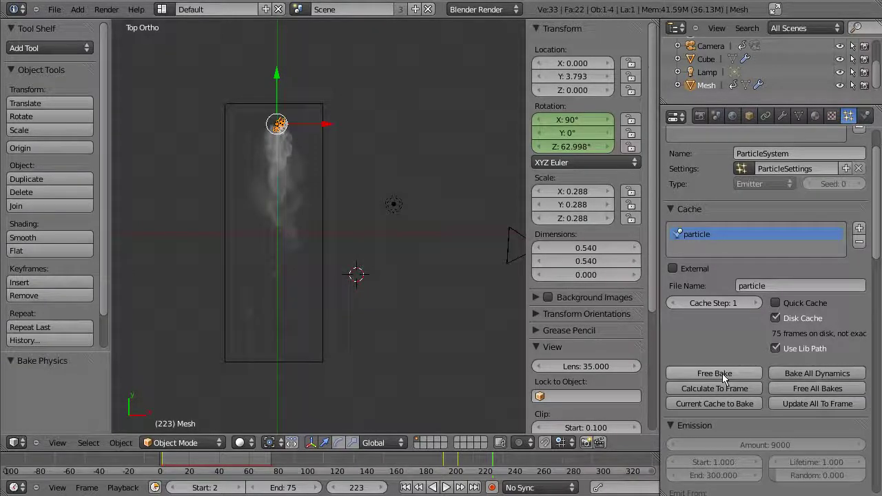
mouse_move(570, 466)
left_mouse_down()
mouse_move(306, 468)
mouse_move(427, 468)
mouse_move(363, 468)
left_mouse_up()
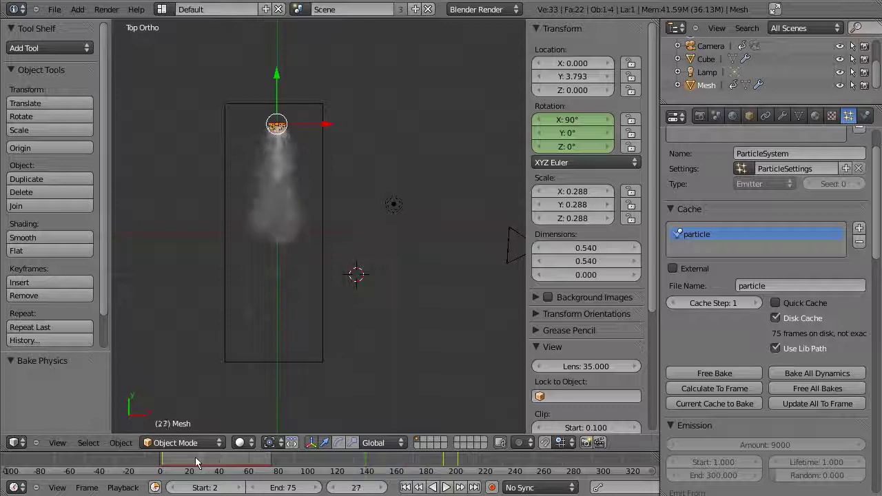
mouse_move(195, 462)
left_mouse_down()
mouse_move(249, 471)
mouse_move(419, 462)
left_mouse_up()
- Set the animation end frame to 400
left_click(274, 488)
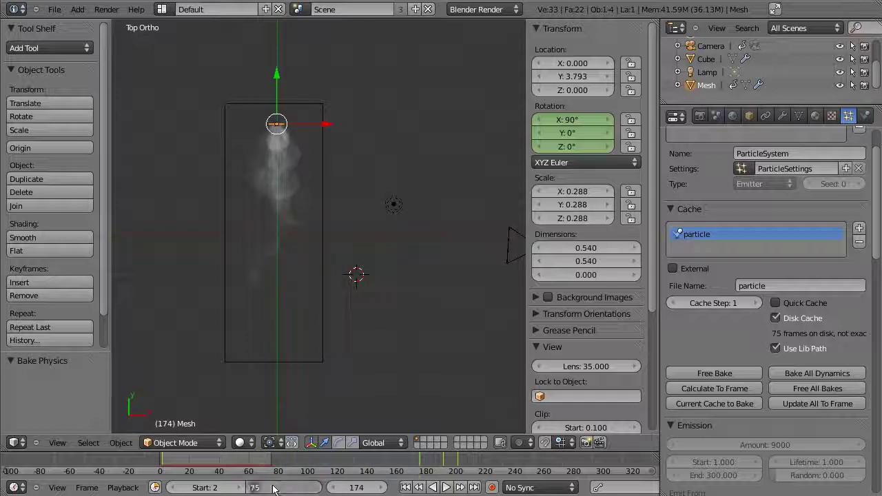
type("400")
key("Return")
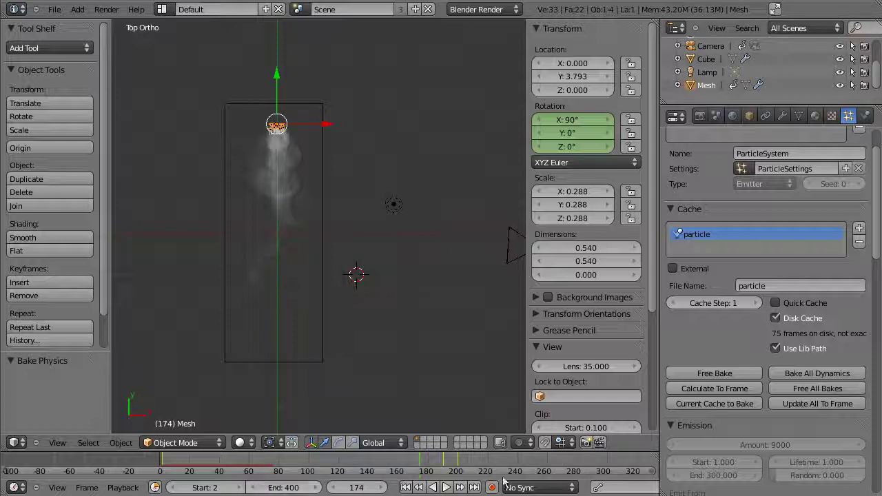
- Free and rebake the particle cache, review the smoke, then select the Cube smoke domain
left_click(717, 378)
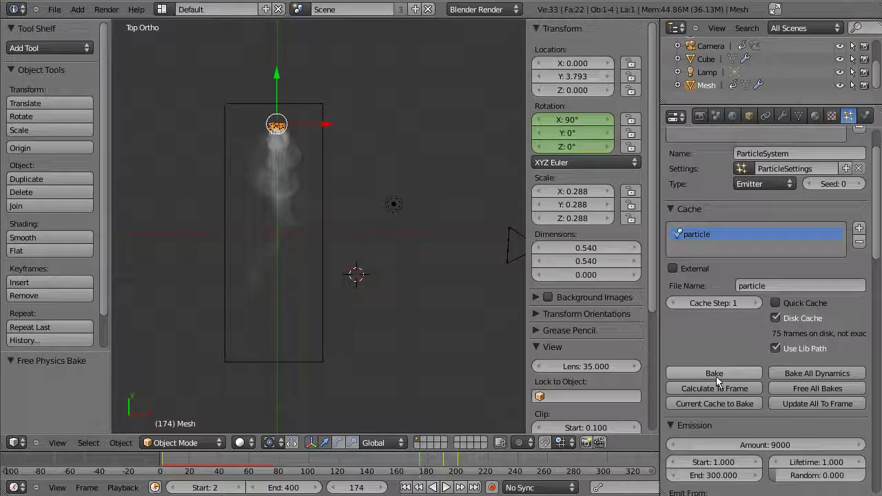
left_click(716, 378)
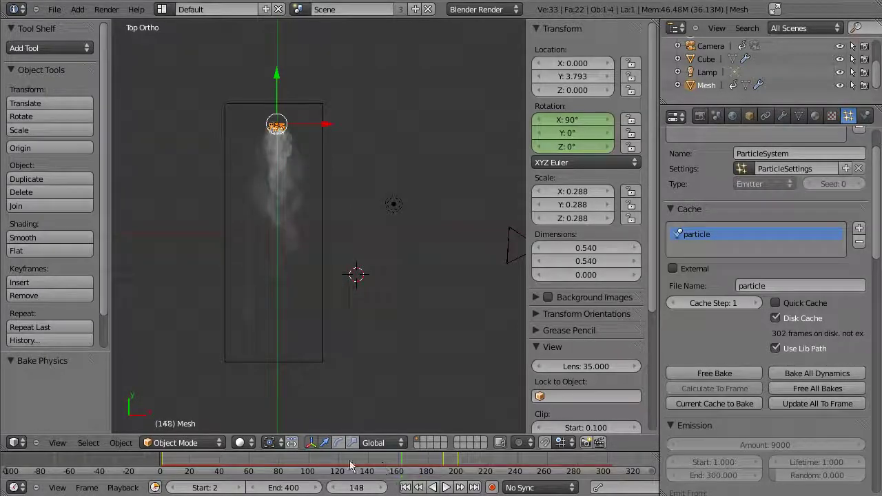
mouse_move(353, 468)
left_mouse_down()
mouse_move(213, 467)
mouse_move(630, 462)
left_mouse_up()
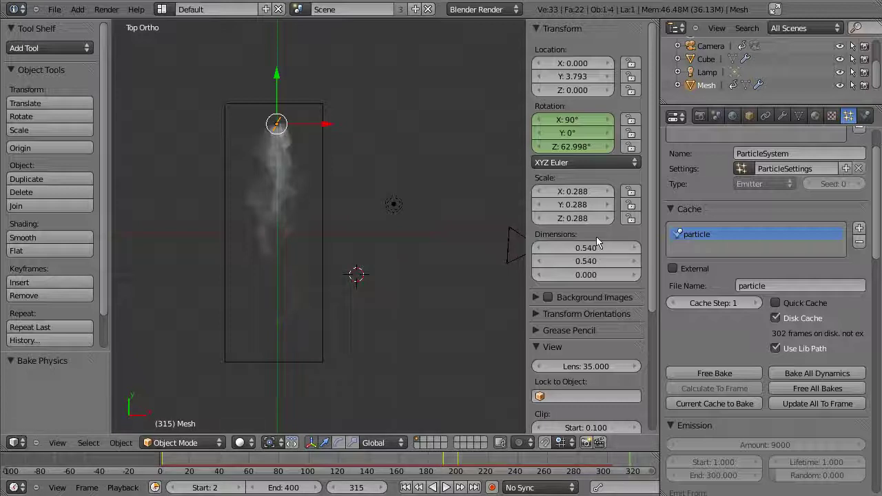
left_click(865, 115)
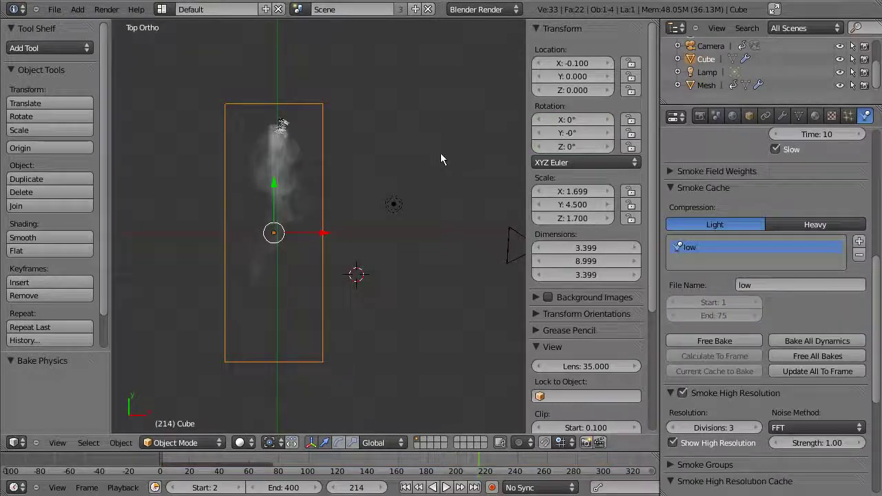